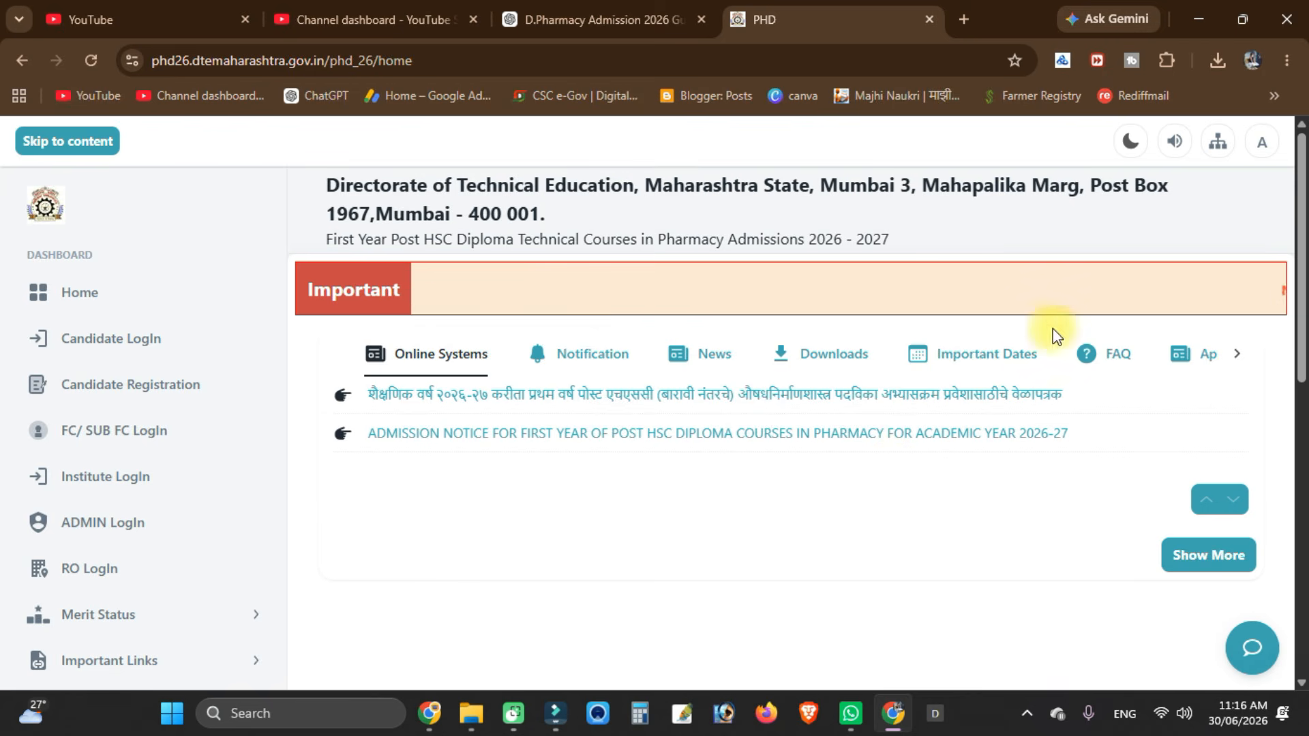
- Review the schedule of activities and important dates for the first-year Pharmacy diploma admissions 2026-2027
click(968, 368)
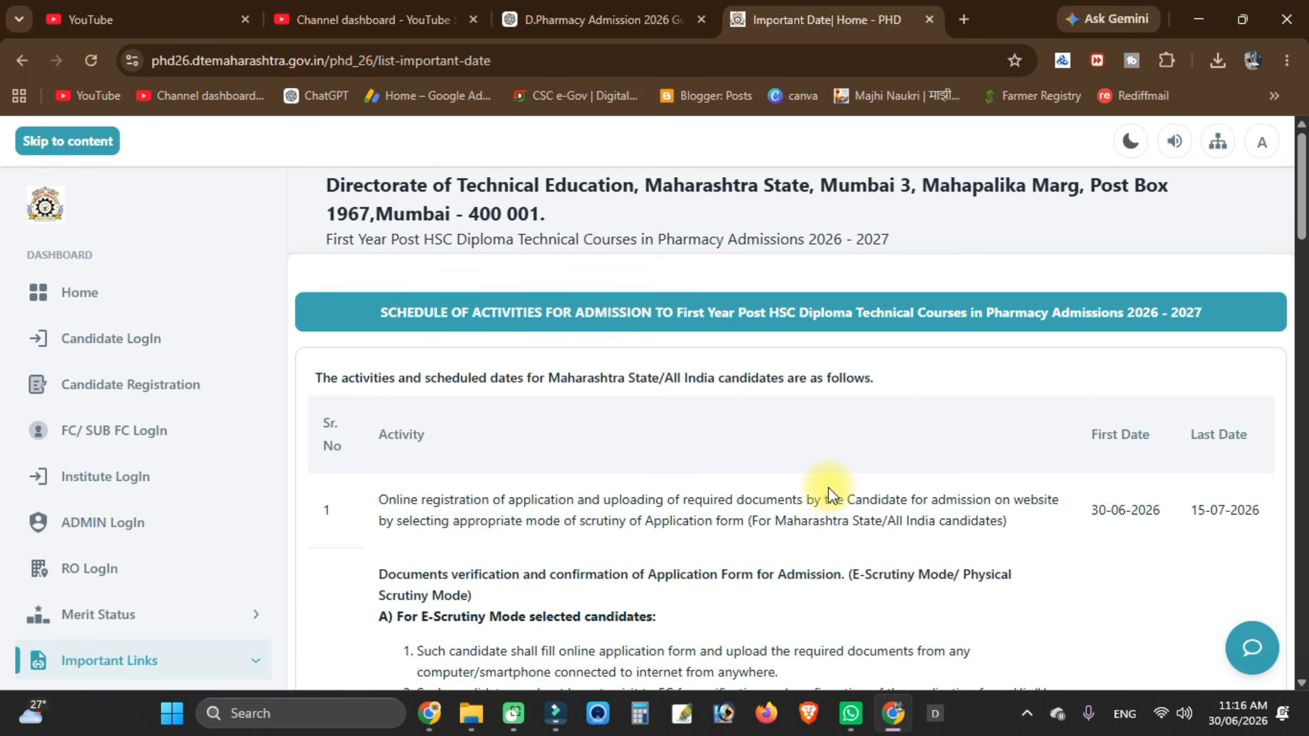
scroll(848, 456, down, 4)
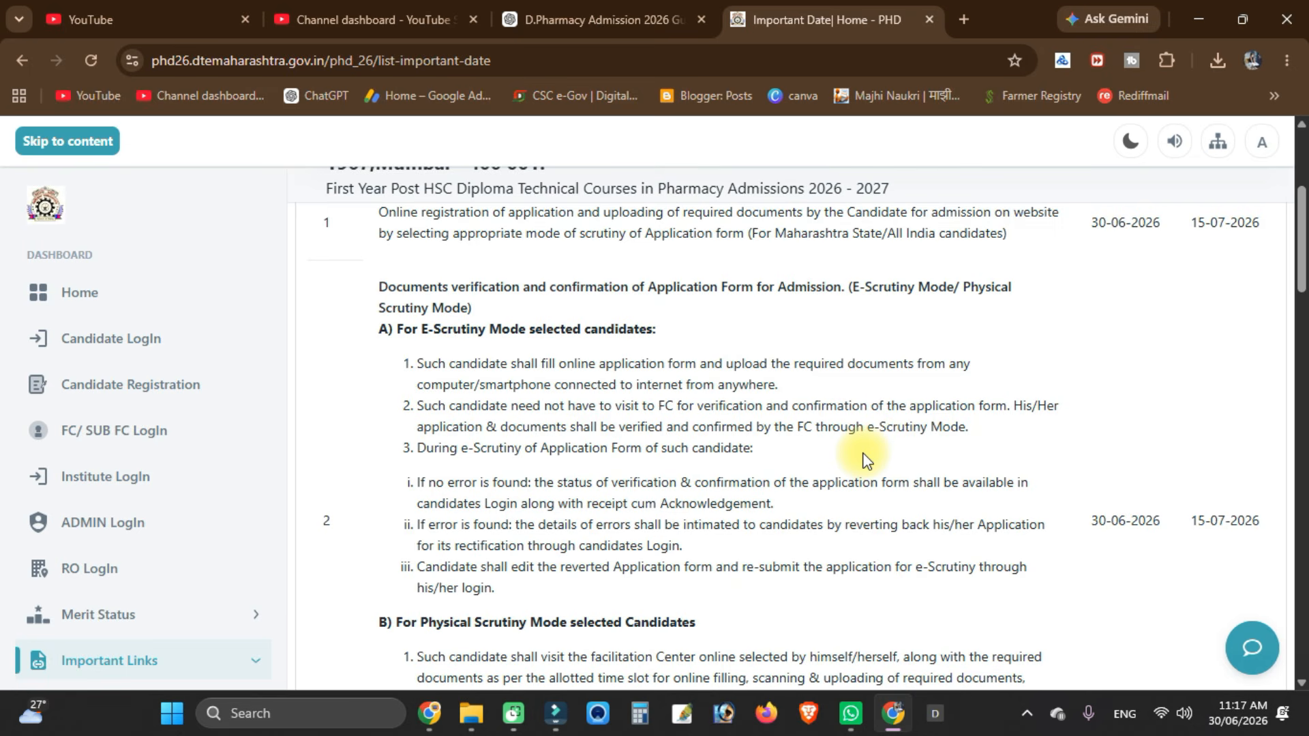
scroll(579, 420, down, 5)
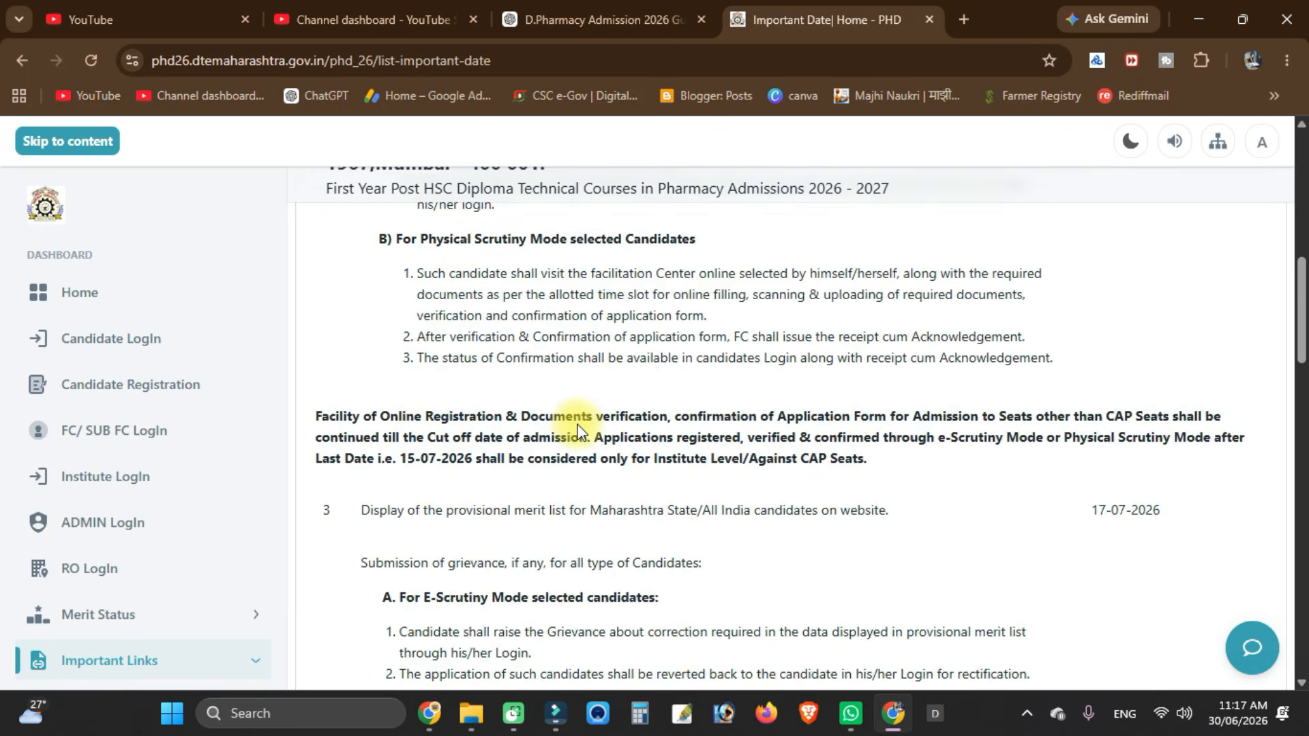
scroll(445, 444, down, 1)
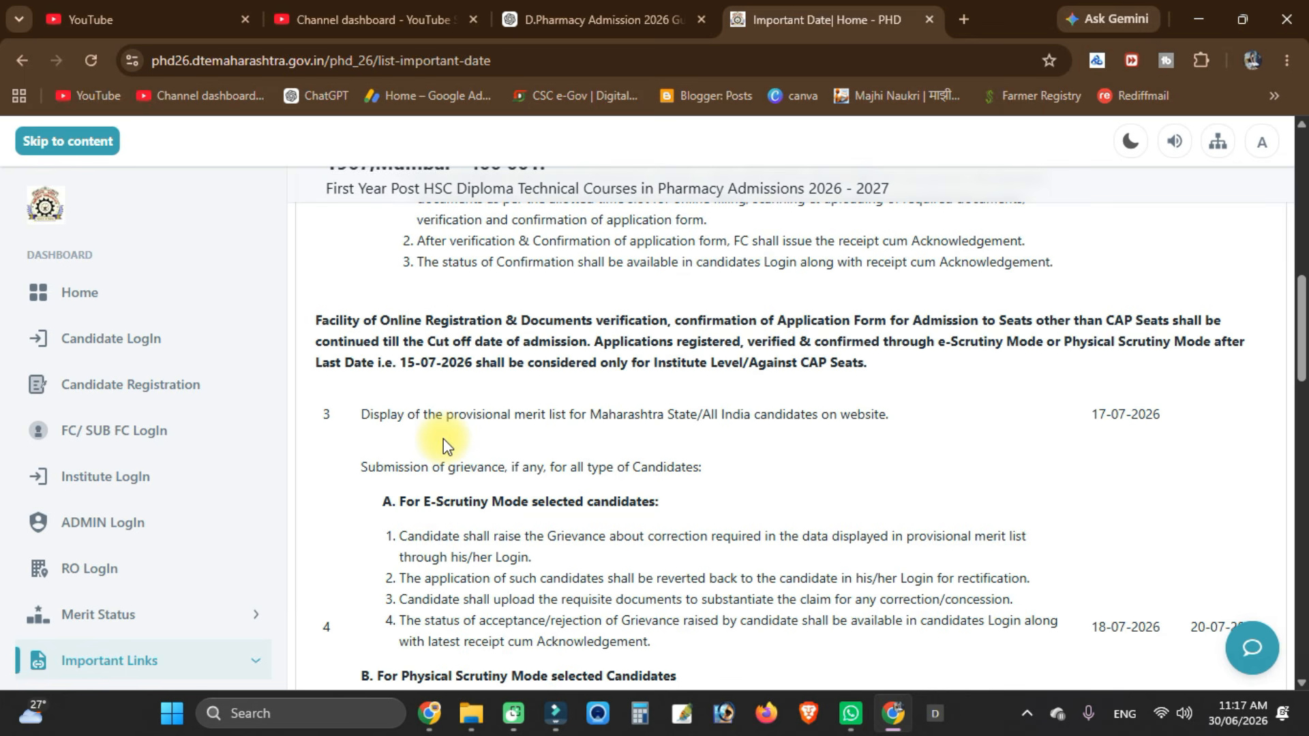
scroll(444, 444, down, 1)
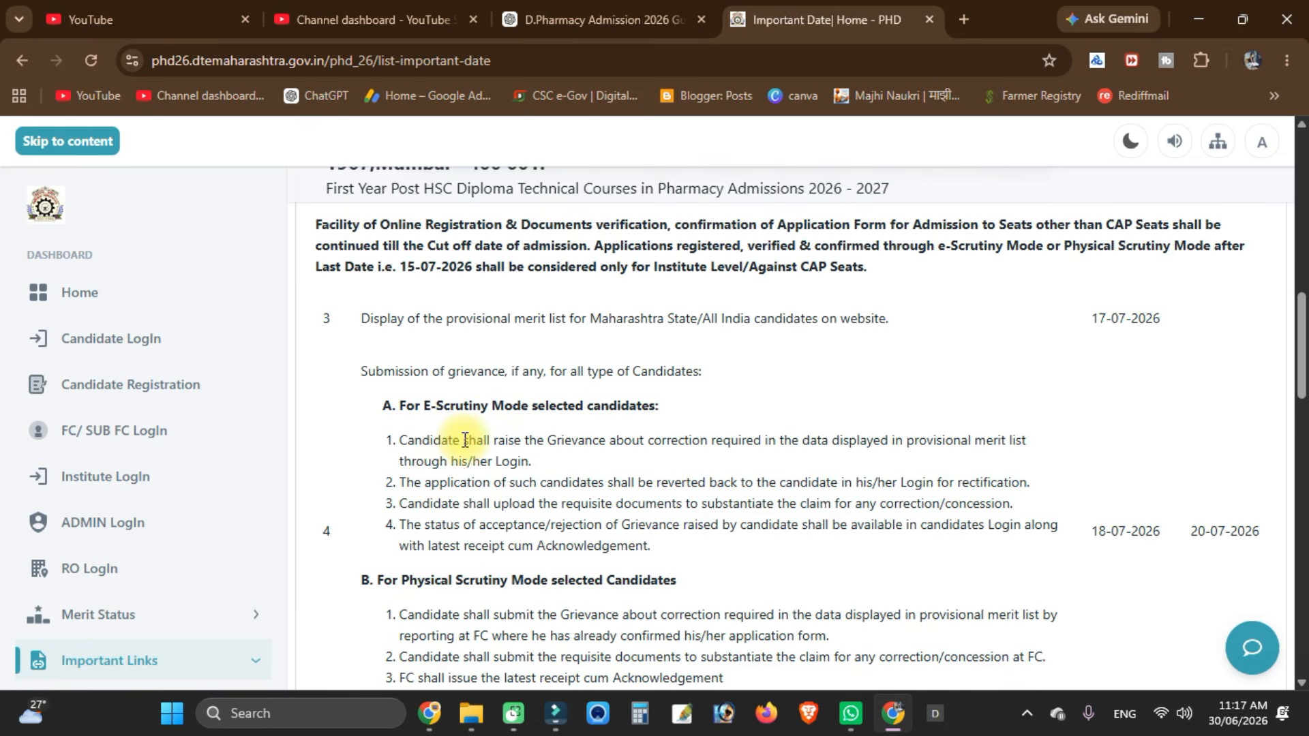
scroll(464, 443, down, 4)
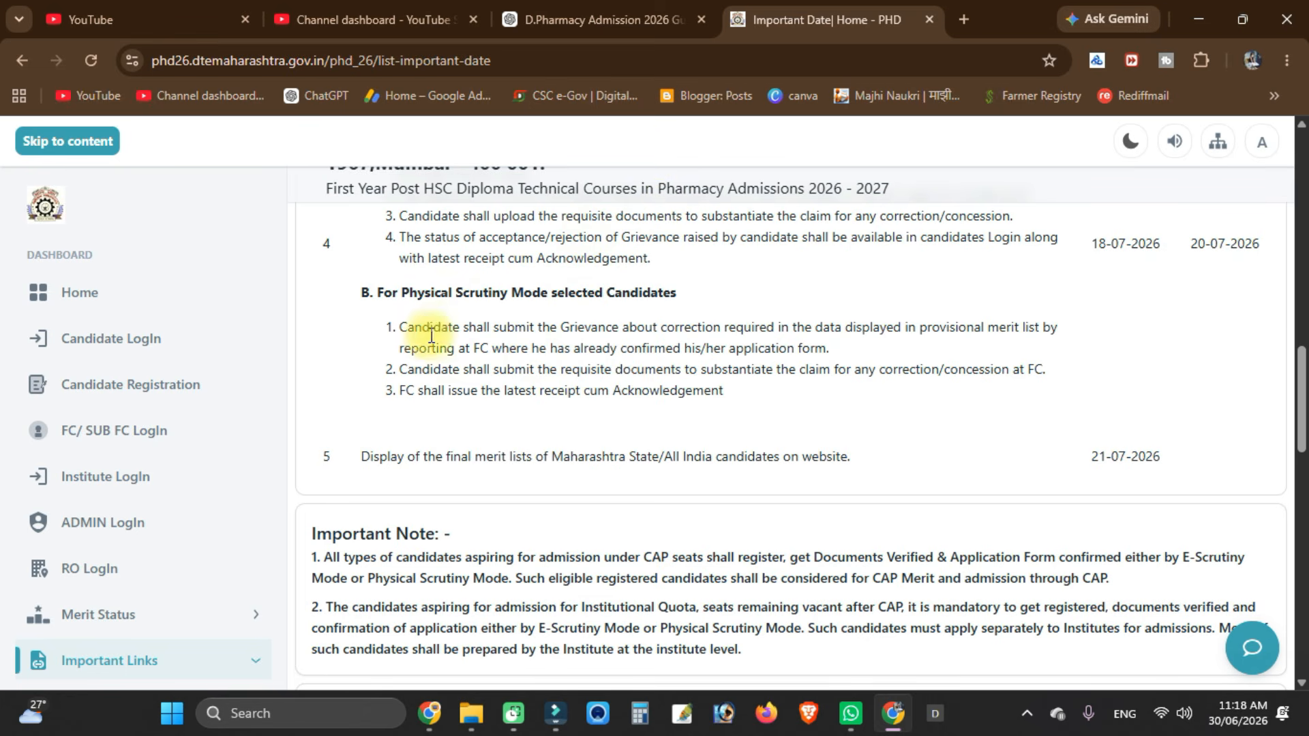
scroll(428, 336, up, 2)
- Return to the portal's home page and open the candidate registration form at the full name field
click(79, 299)
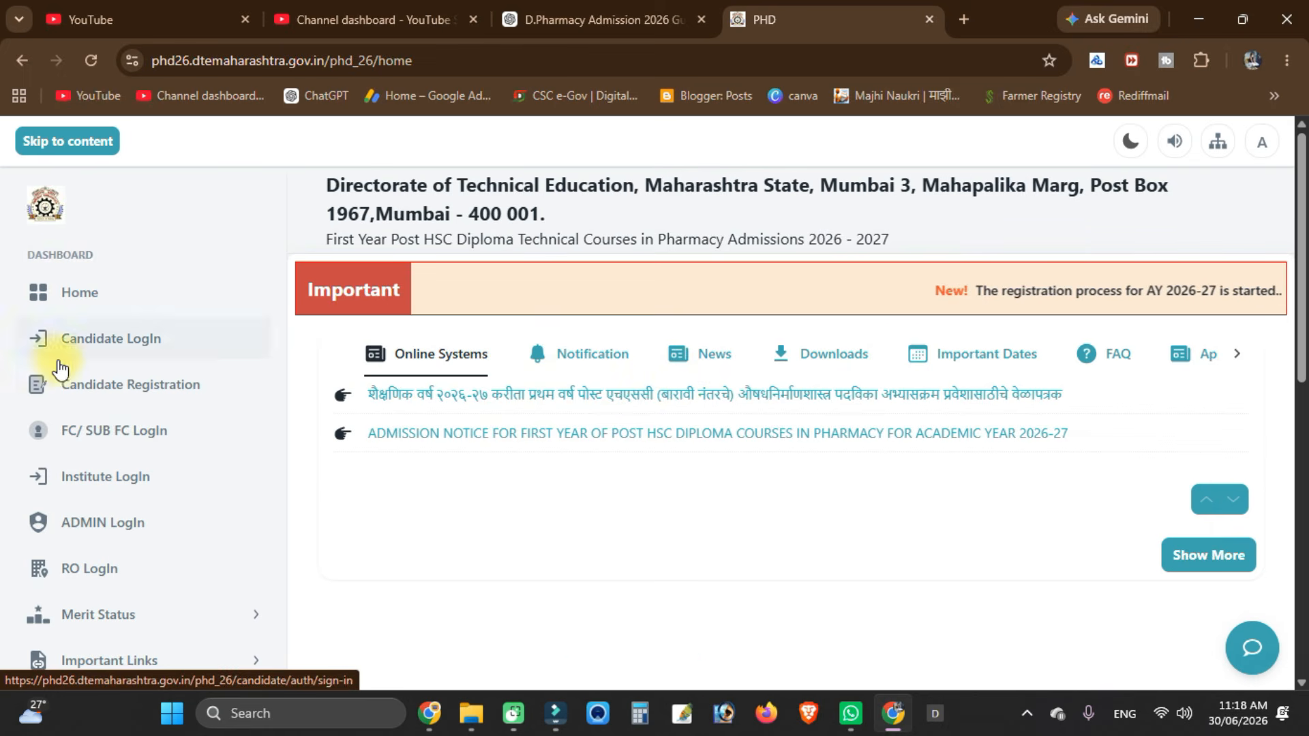
click(181, 398)
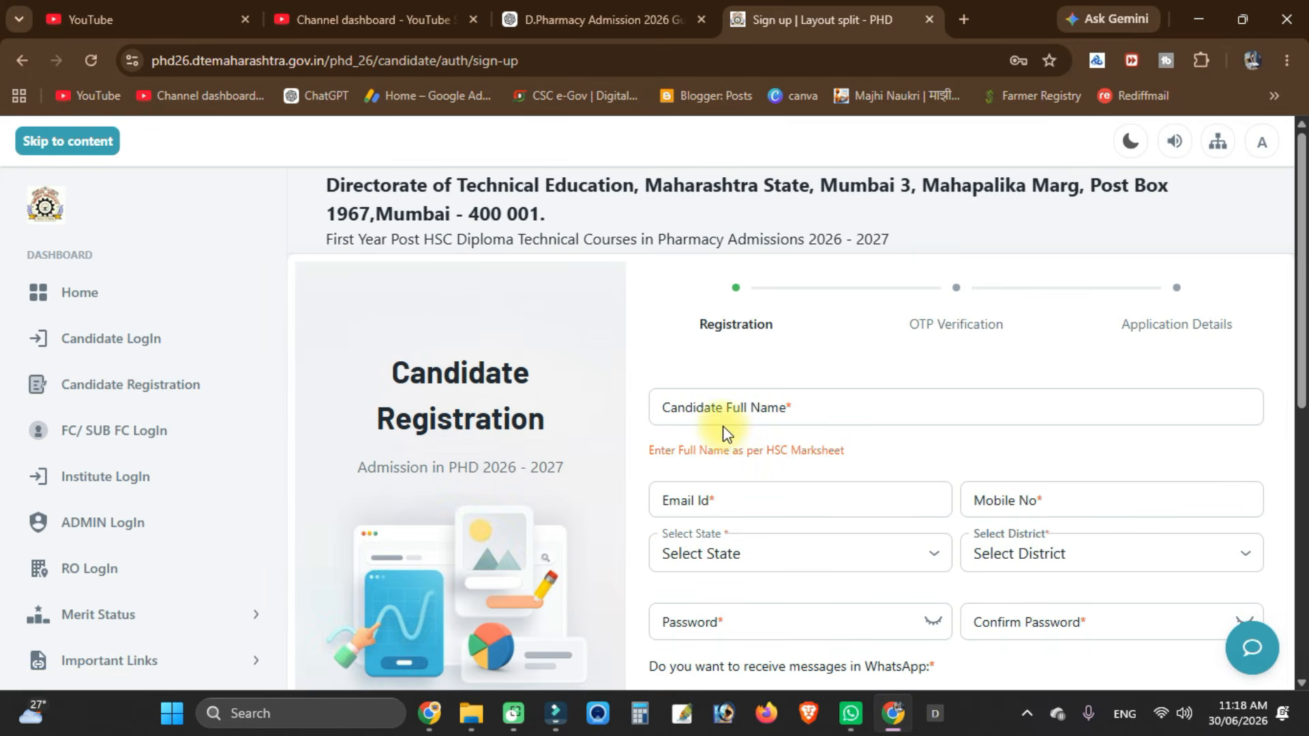
click(730, 423)
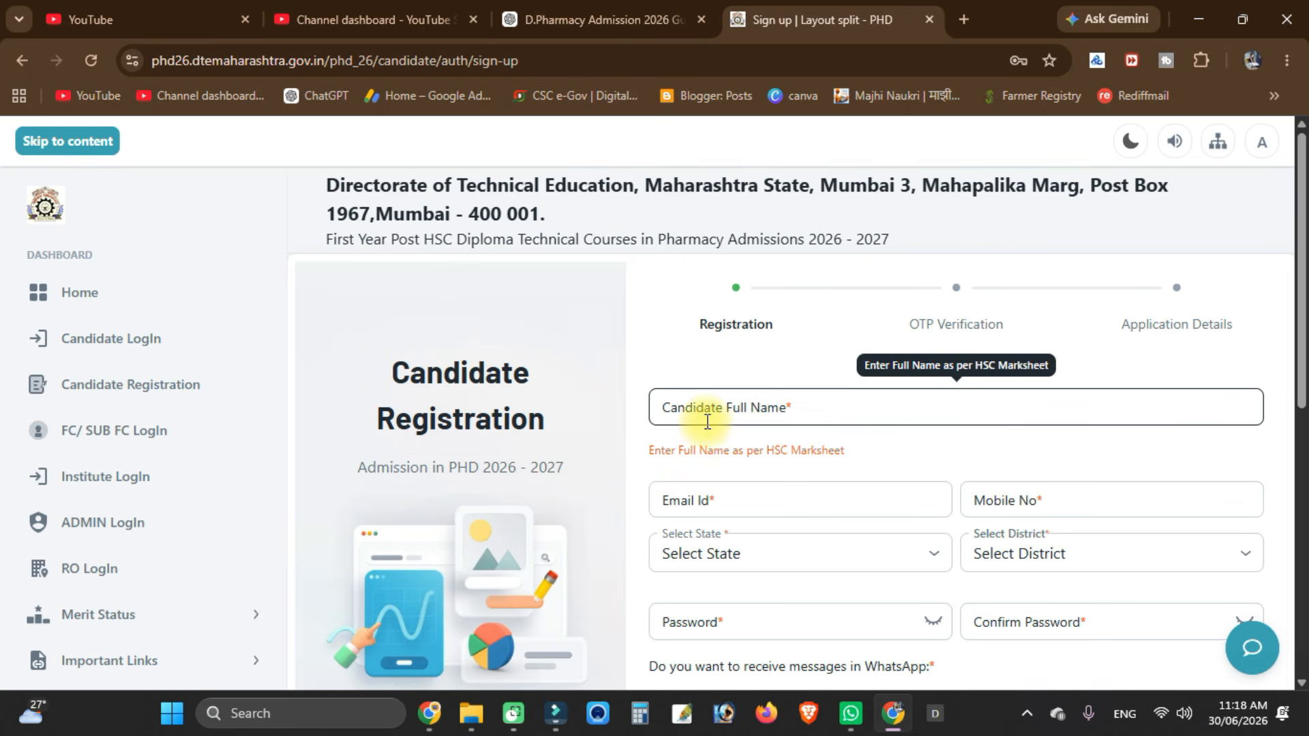
click(805, 418)
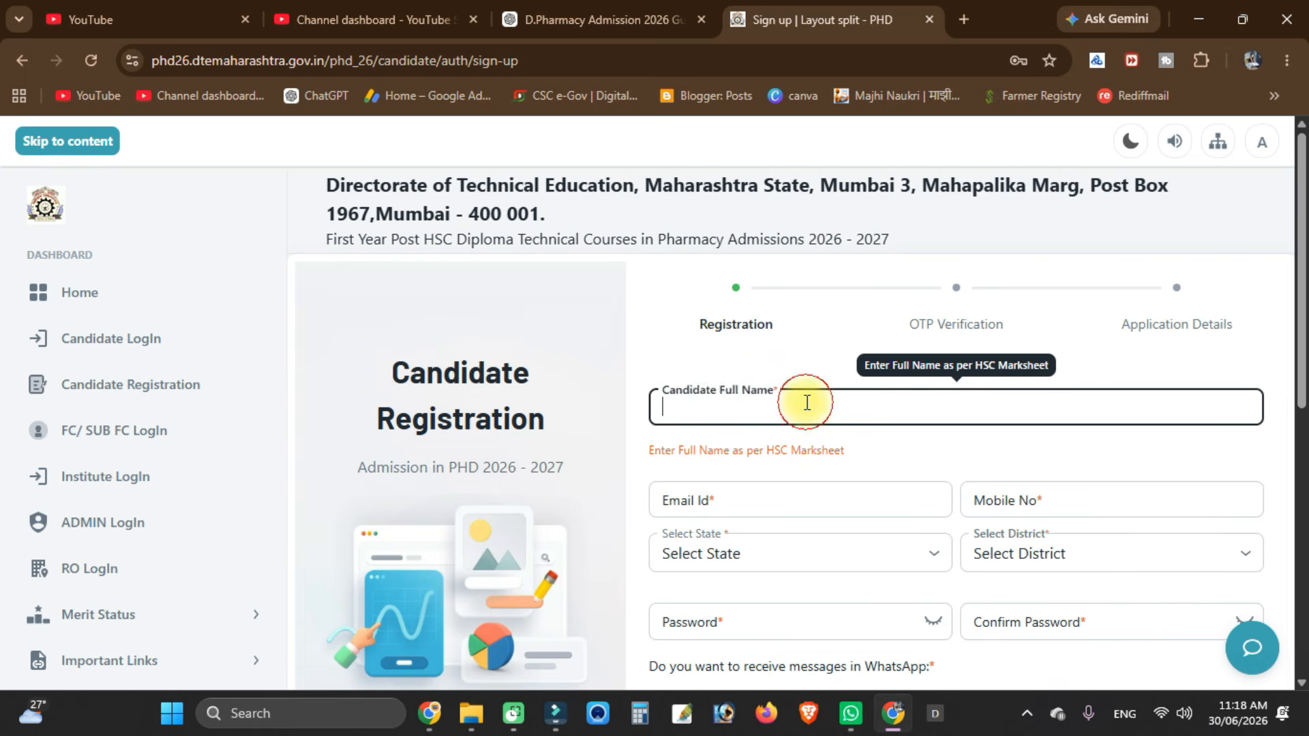
scroll(796, 462, down, 1)
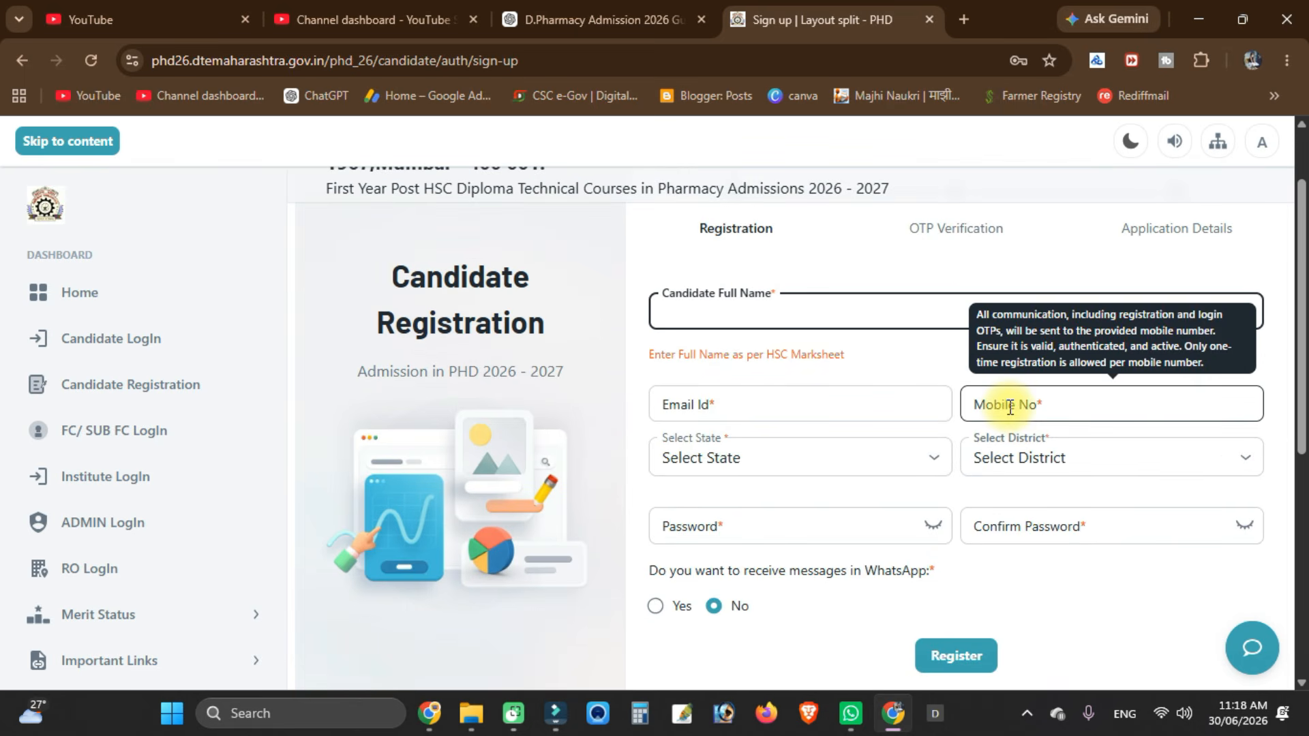
- Set the state to Maharashtra and the district to Beed in the candidate registration form
click(825, 470)
scroll(797, 432, down, 1)
scroll(774, 362, up, 1)
click(713, 258)
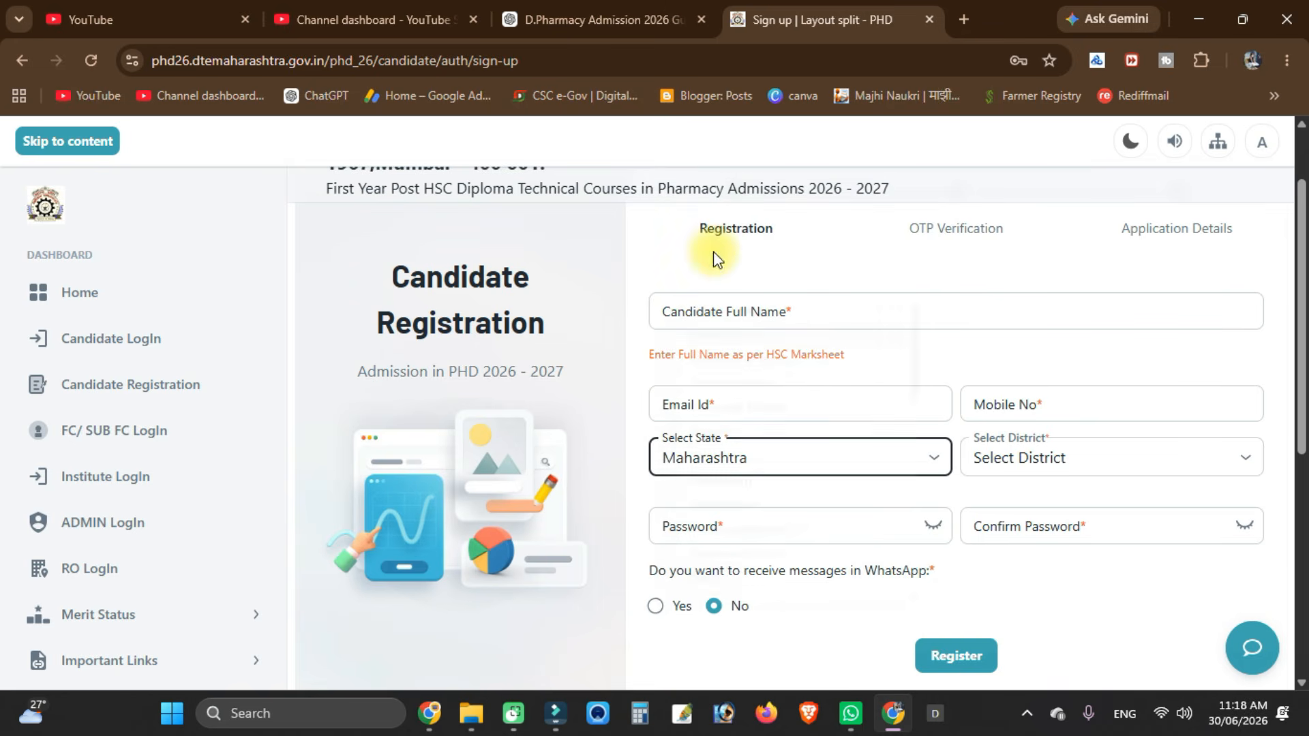
click(1116, 468)
click(1080, 375)
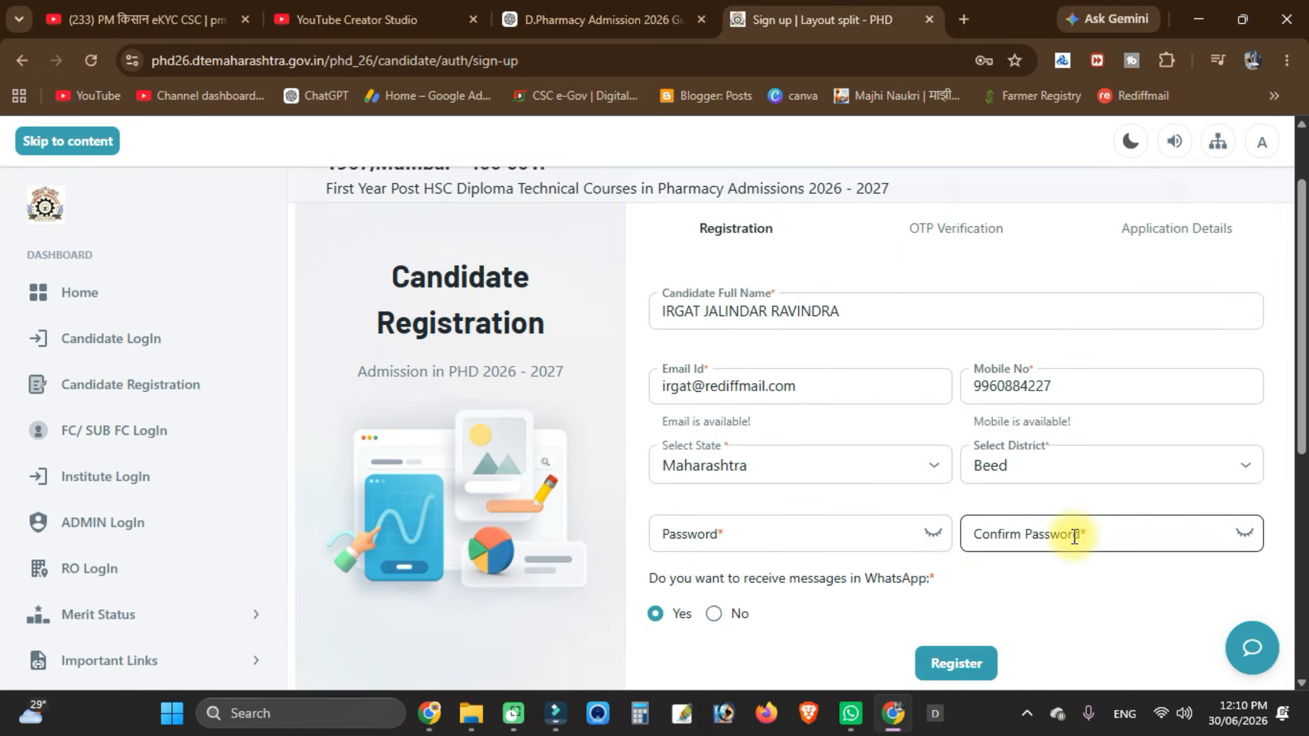
- Check the account password requirements and submit the candidate registration form
mouse_move(843, 541)
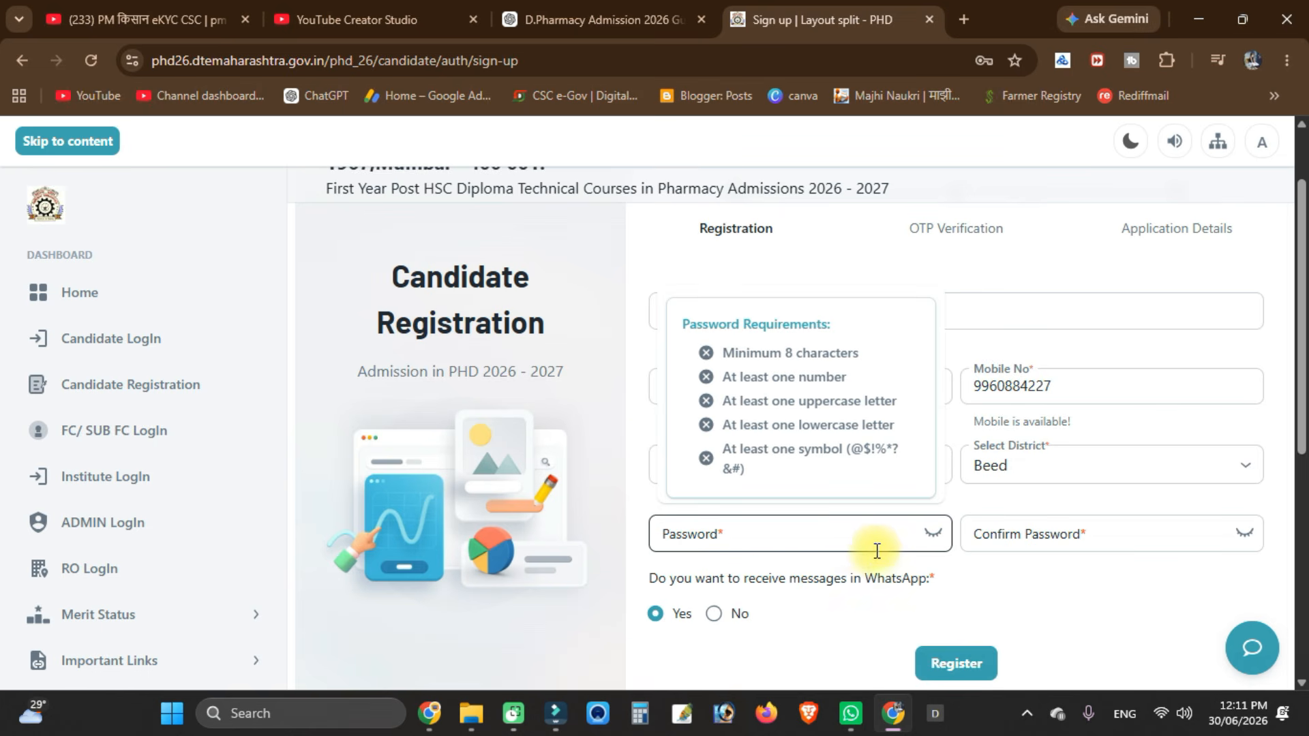
click(876, 548)
scroll(885, 553, down, 1)
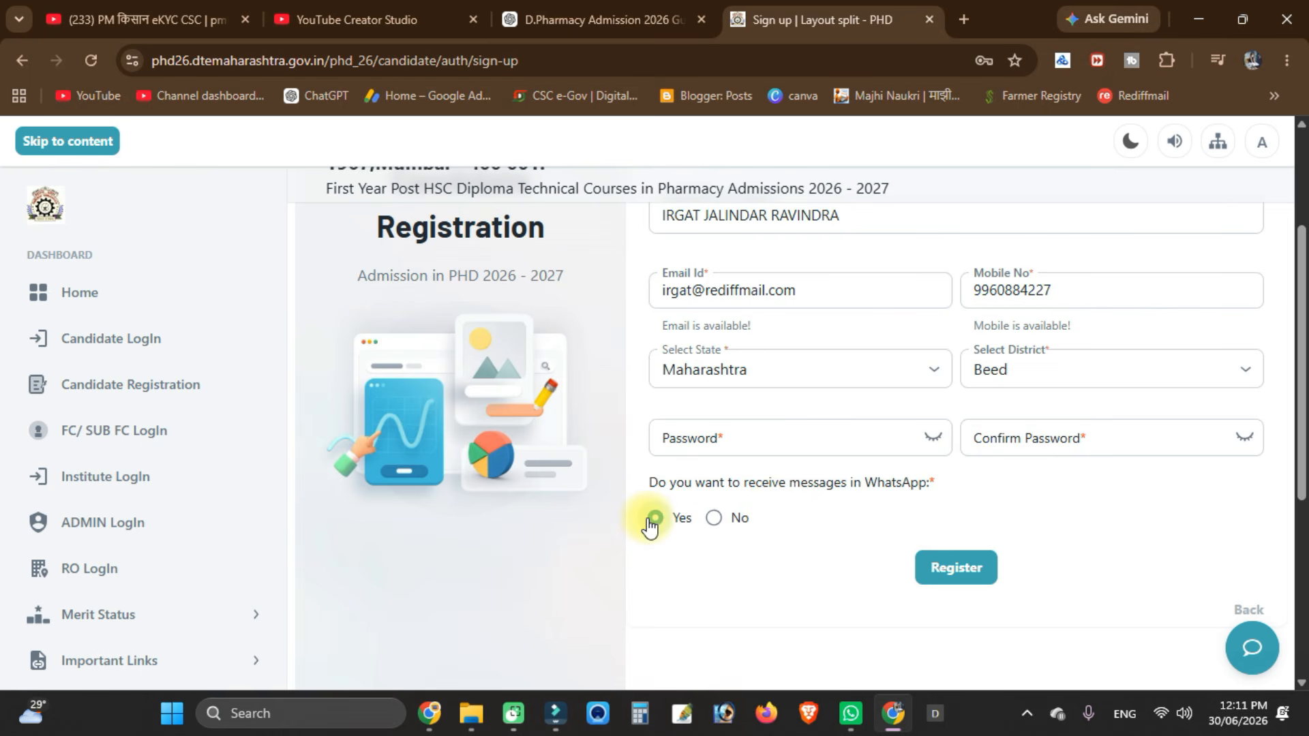
click(960, 578)
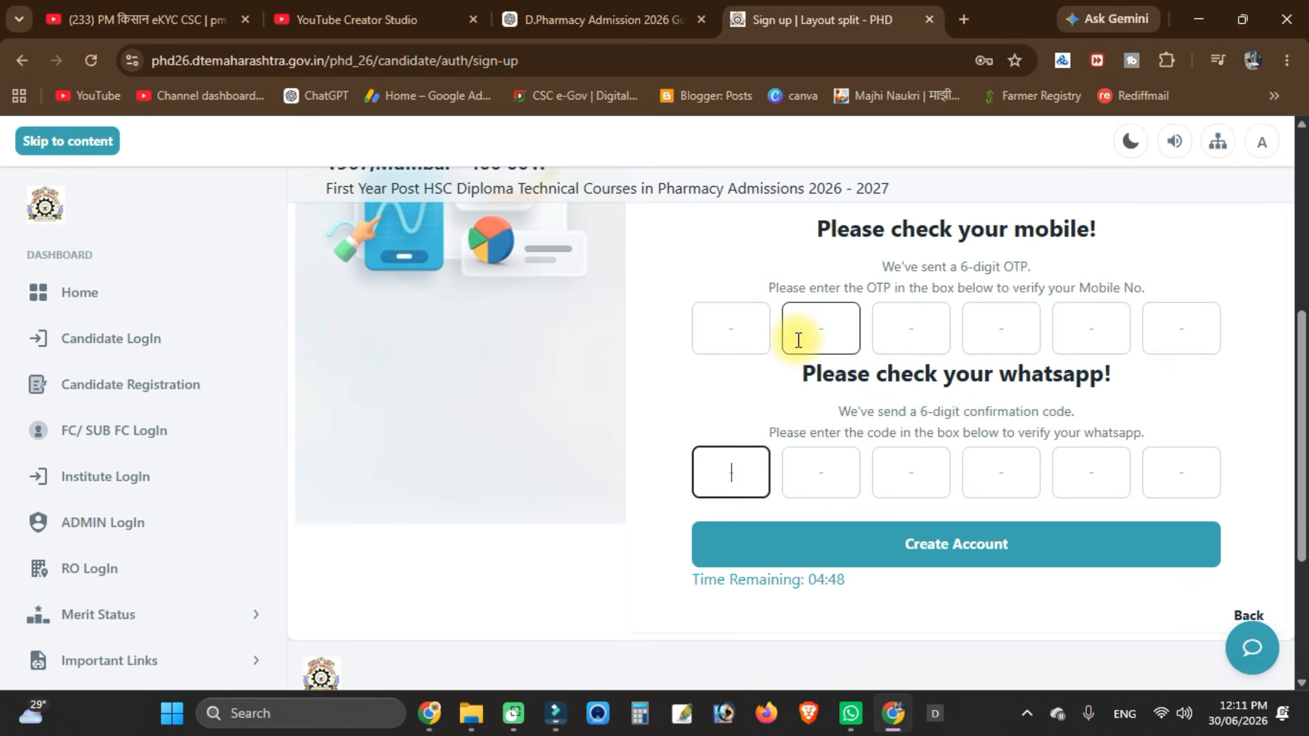
- Enter the mobile OTP and the WhatsApp confirmation code, and create the candidate account
click(719, 325)
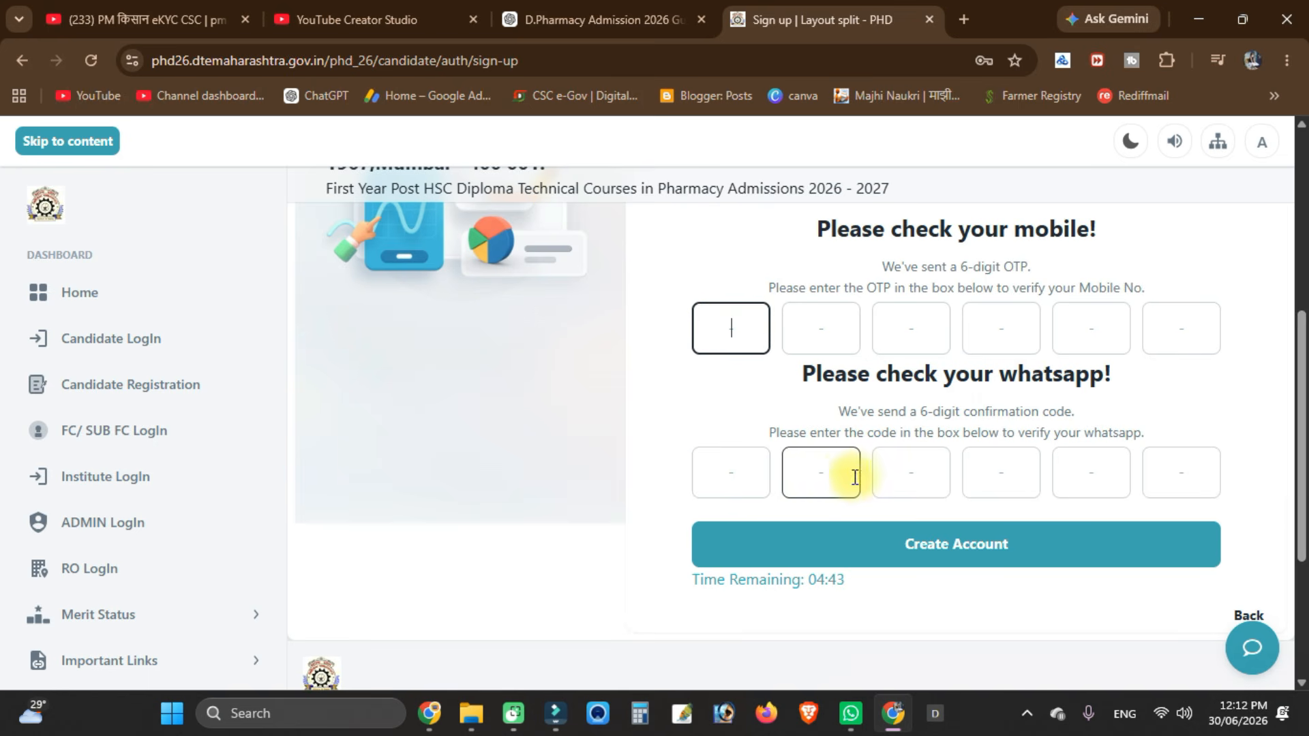
click(922, 549)
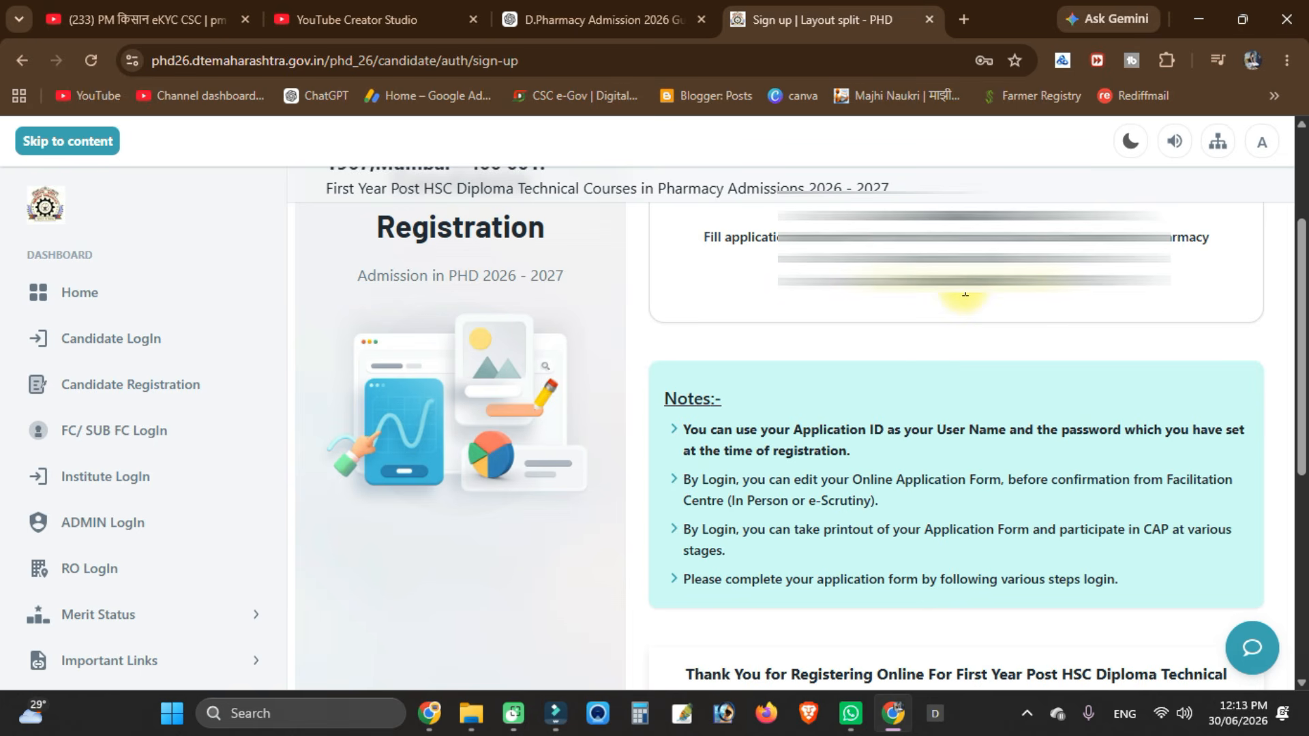
- Copy the issued application ID from the registration confirmation and continue to the candidate login page
drag(978, 294, 1085, 294)
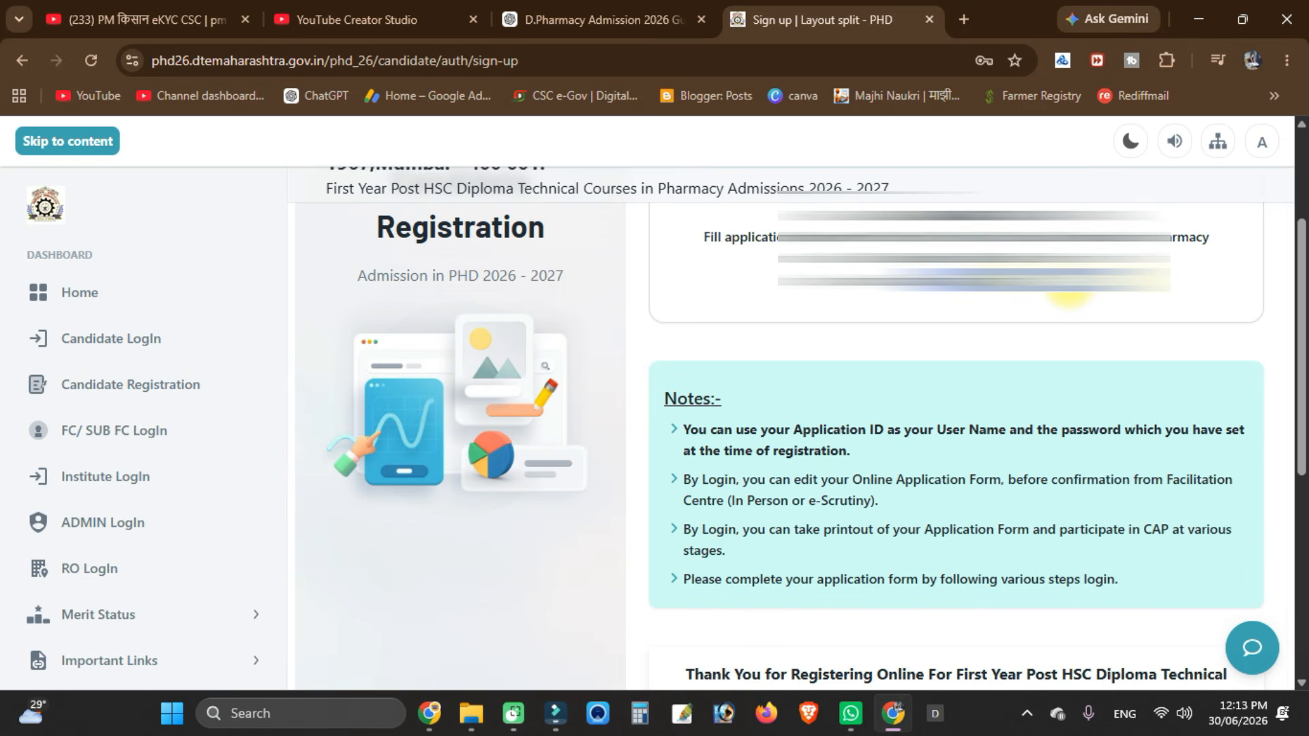
right_click(1046, 294)
click(1070, 307)
scroll(1075, 304, down, 3)
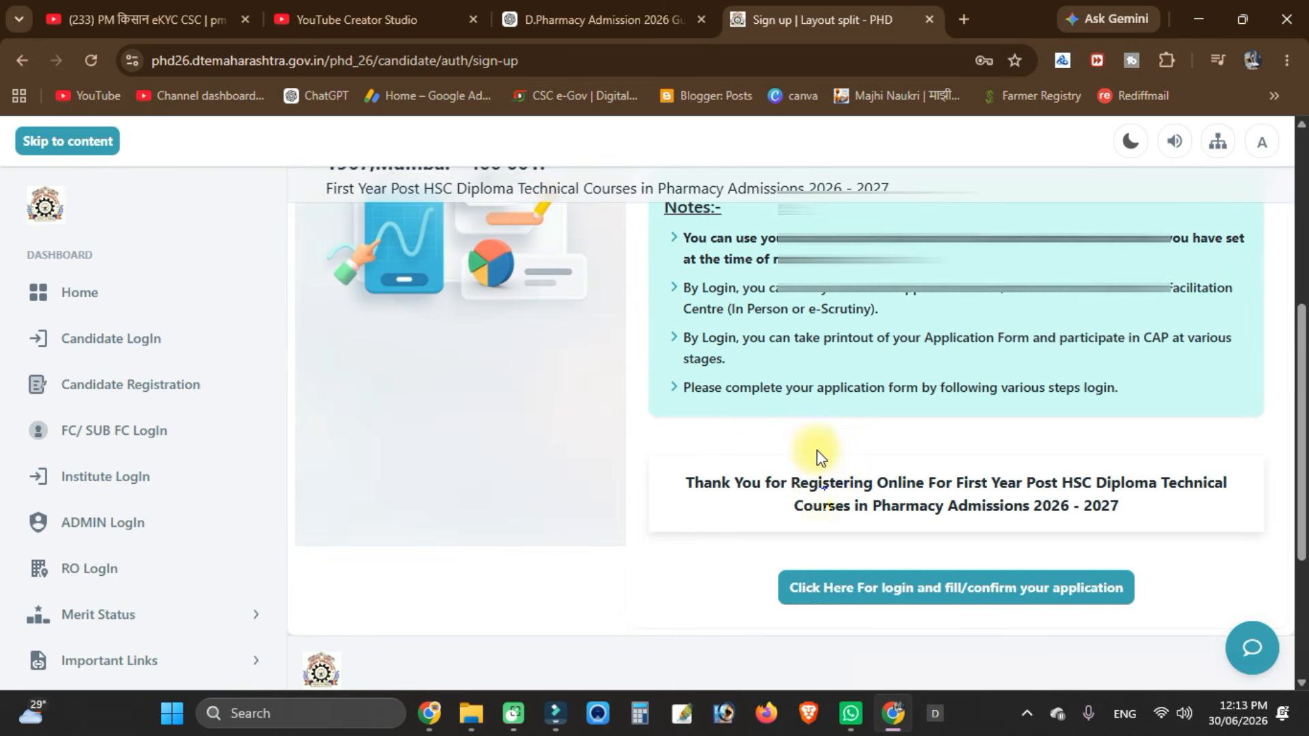
scroll(812, 444, down, 1)
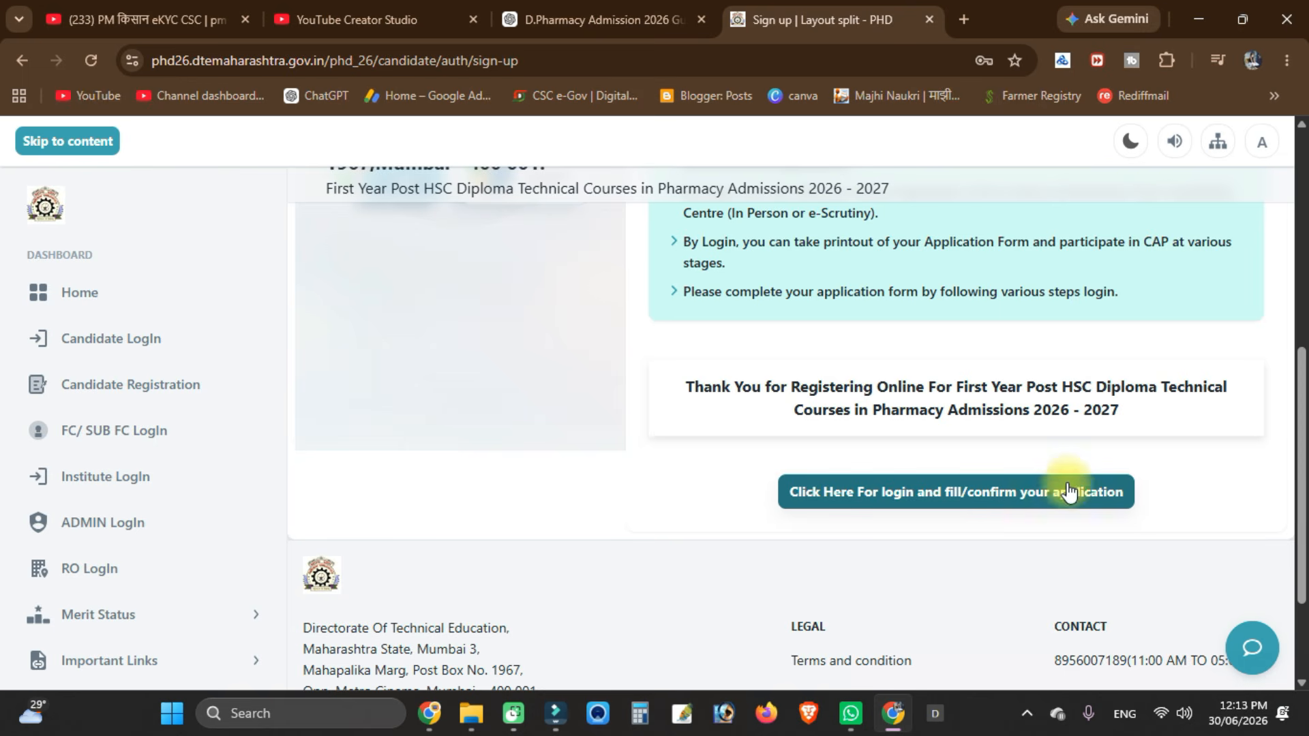
click(993, 492)
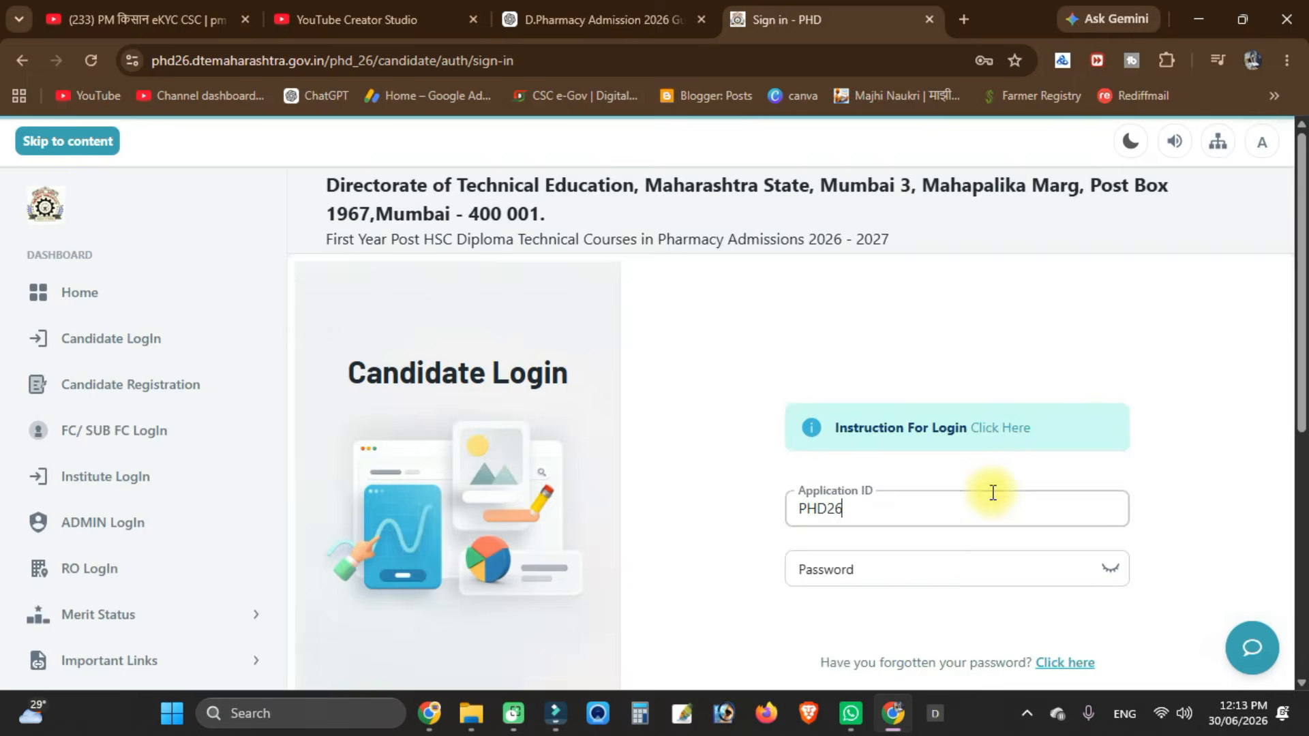
- Log in with the candidate's application ID and account password, and decline saving the password in the browser
click(981, 493)
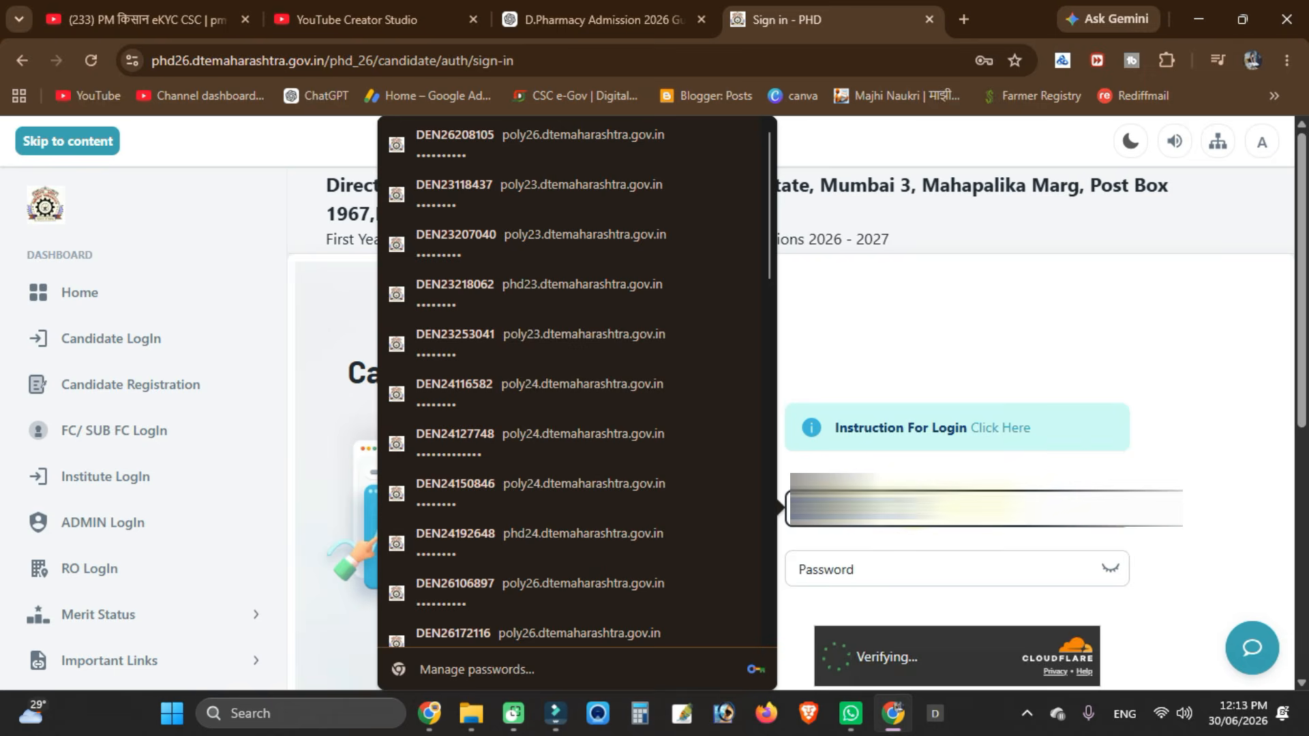
click(913, 568)
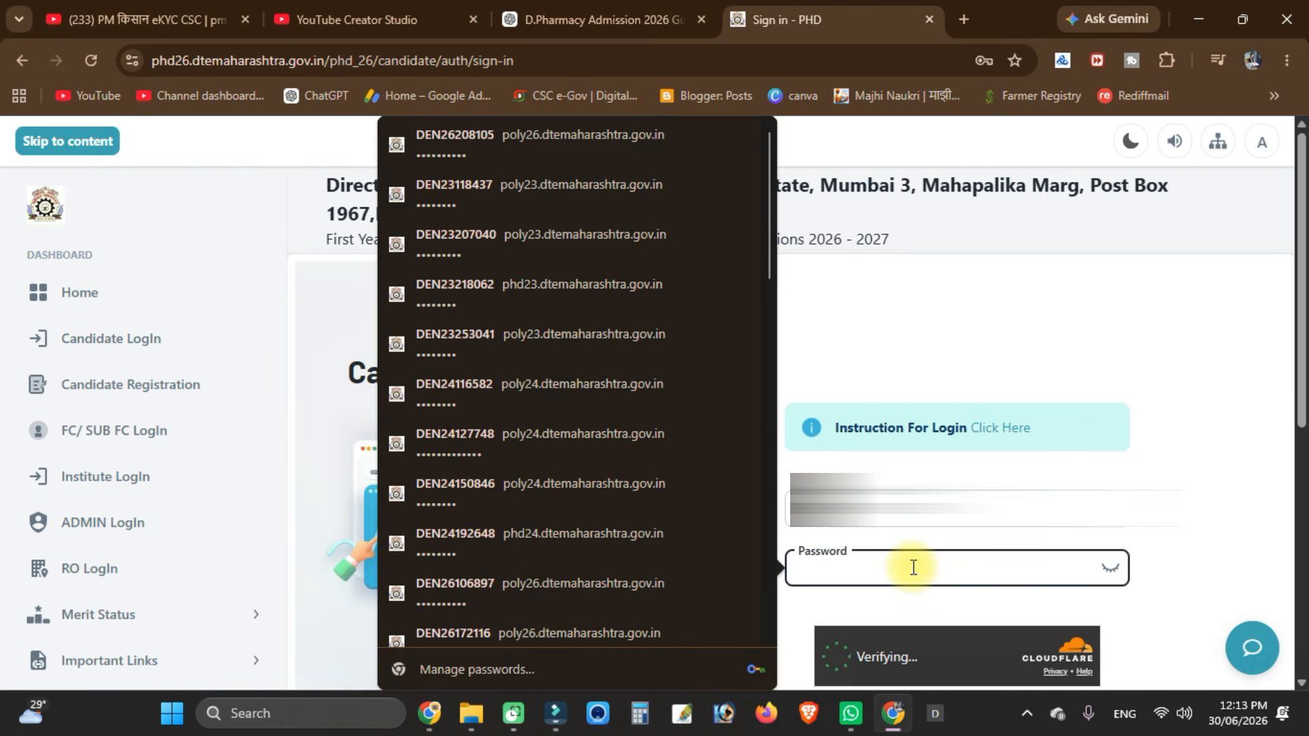
text(••••••••)
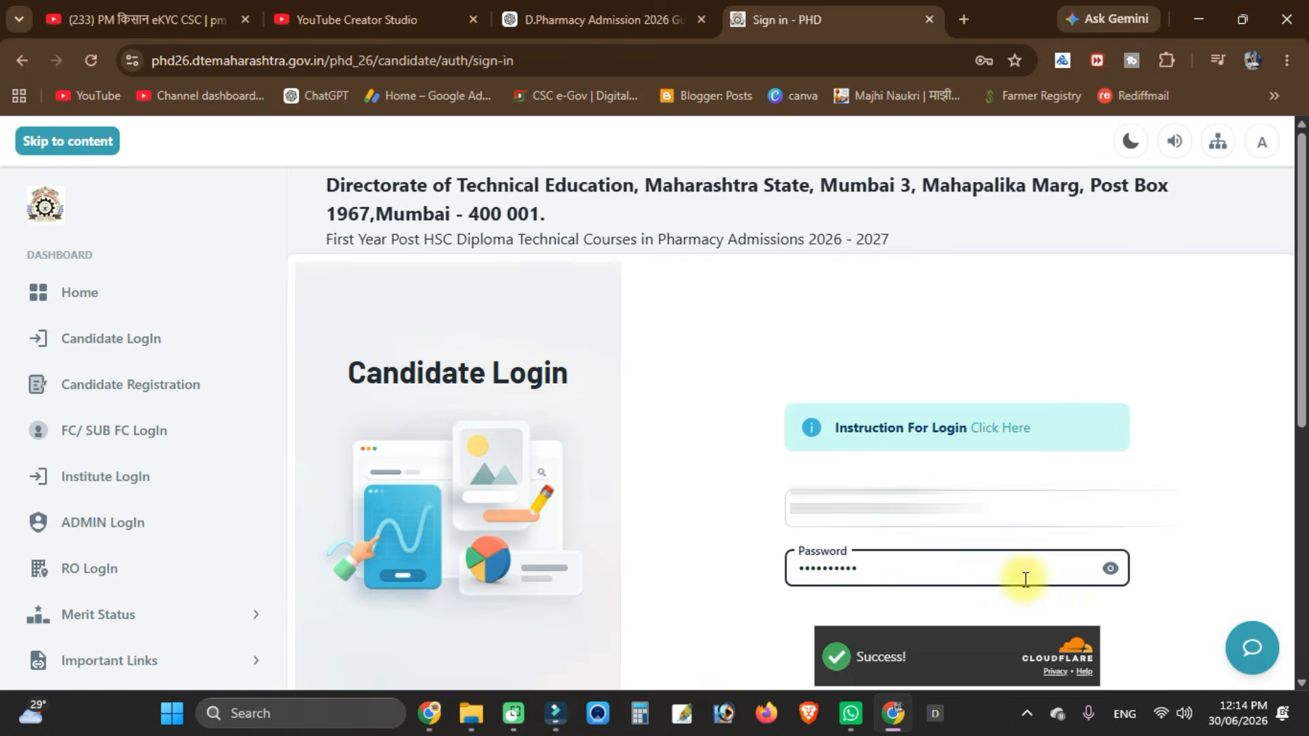
scroll(1022, 575, down, 4)
click(971, 541)
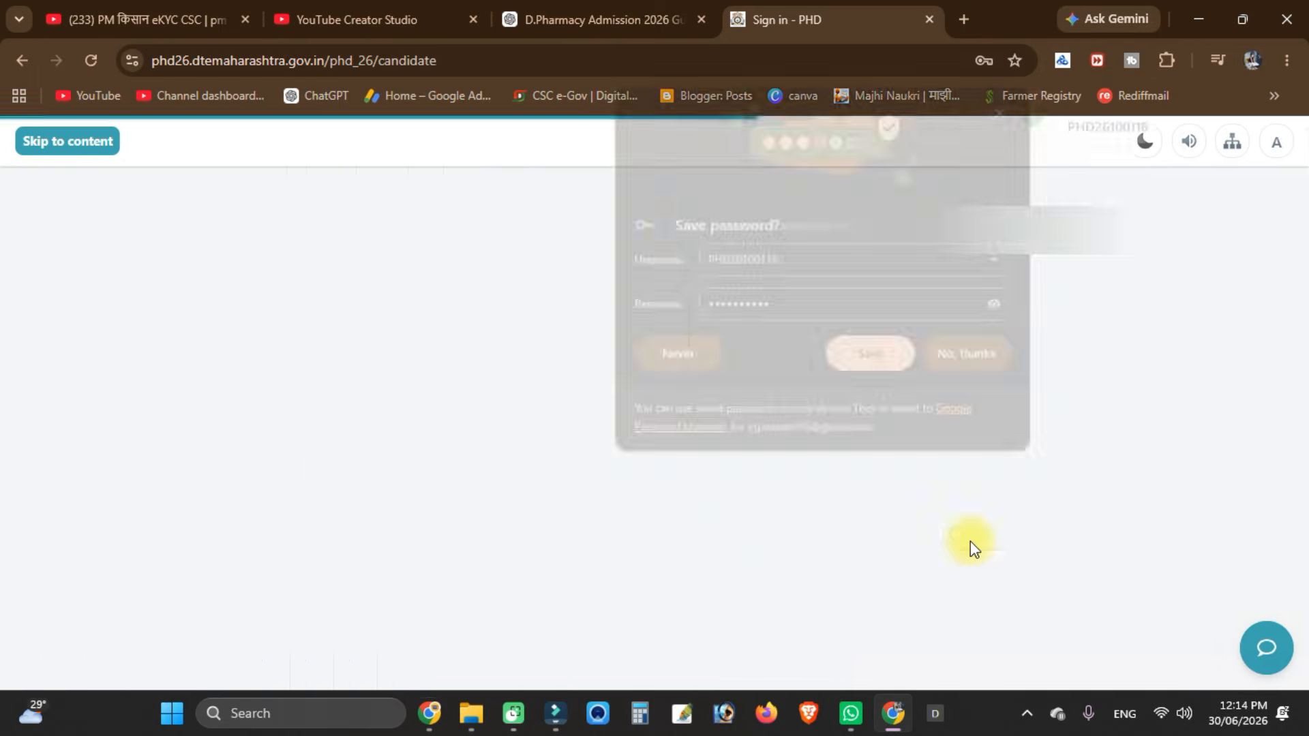
click(961, 354)
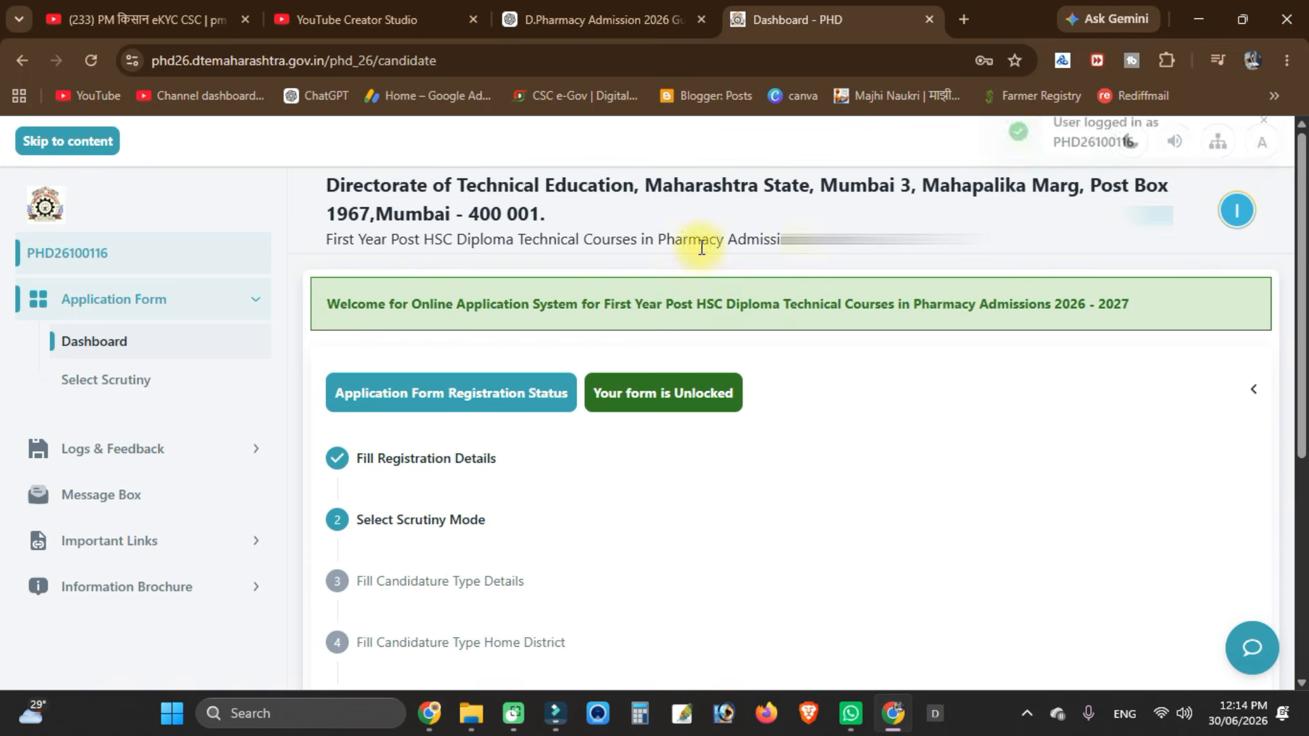
- Review the ten application form stages on the candidate dashboard, from registration details to paying the application fees
scroll(692, 297, down, 3)
scroll(689, 300, down, 3)
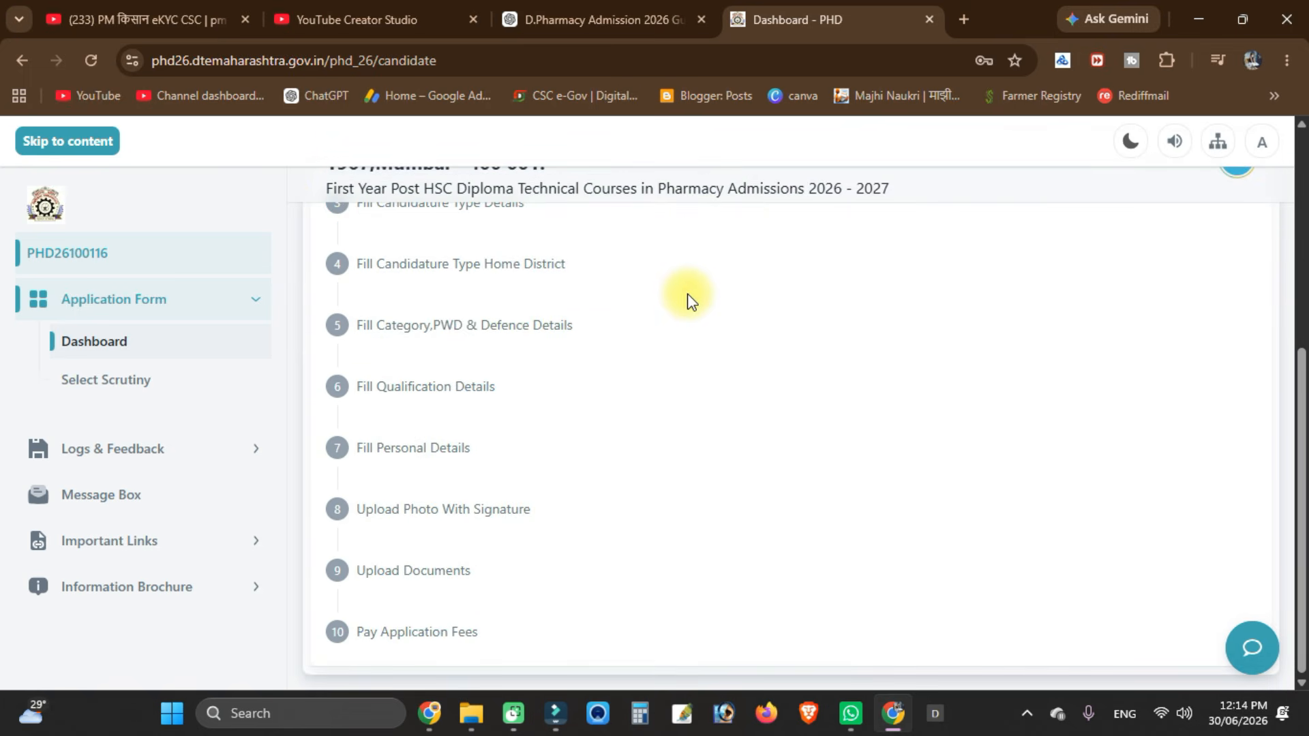
scroll(525, 590, up, 4)
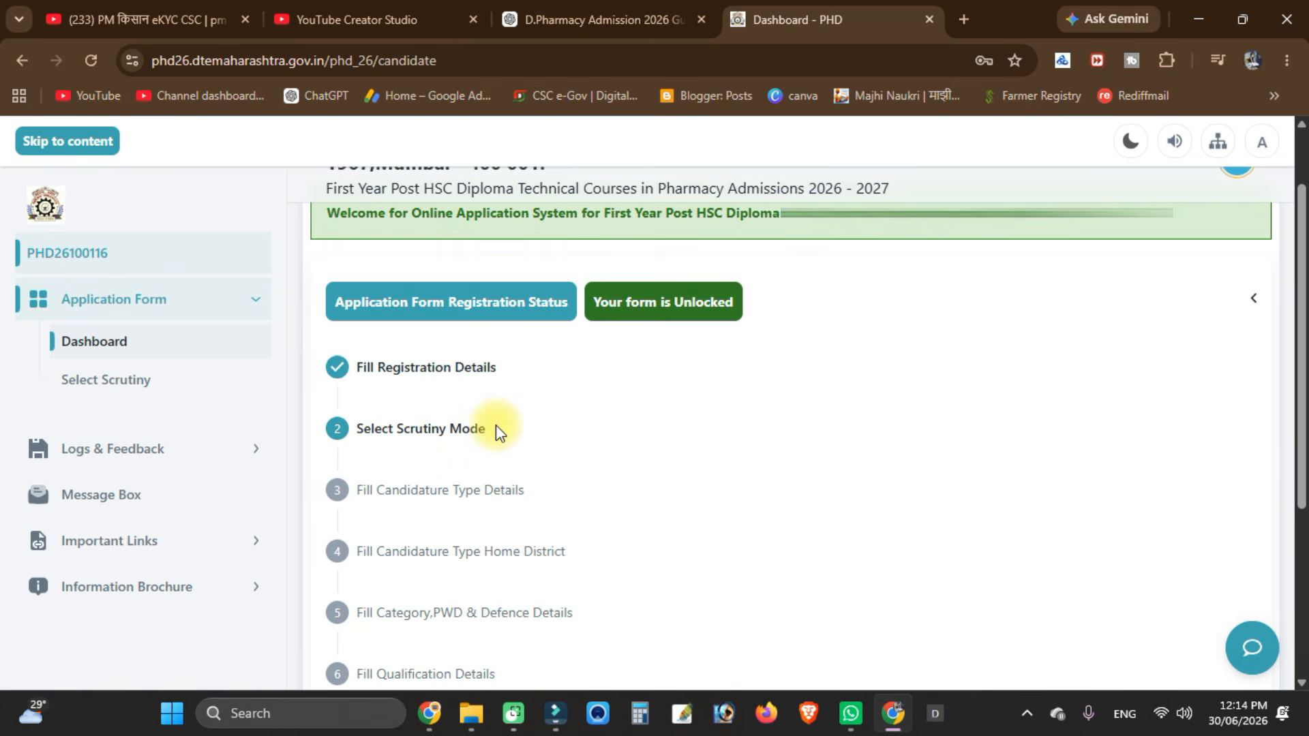
scroll(495, 426, down, 3)
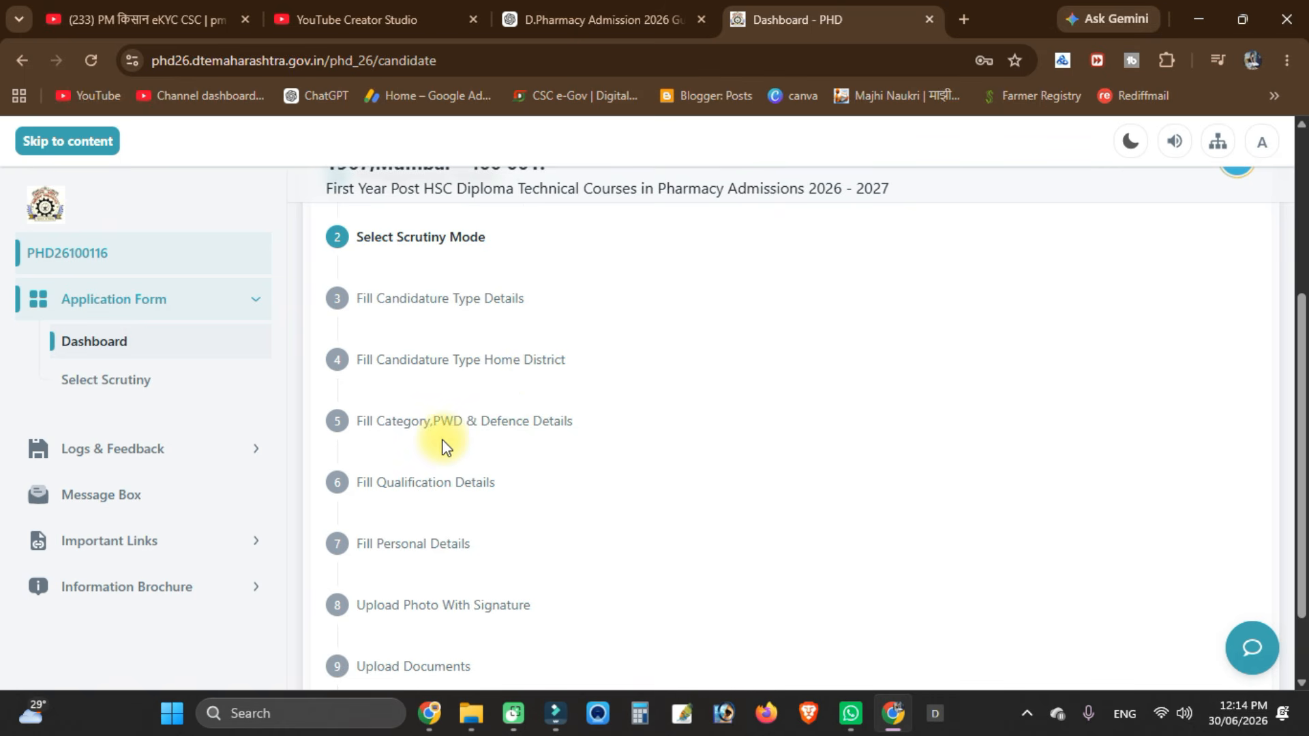
scroll(402, 417, down, 2)
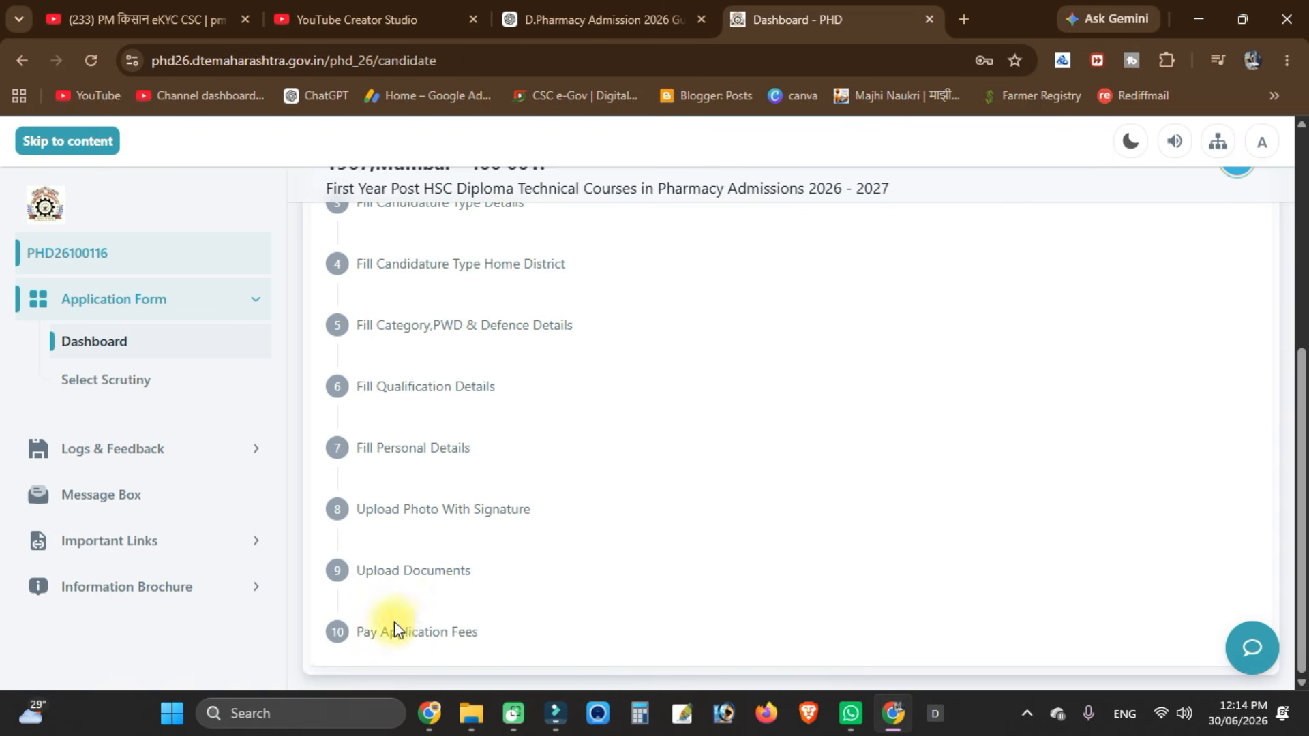
scroll(408, 619, up, 4)
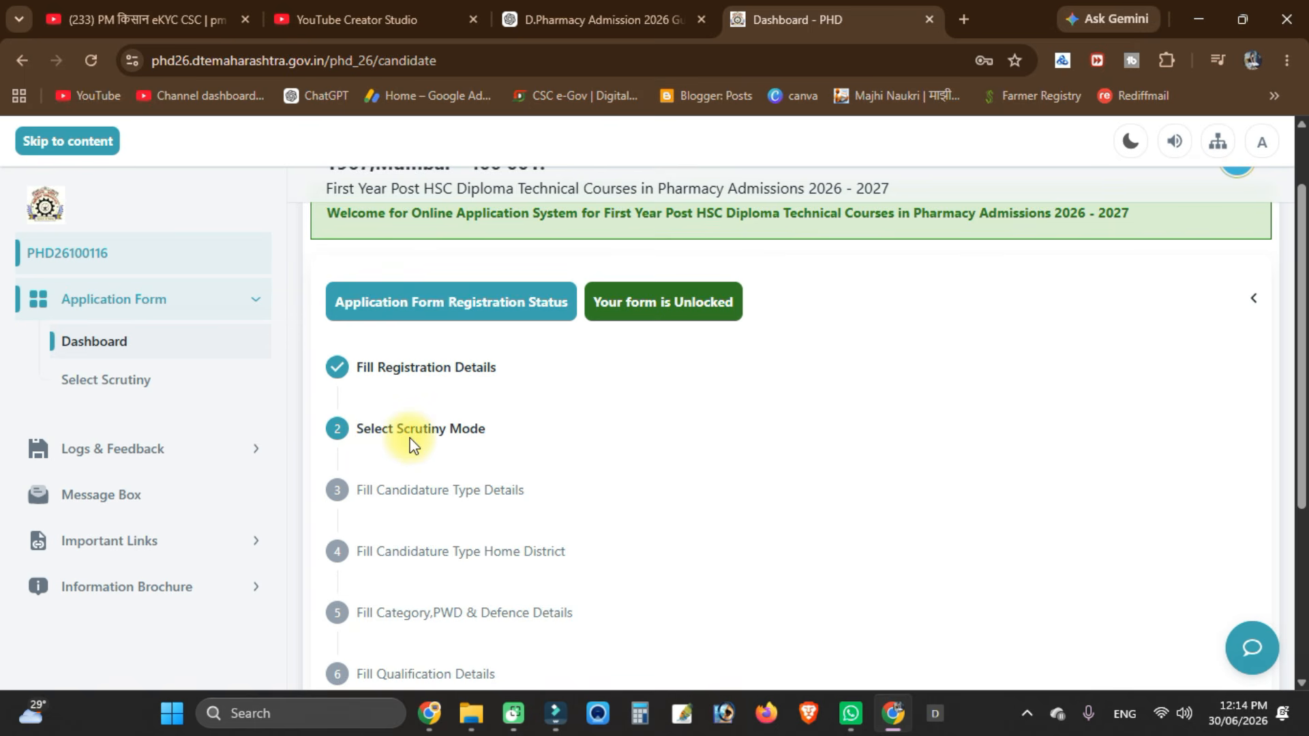
- Choose E-Scrutiny as the scrutiny mode, then save and confirm the selection
click(127, 392)
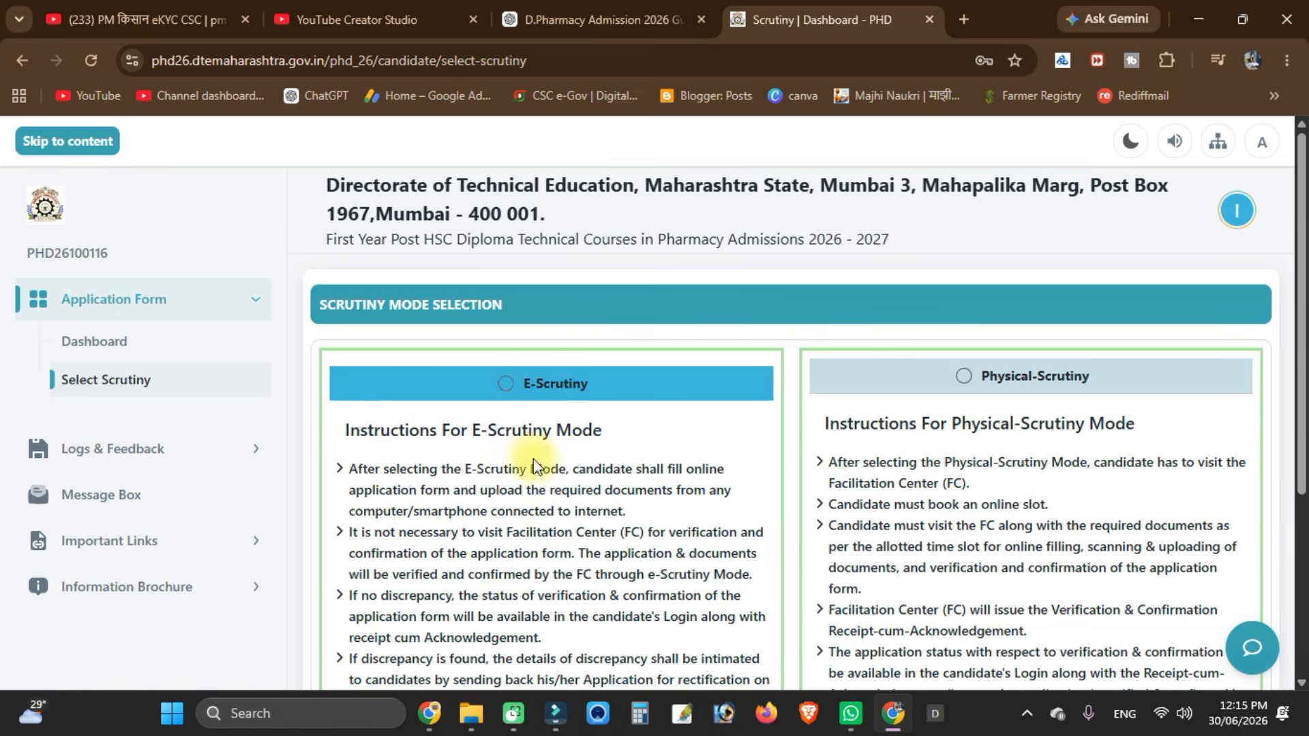
scroll(993, 386, down, 1)
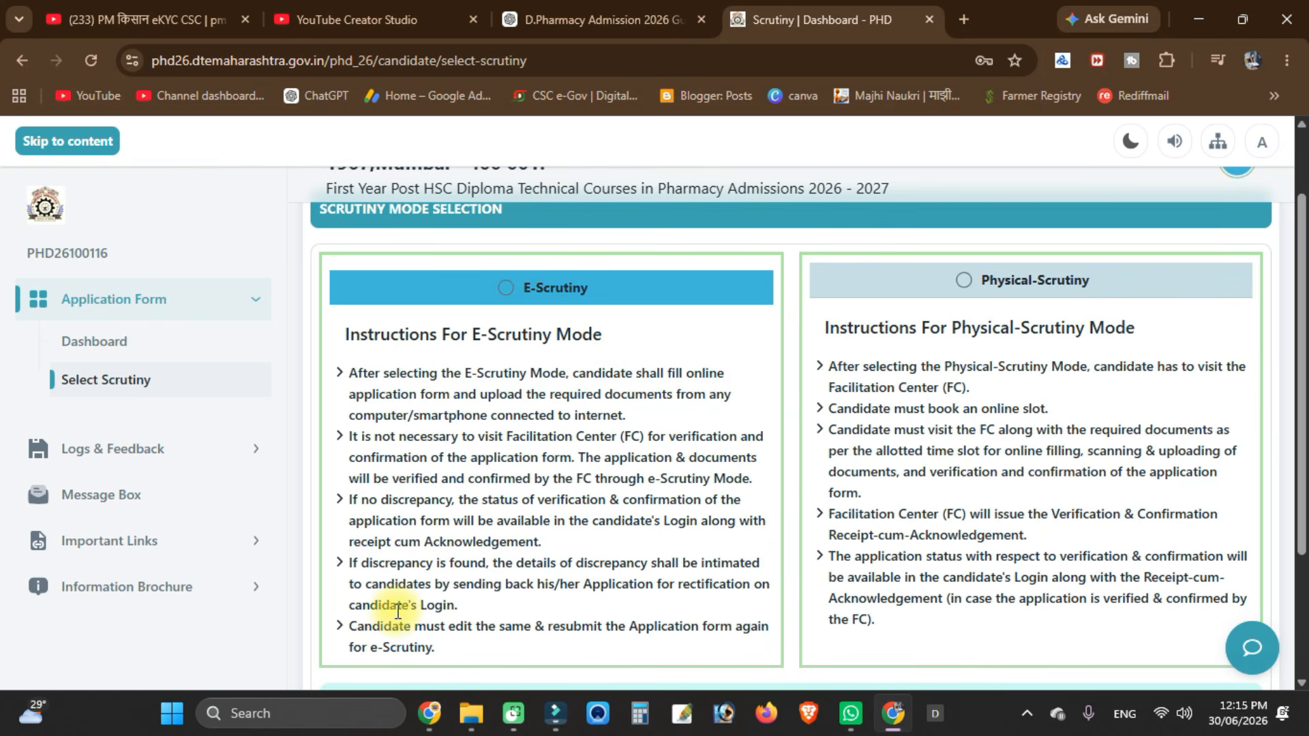
click(505, 289)
scroll(528, 291, down, 3)
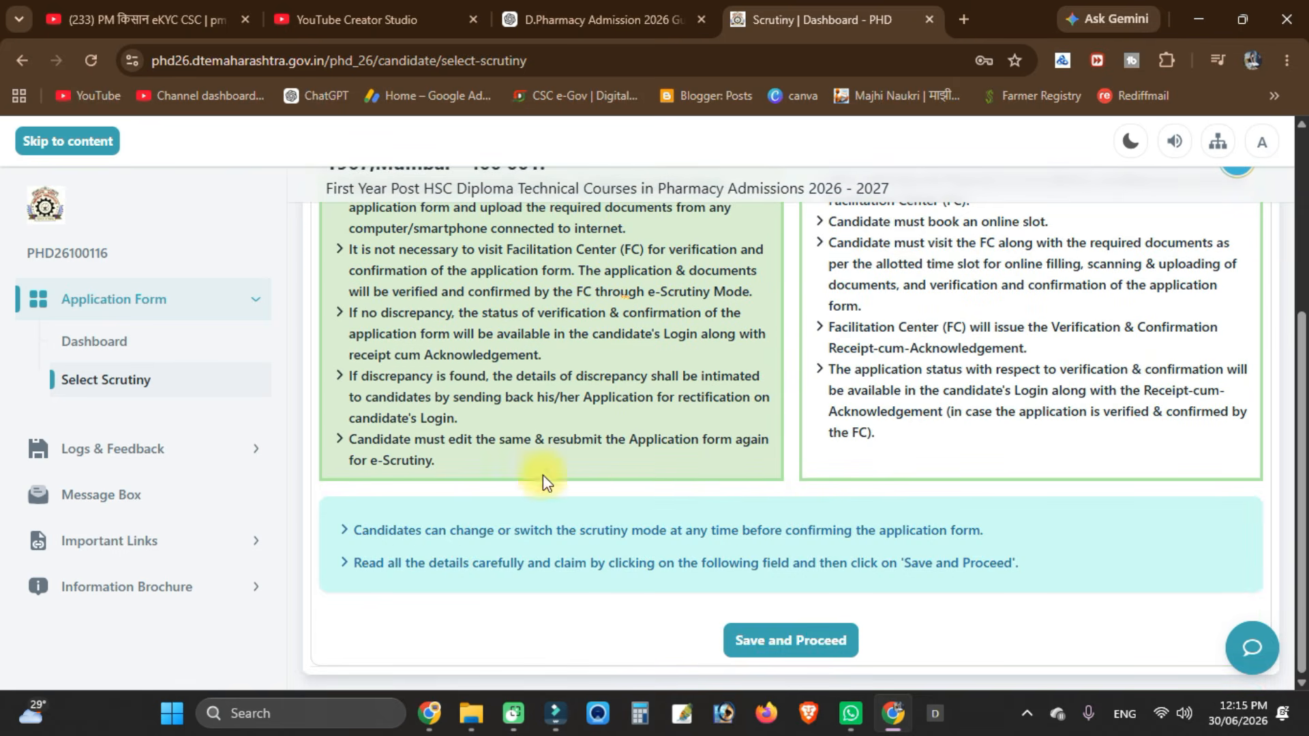
click(758, 647)
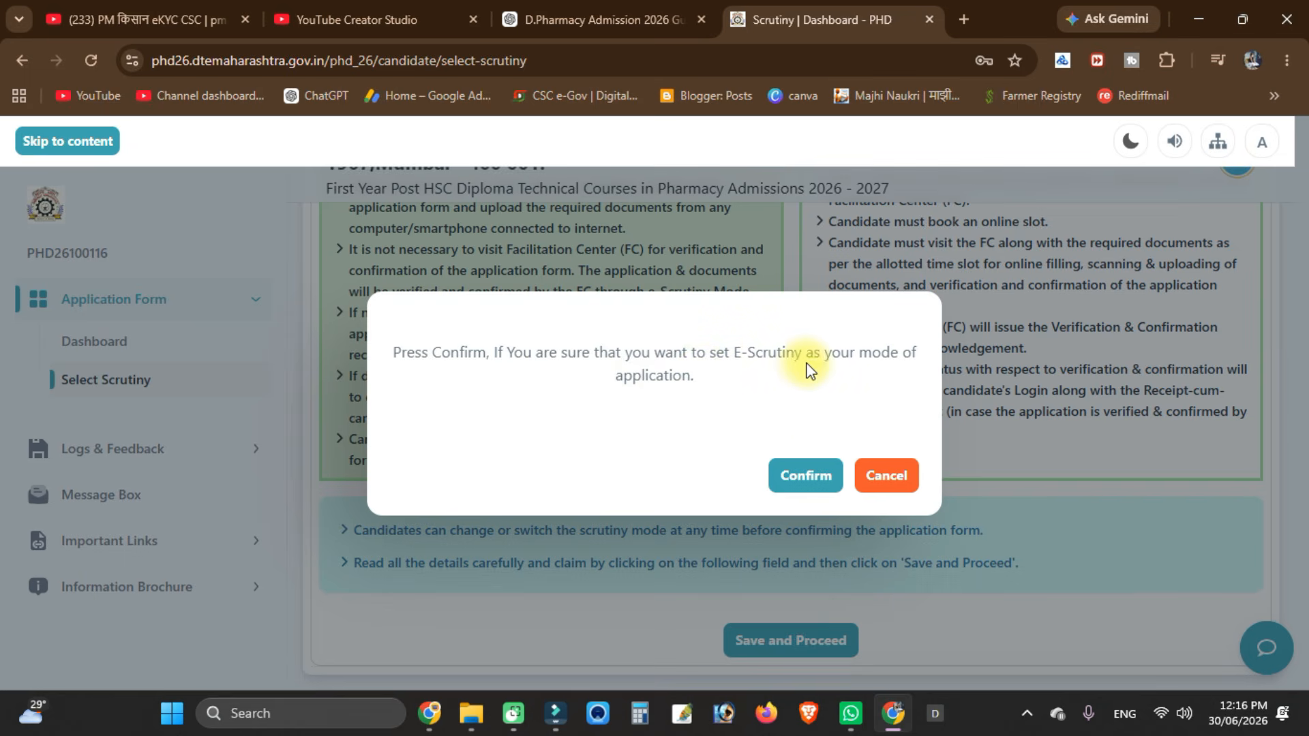
click(785, 480)
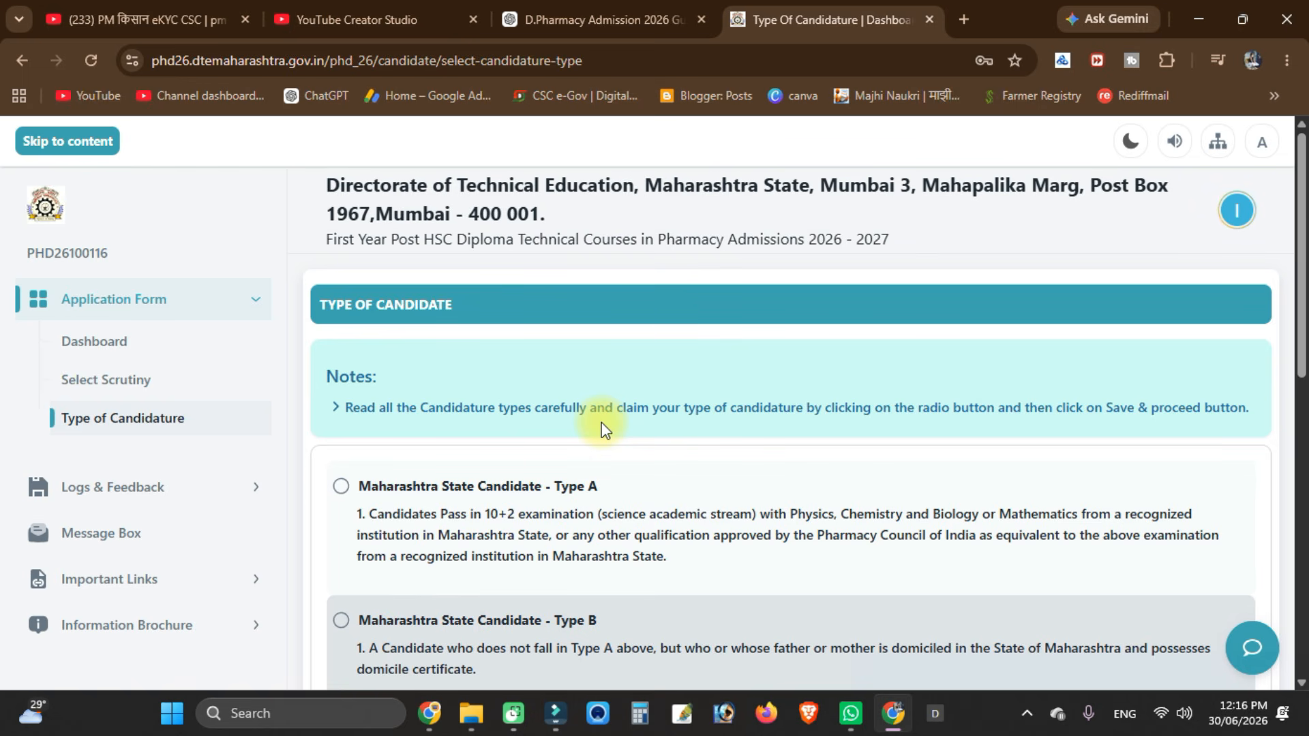
- Set the candidature type to Maharashtra State Candidate - Type A, then save and confirm it
click(343, 487)
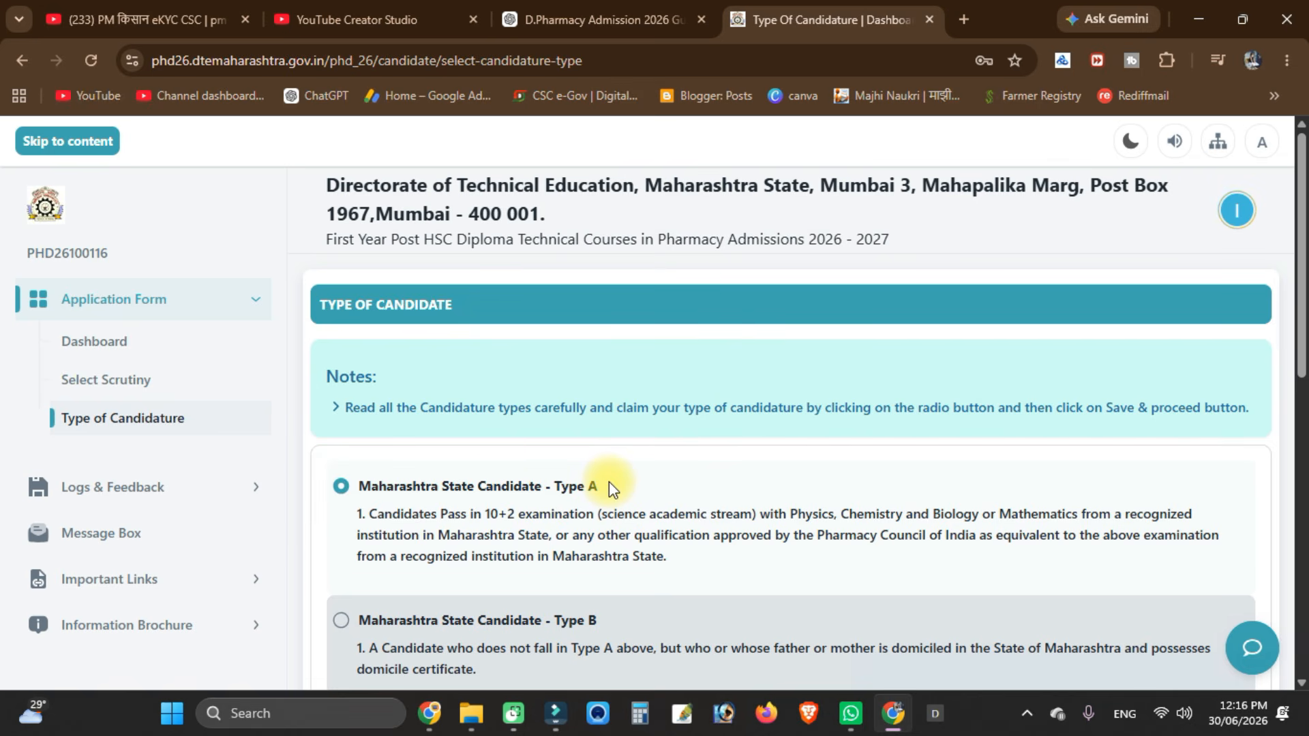
scroll(608, 481, down, 3)
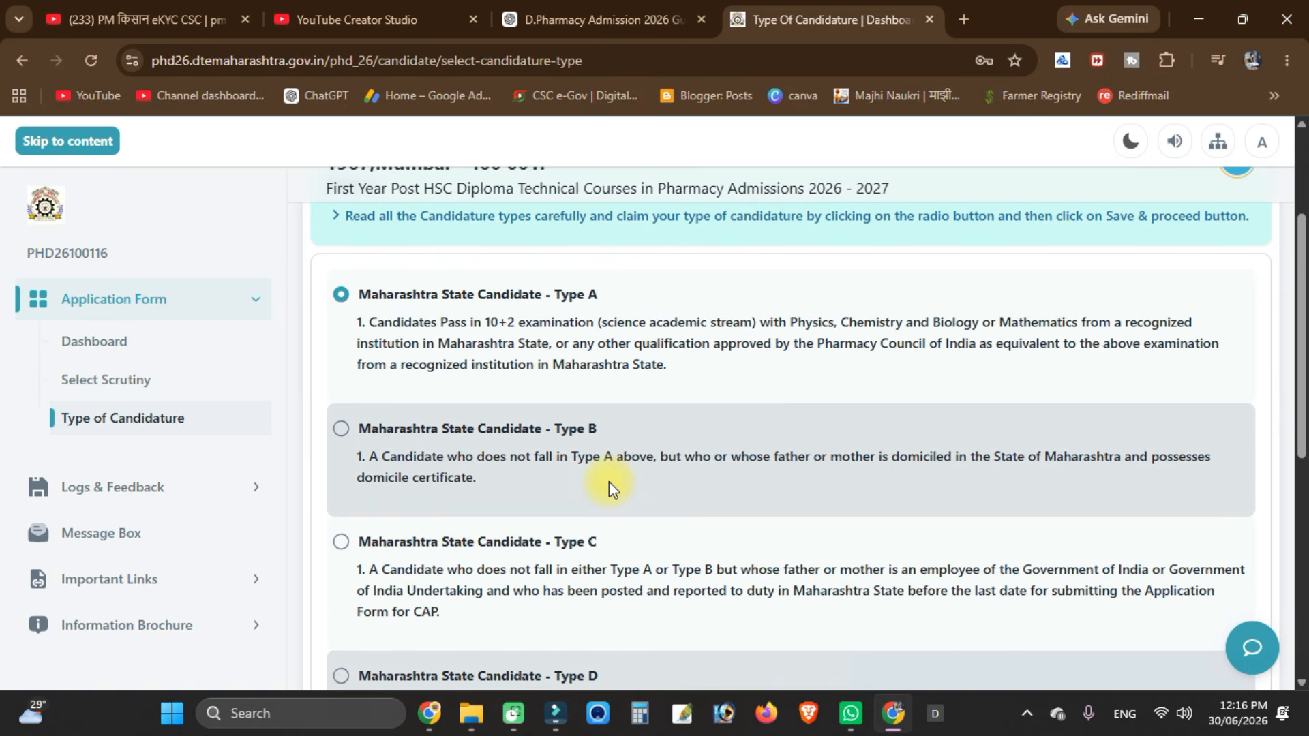
scroll(608, 481, down, 7)
scroll(606, 481, up, 3)
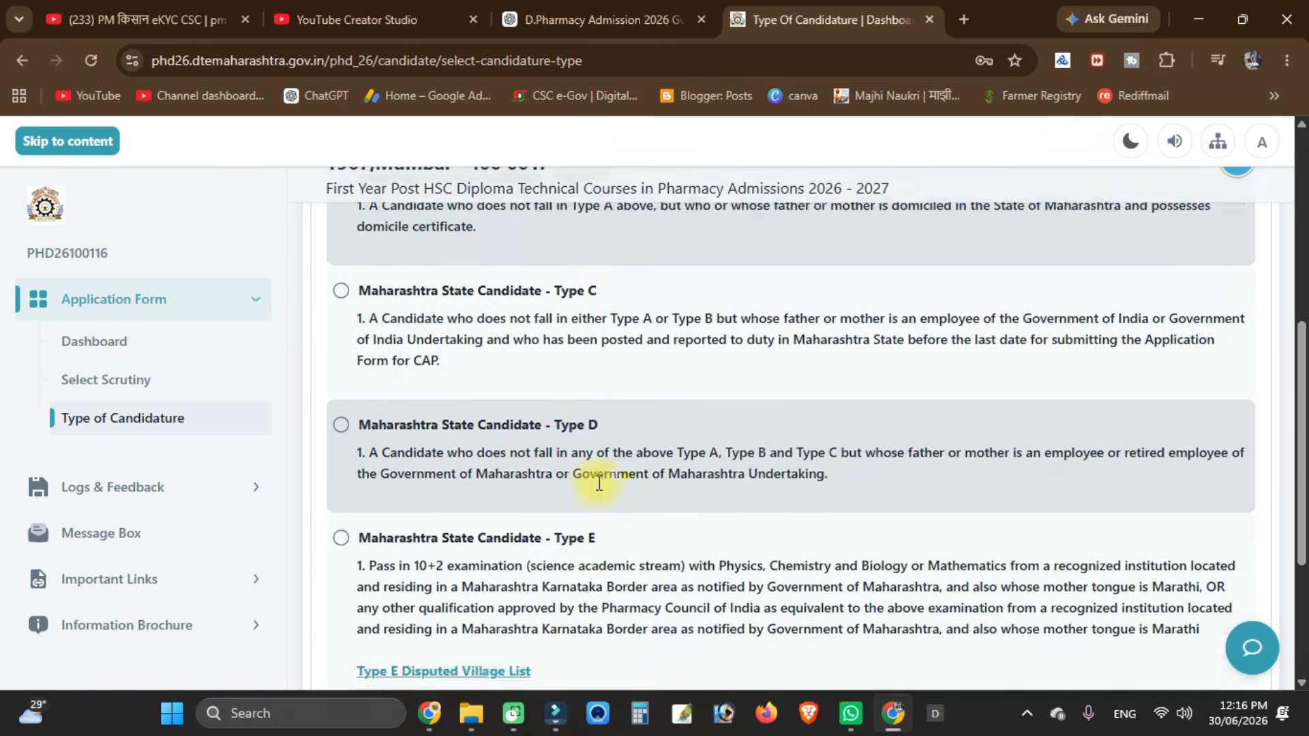
scroll(593, 483, up, 5)
scroll(443, 532, down, 1)
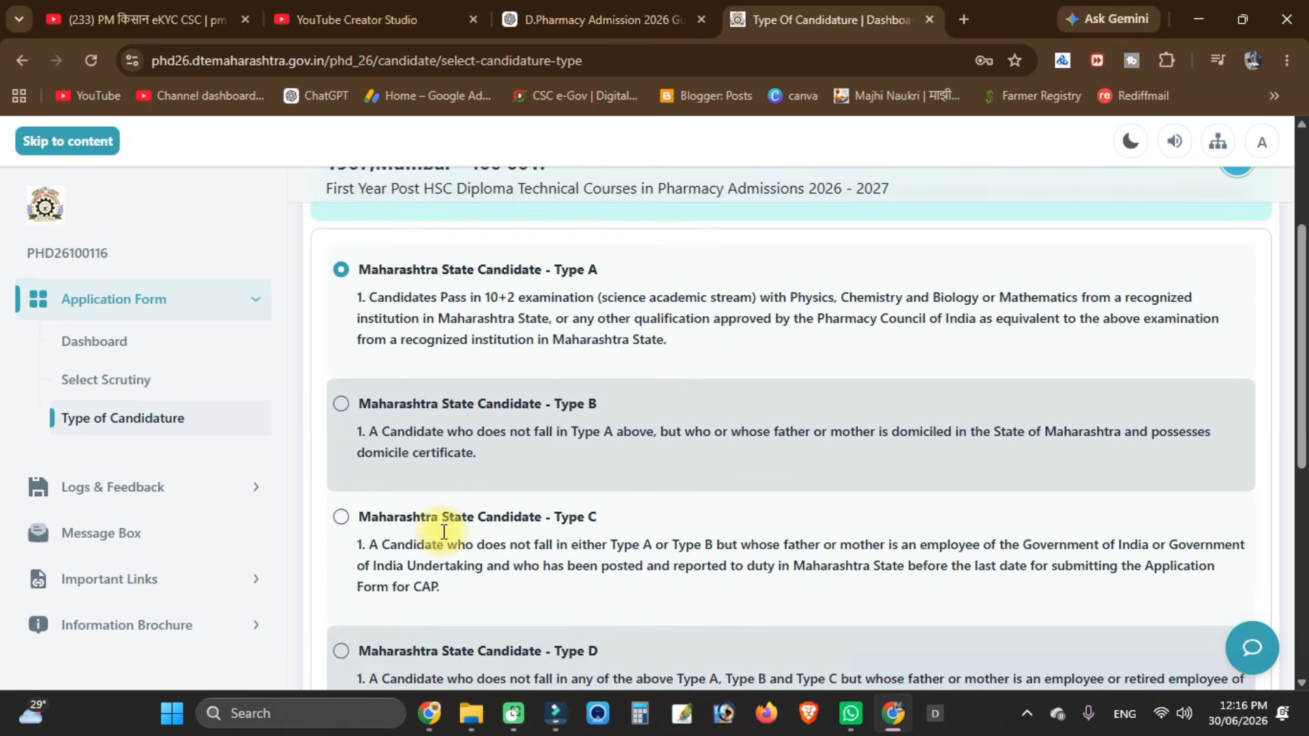
scroll(730, 345, down, 6)
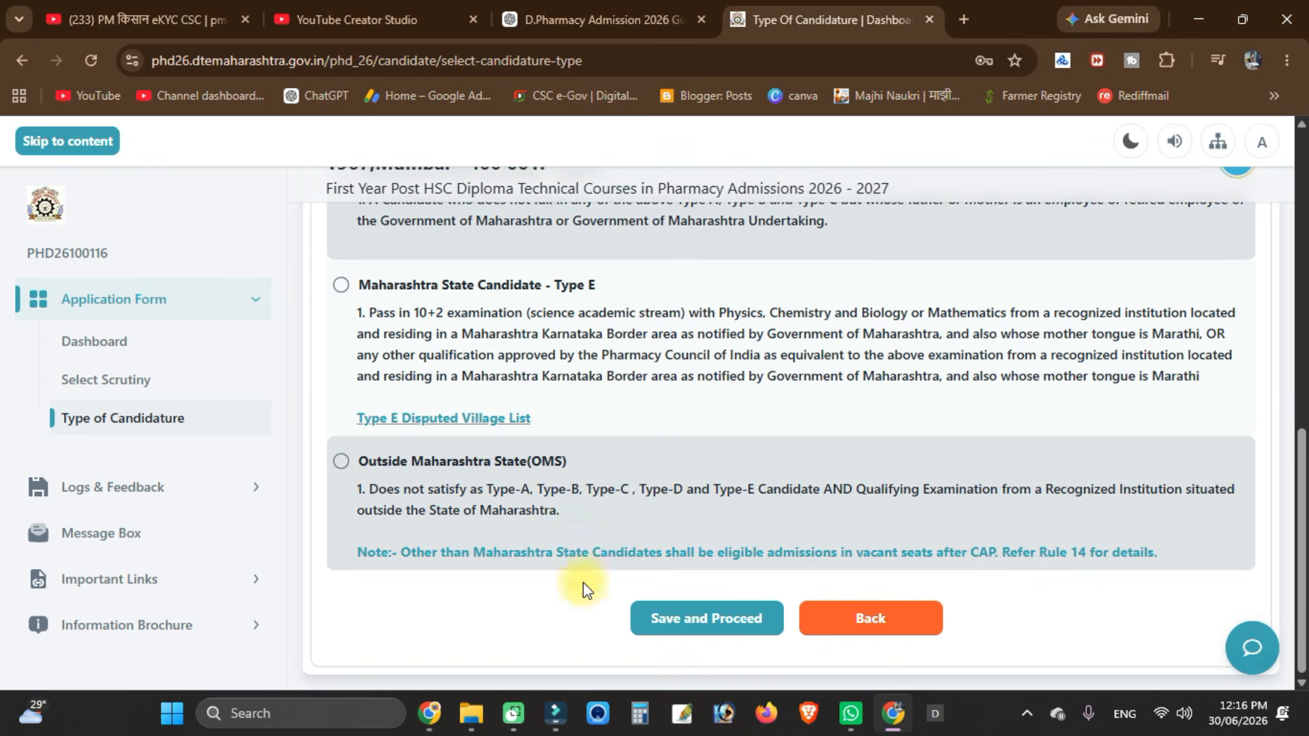
click(702, 627)
click(823, 484)
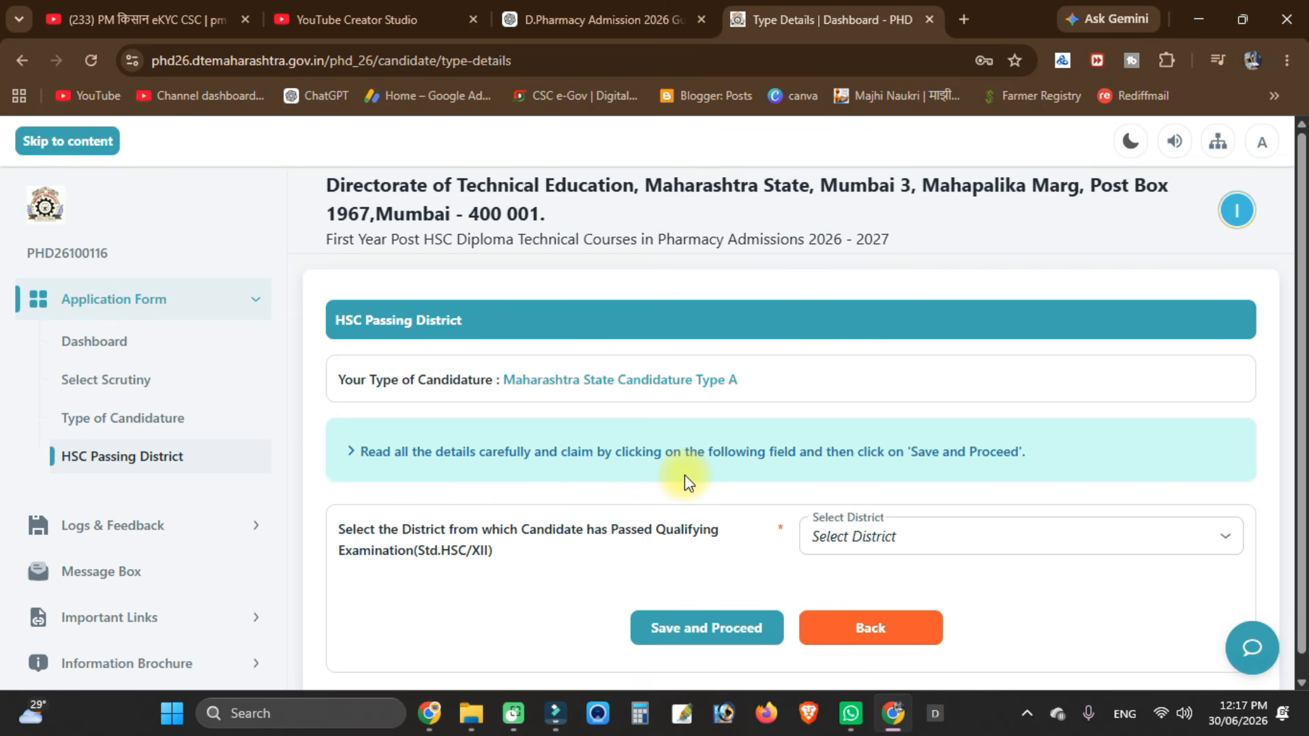
- Select Beed as the district where the candidate passed HSC/XII and save the page
scroll(668, 476, down, 1)
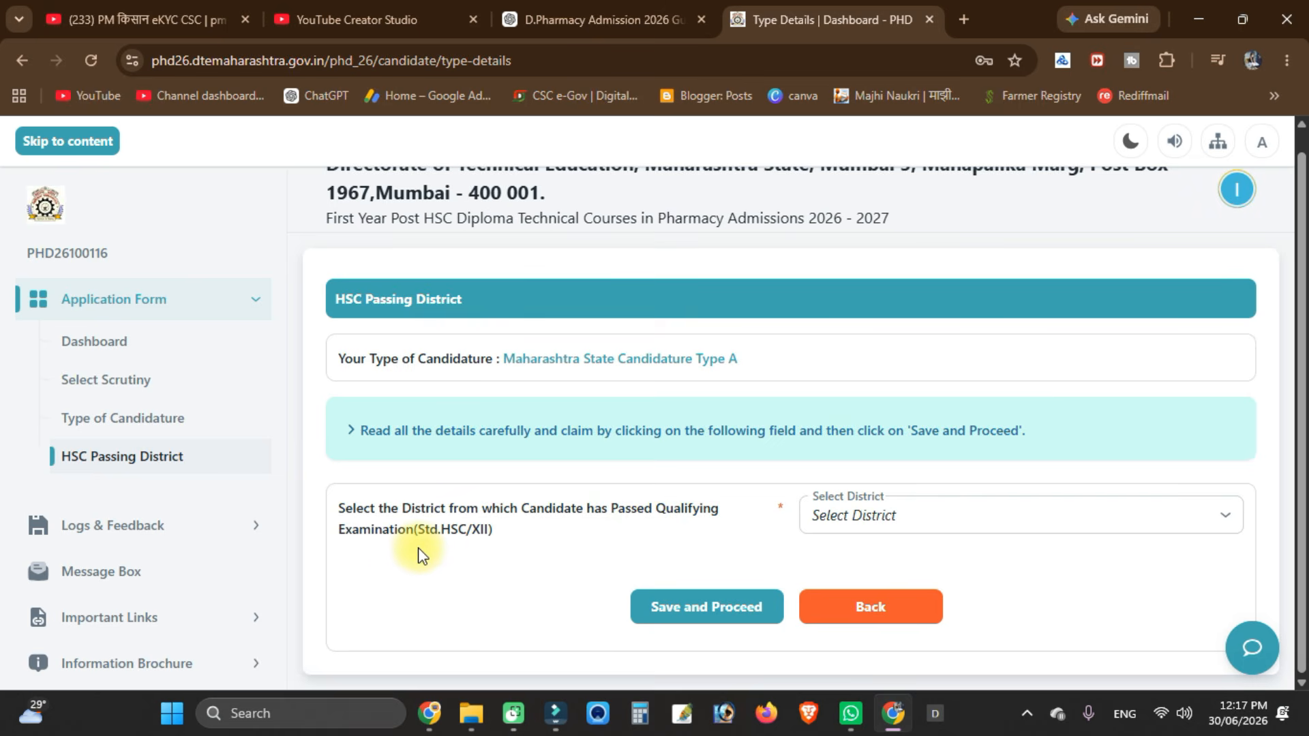
click(923, 540)
click(929, 372)
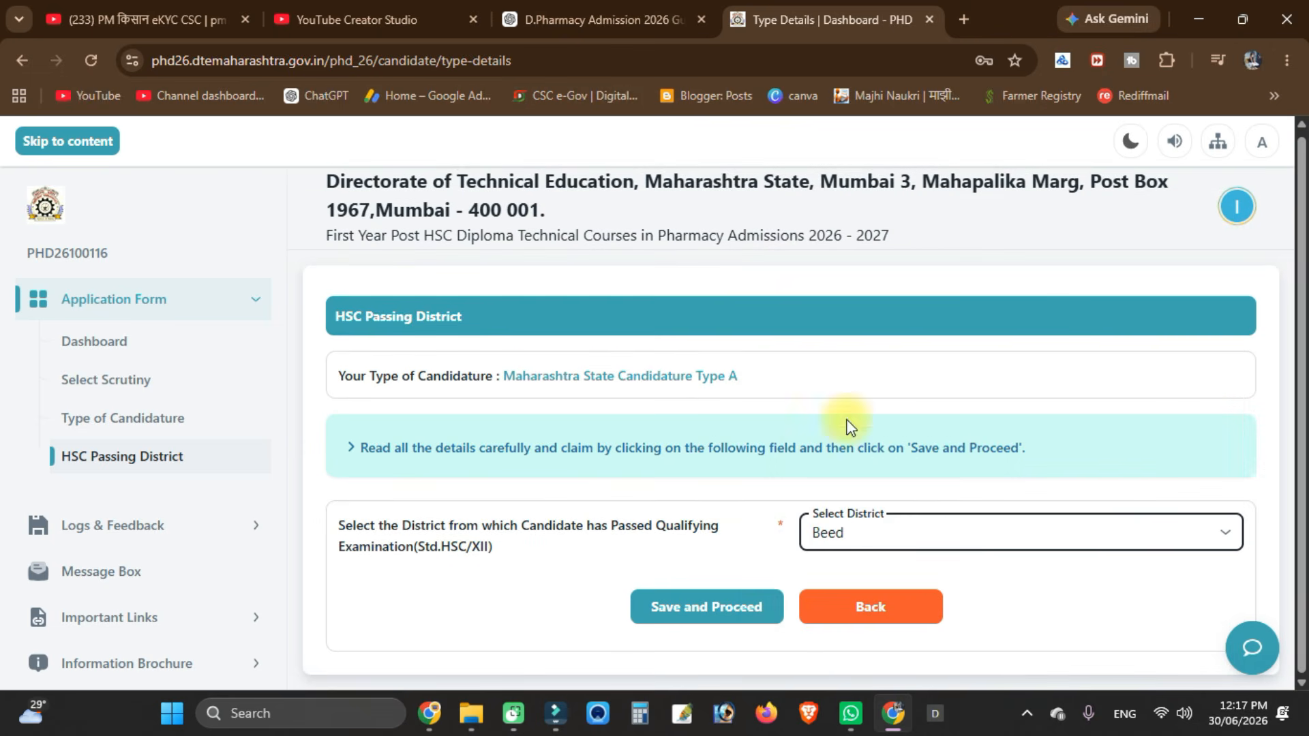
click(695, 612)
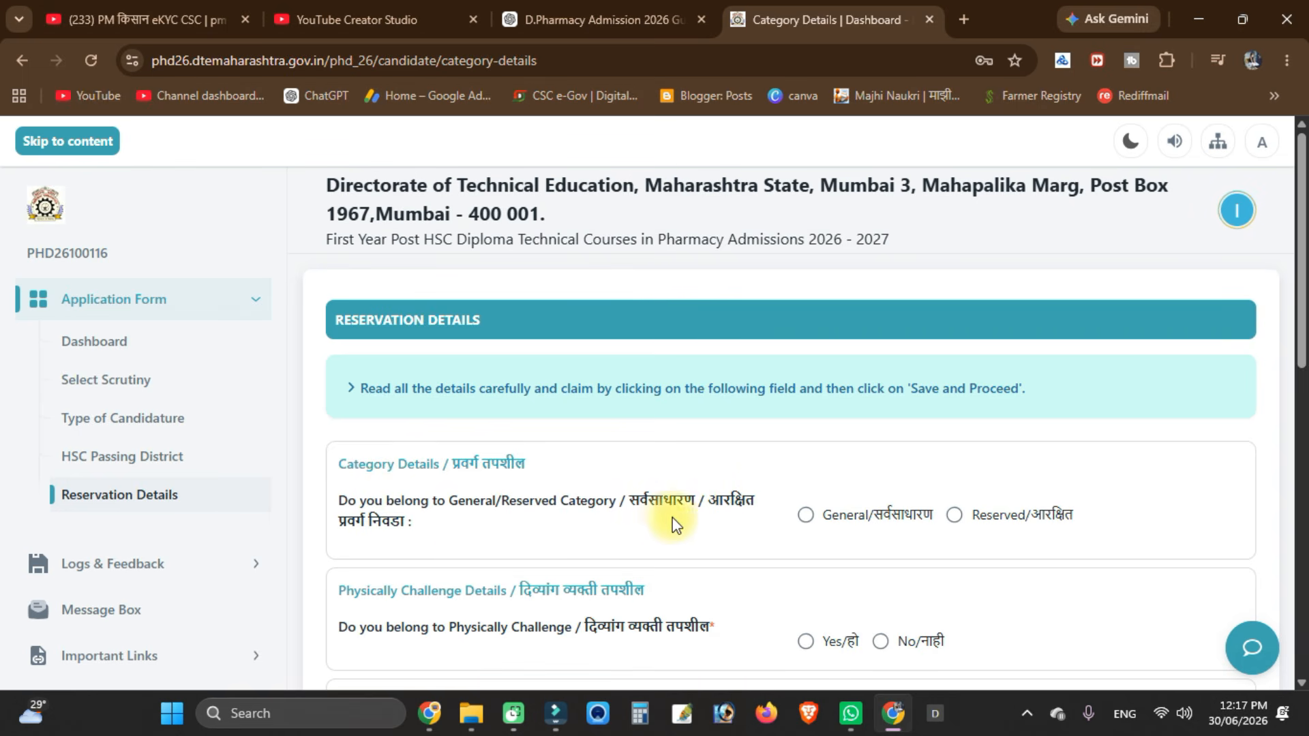
- Declare that the candidate belongs to a reserved category and choose NT 1 (NT-B)
click(808, 517)
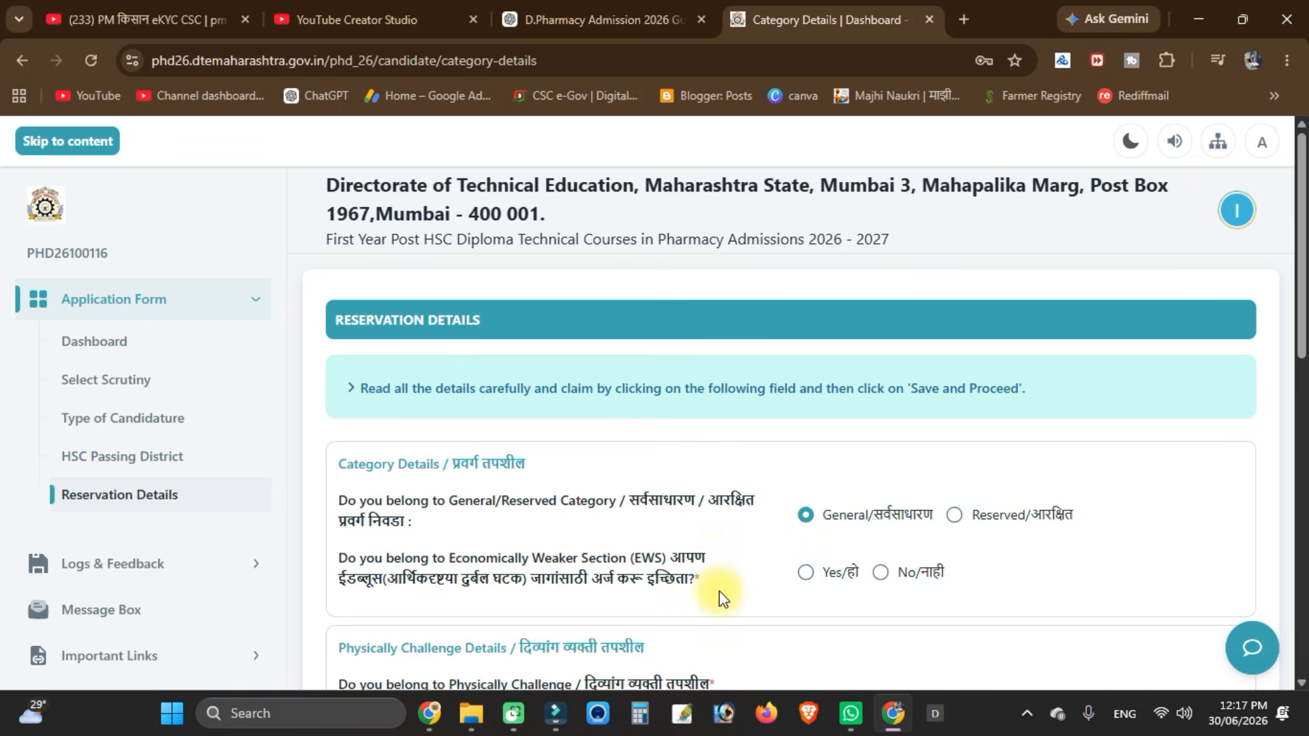
click(954, 516)
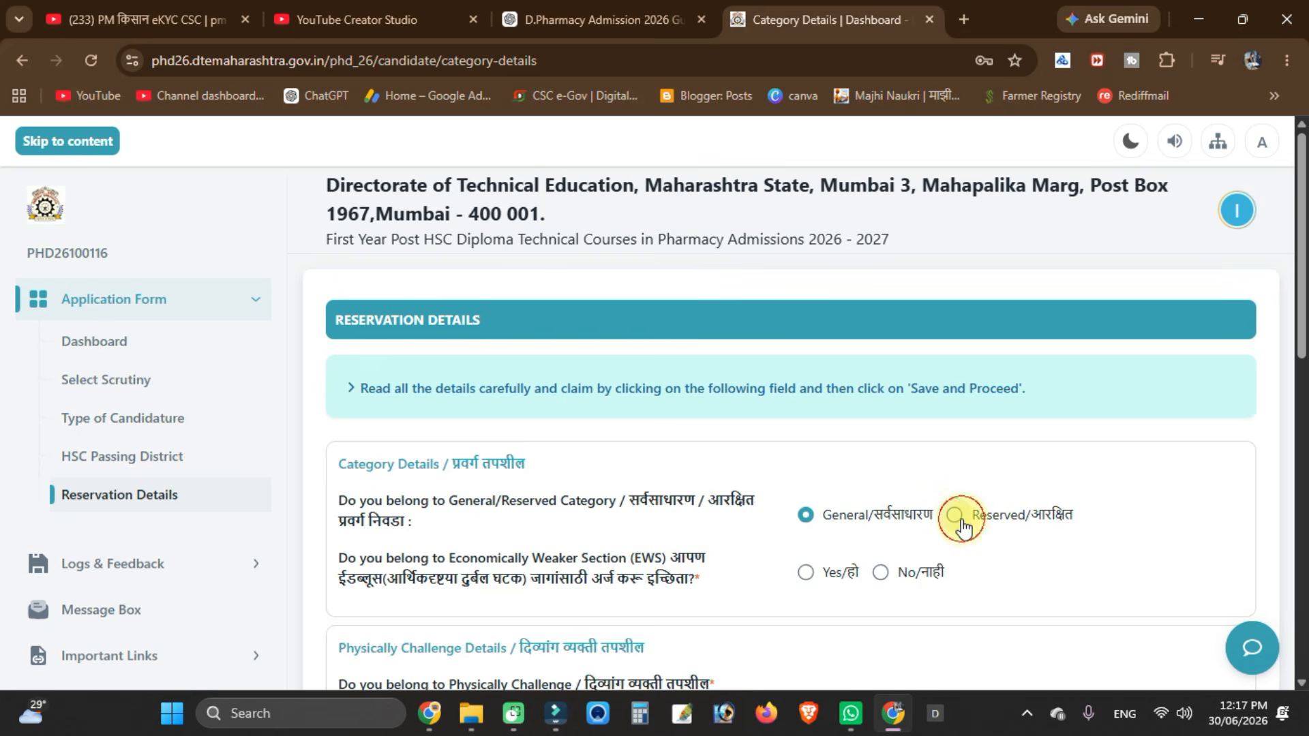
scroll(965, 518, down, 1)
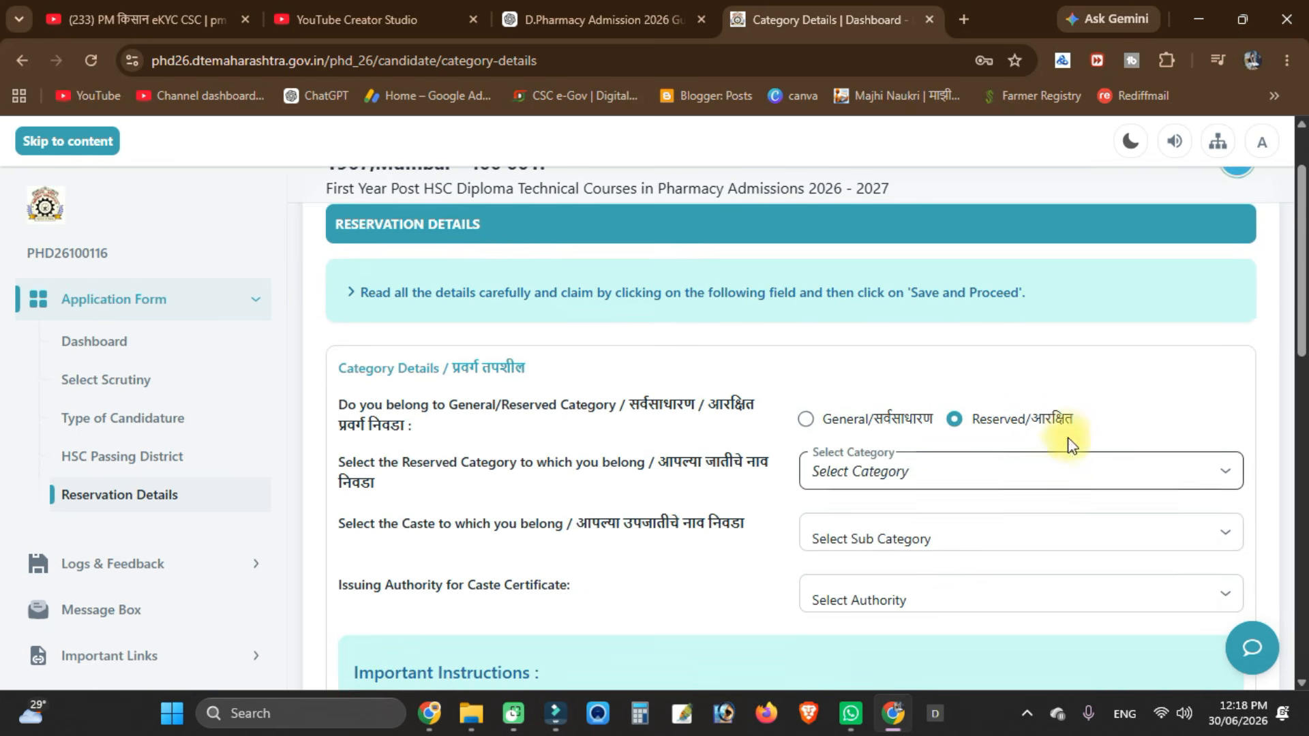
scroll(963, 459, down, 1)
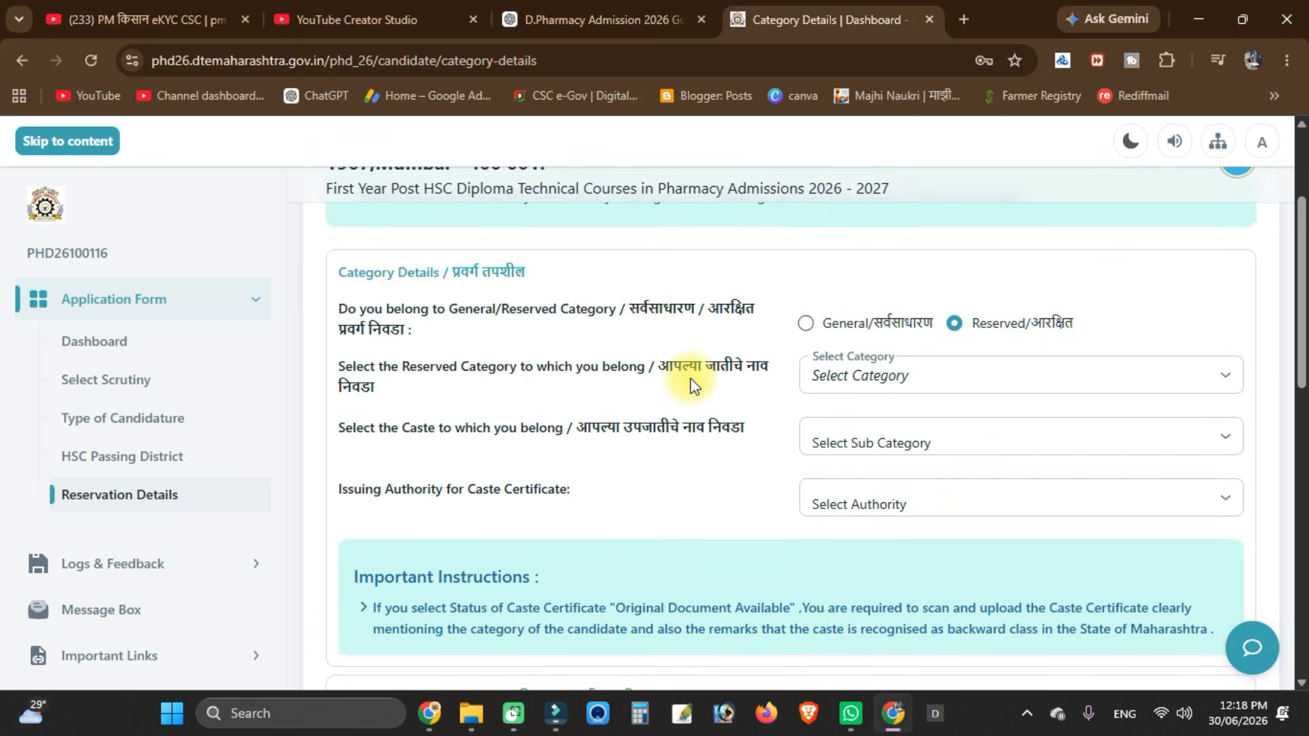
click(892, 375)
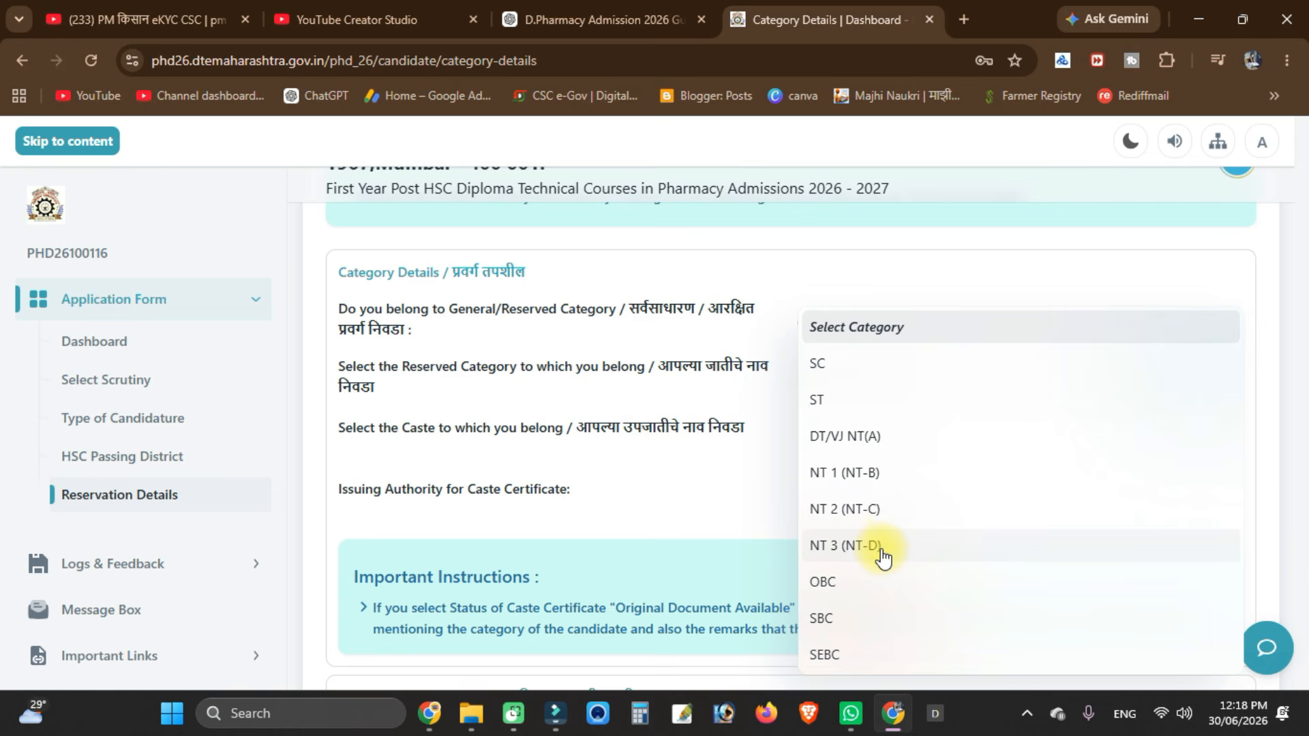
click(888, 480)
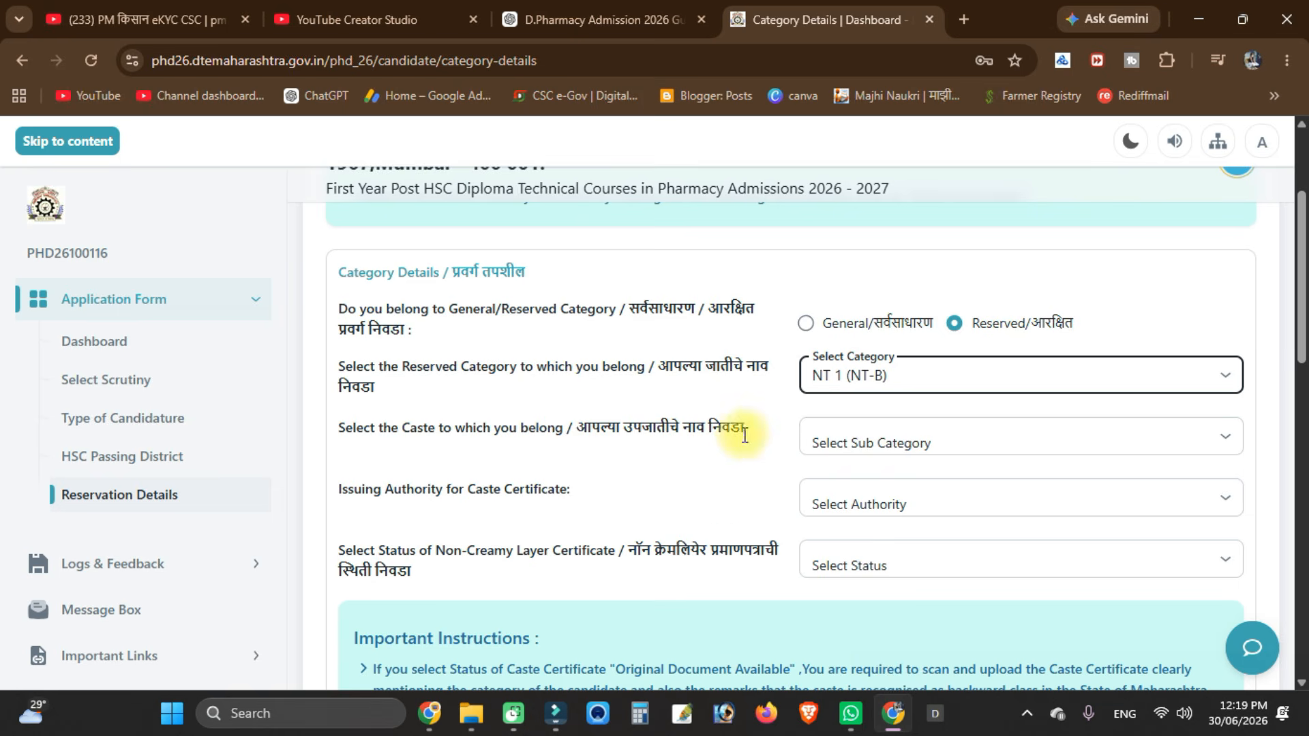
- Choose the candidate's caste from the NT 1 (NT-B) sub-categories
click(876, 449)
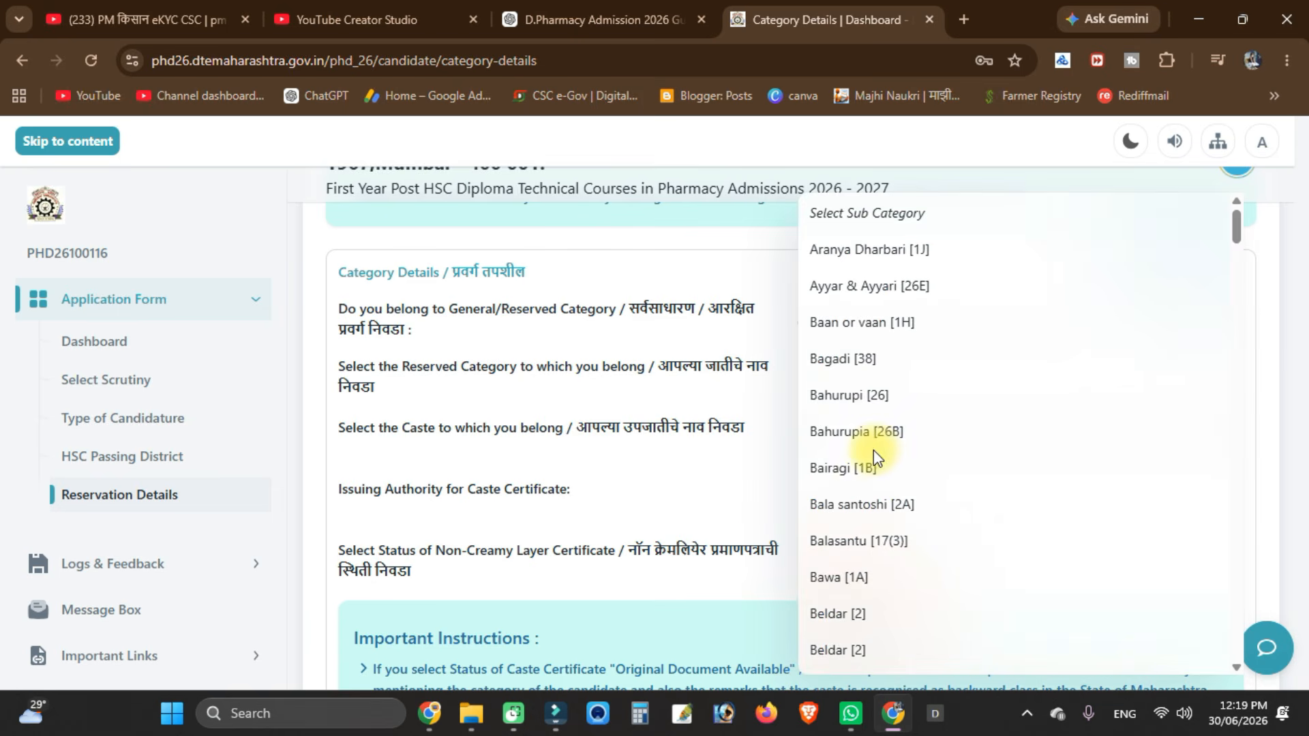
scroll(870, 451, down, 10)
key(Down)
key(Down)
key(Down)
key(Down)
key(Down)
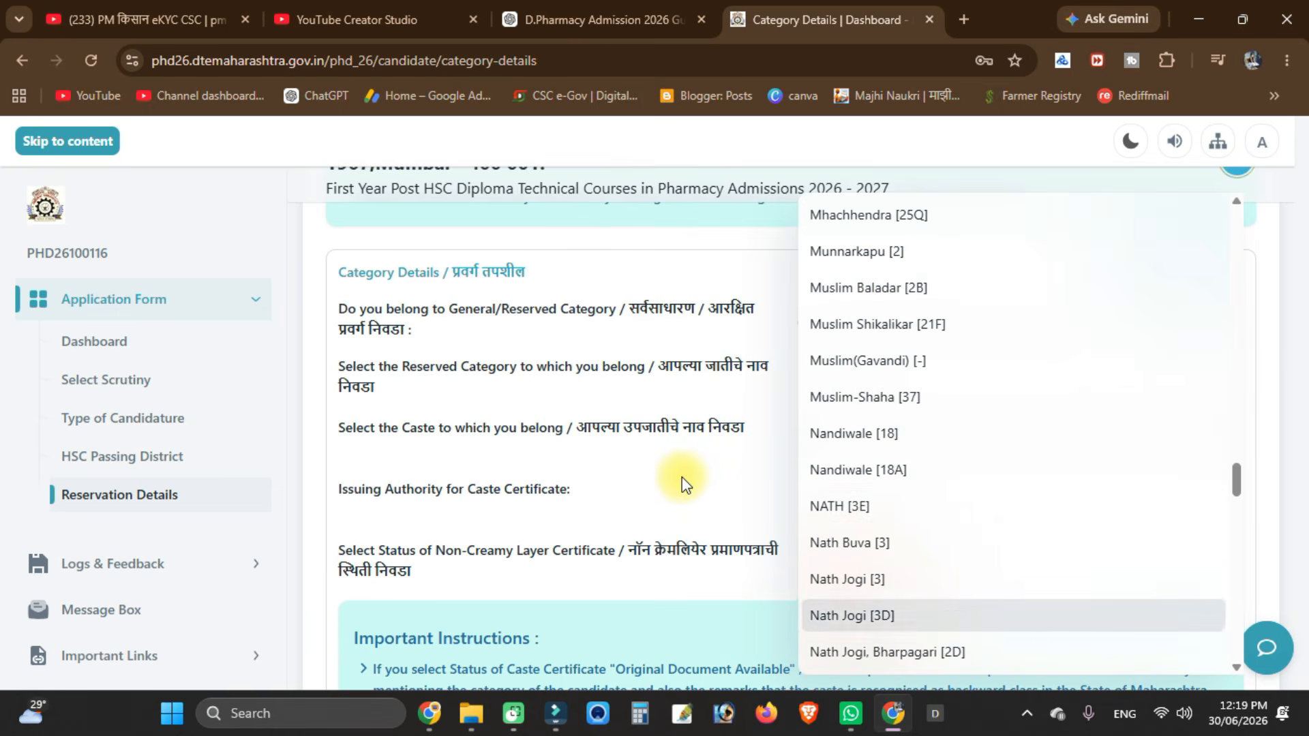
click(871, 617)
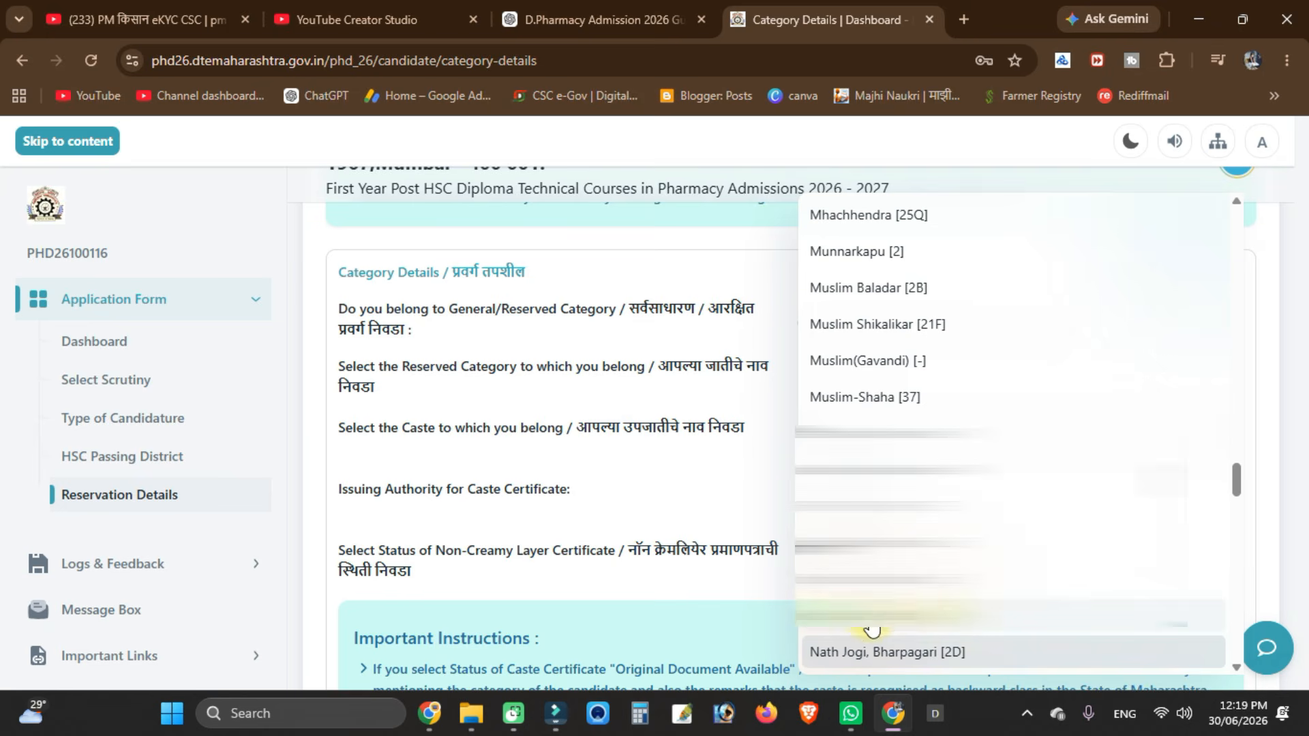
click(666, 483)
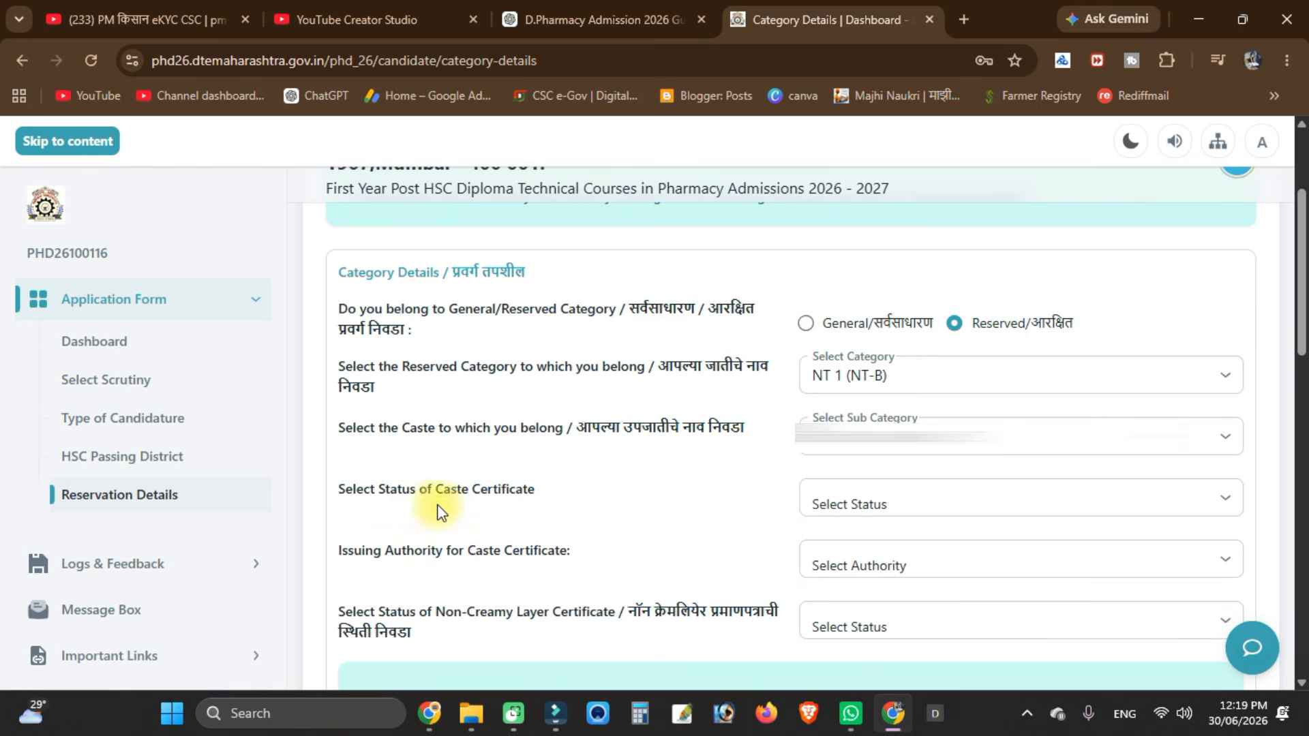
- Set the caste certificate status to Original Document Available and its issuing authority to Sub-Divisional Officer
click(909, 498)
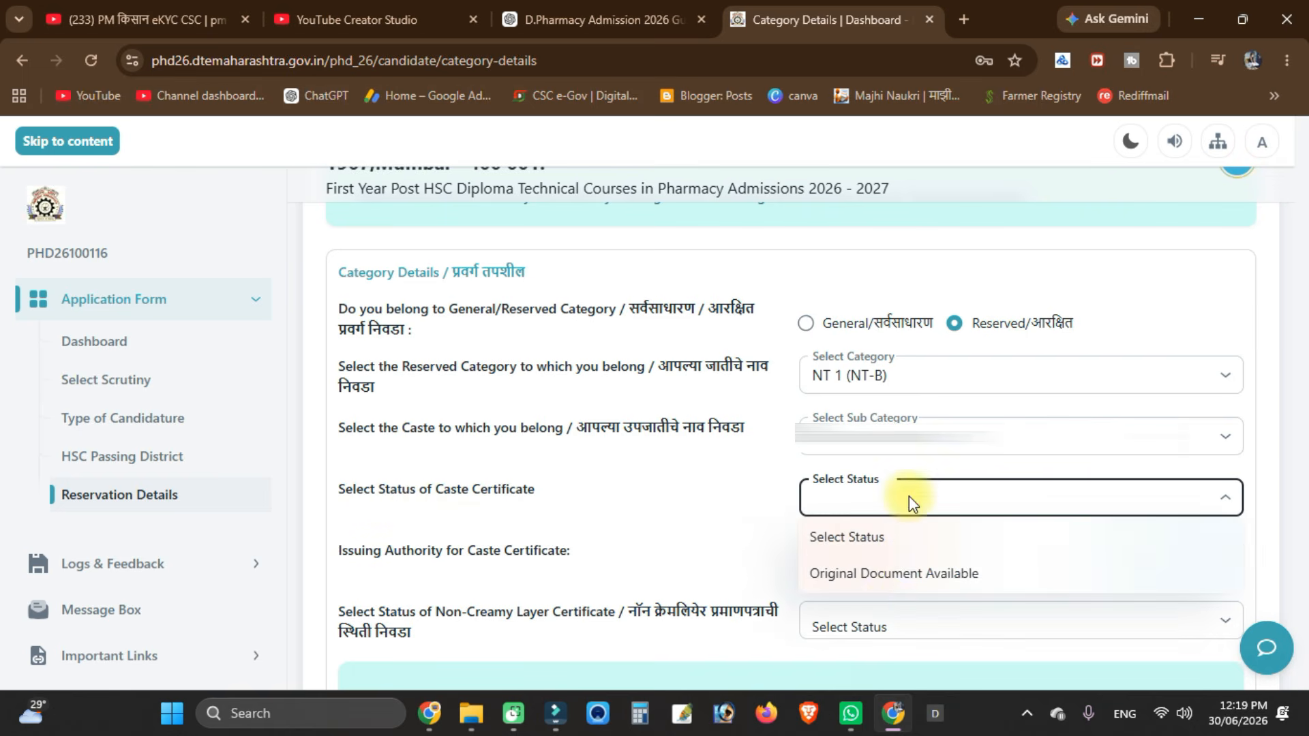
click(916, 576)
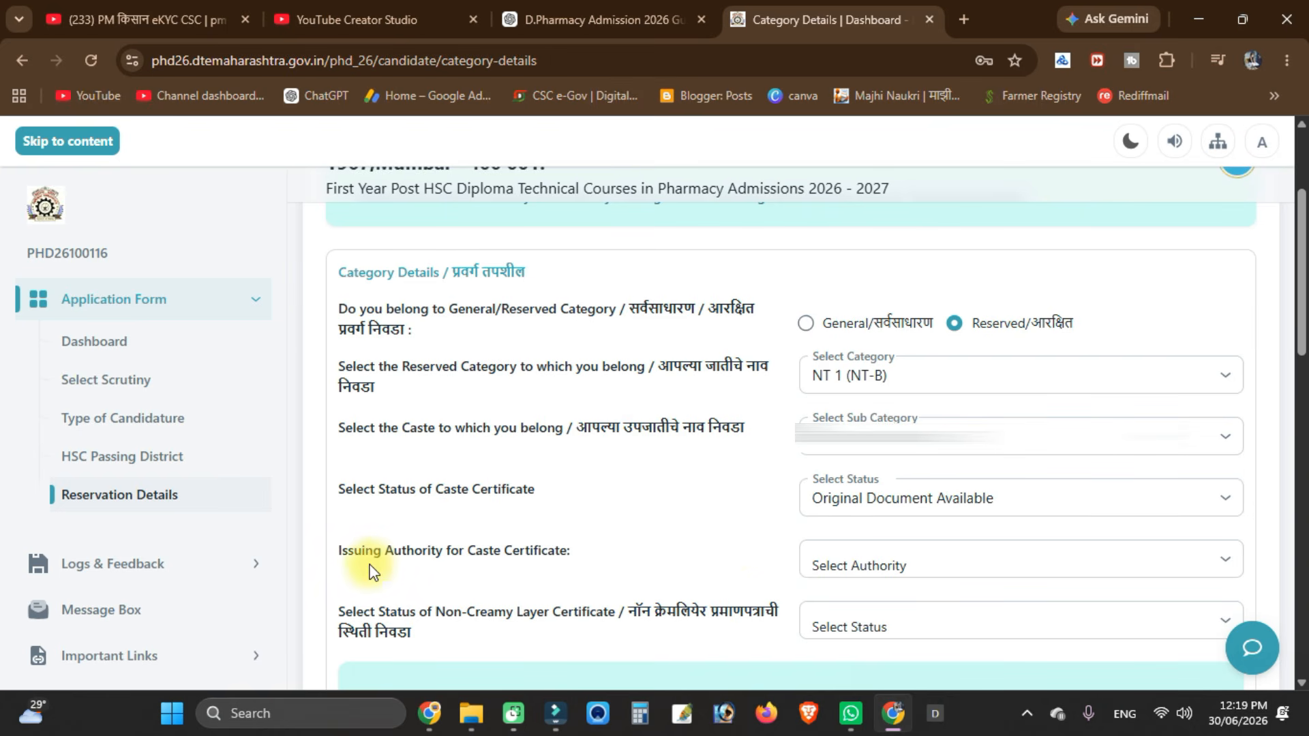
click(875, 571)
click(837, 619)
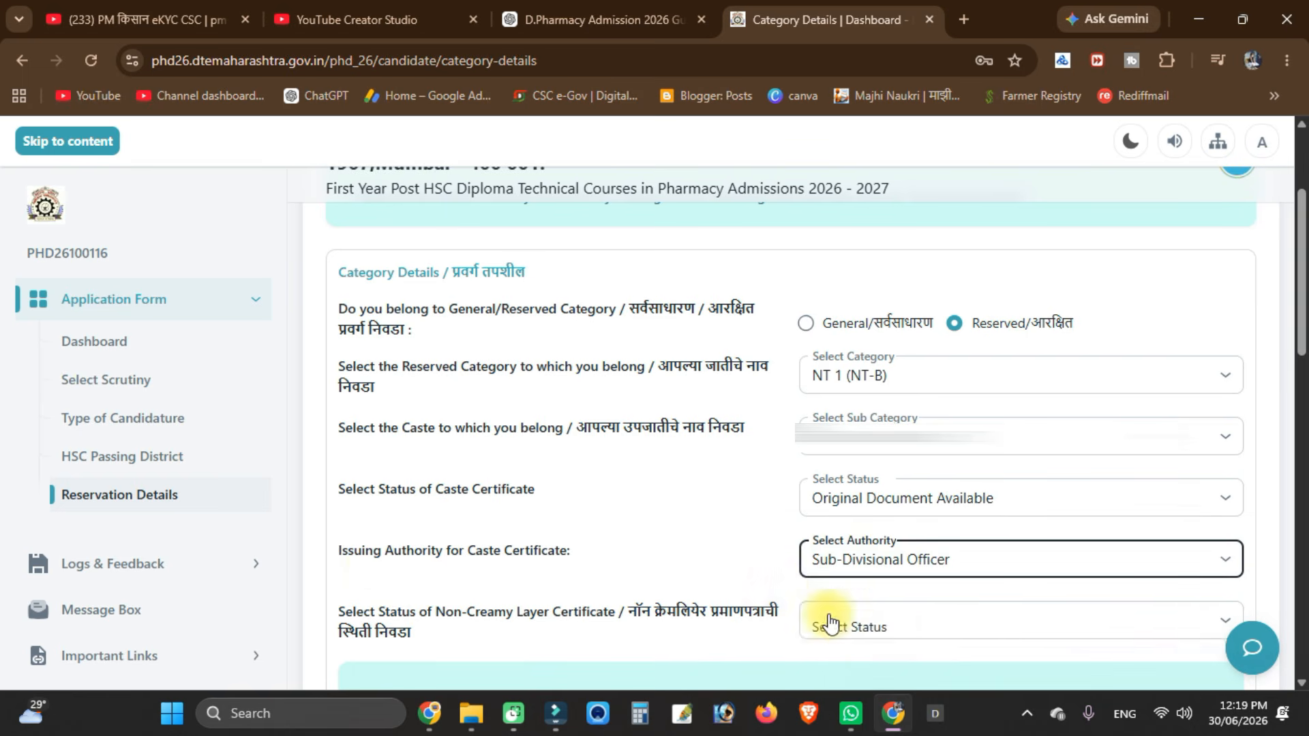
click(674, 504)
- Set the Non-Creamy Layer Certificate status to Original Document Available and check the reserved category choices
scroll(668, 511, down, 1)
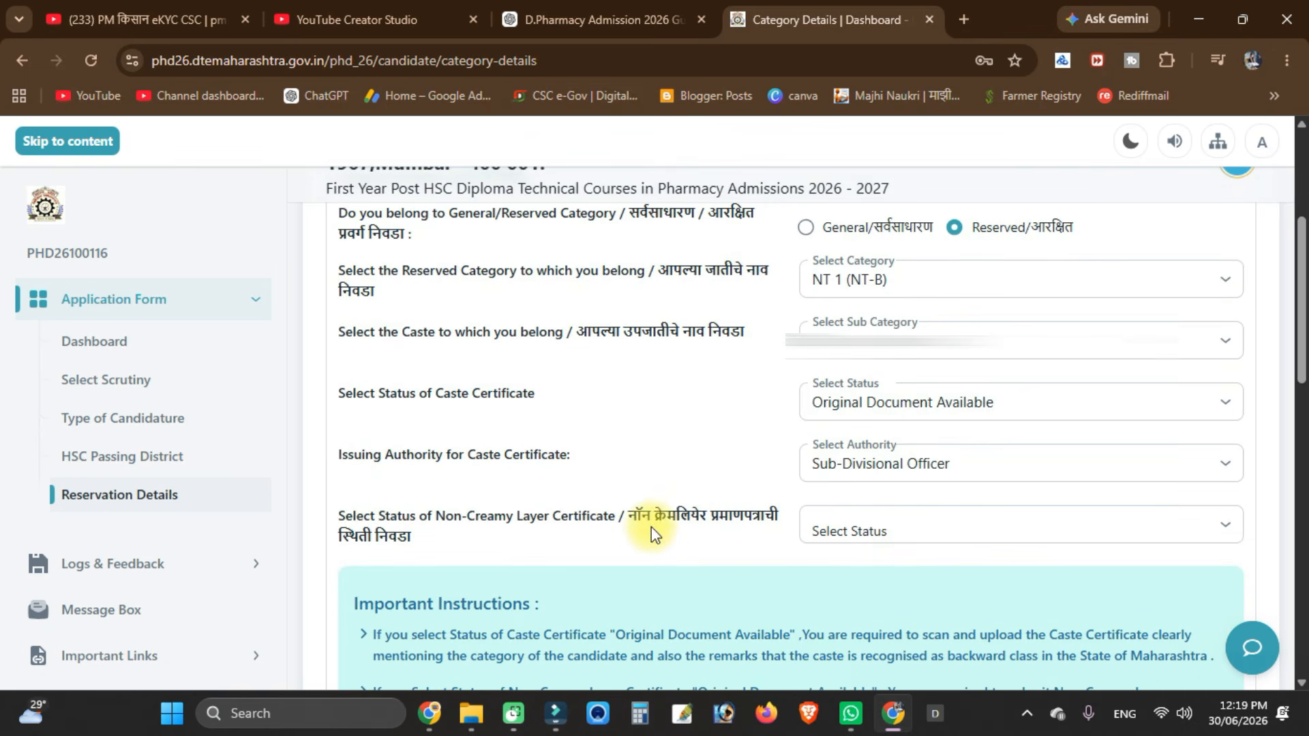
click(847, 530)
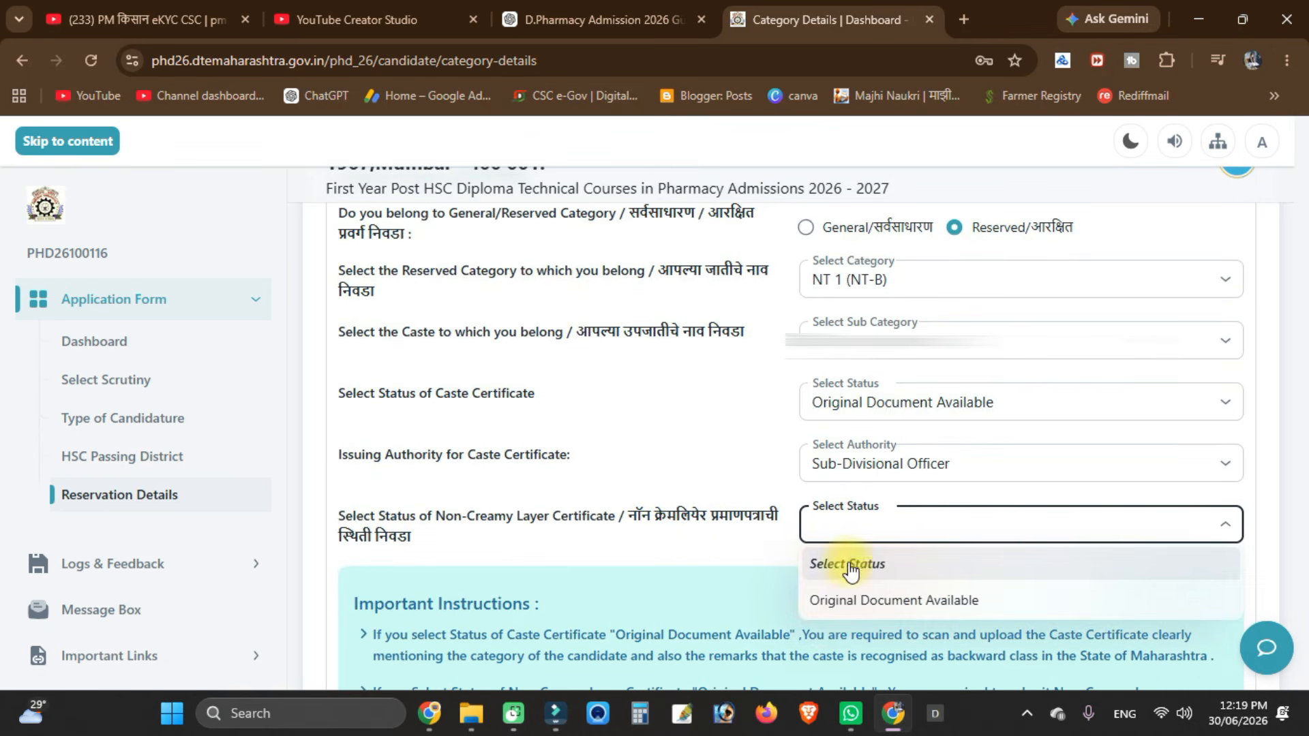
click(850, 598)
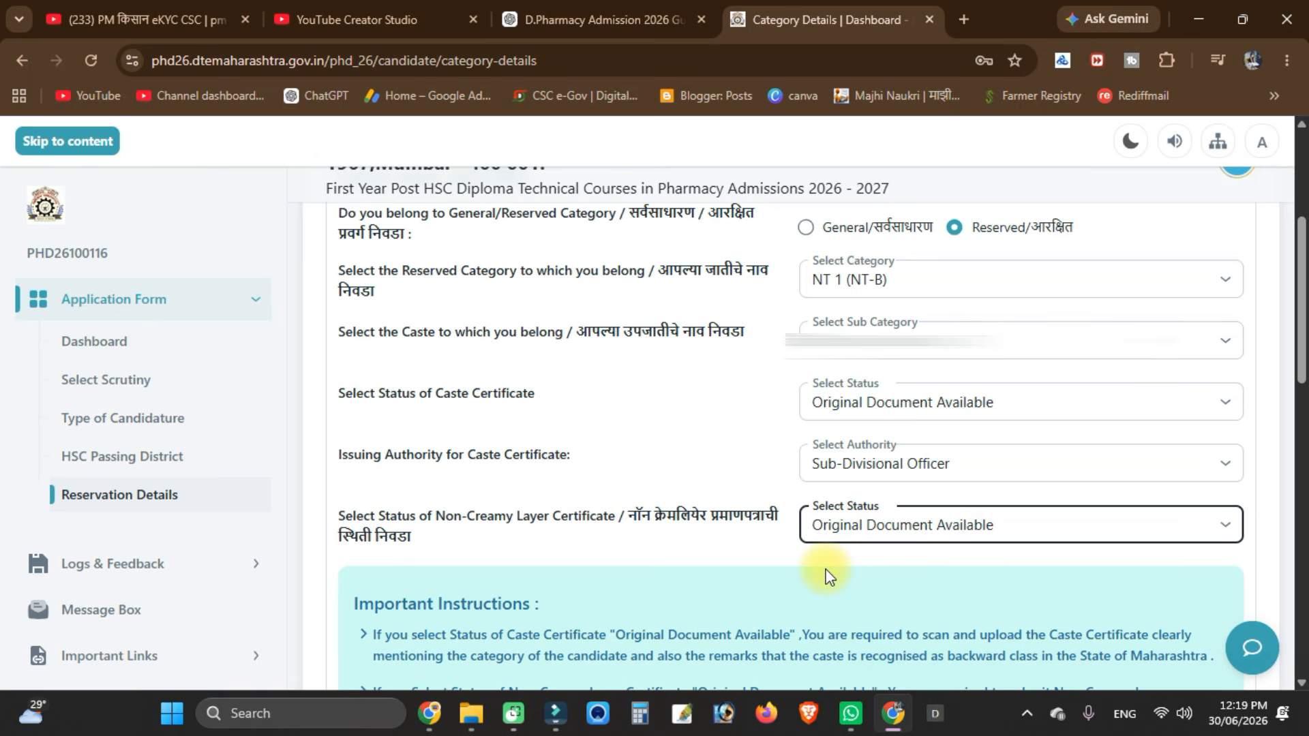
click(988, 289)
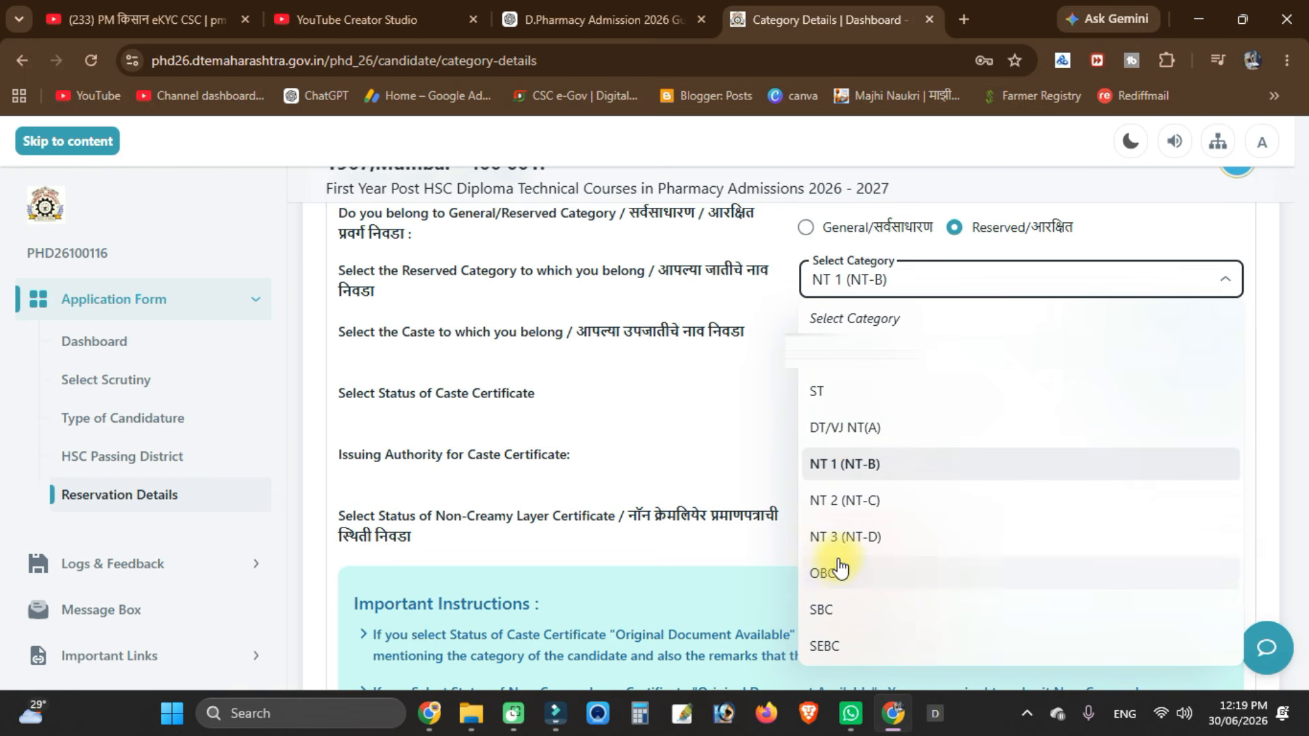
click(717, 409)
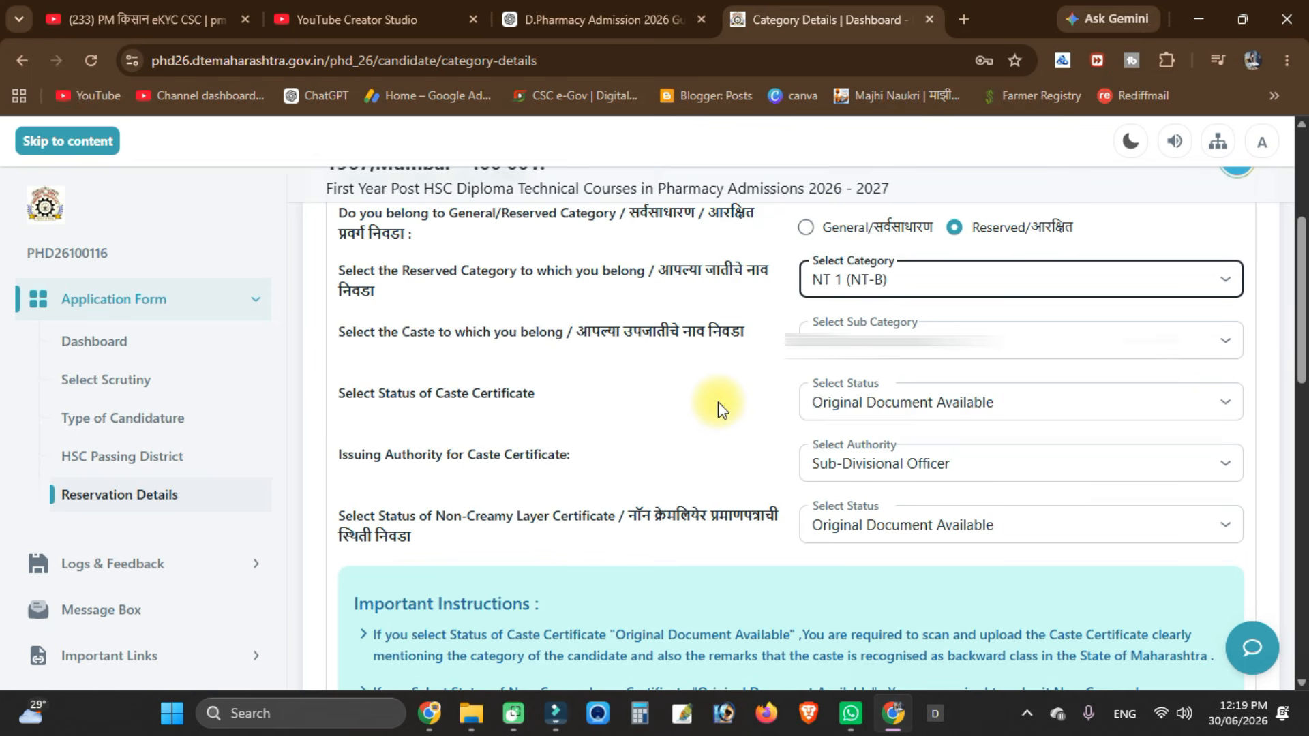
- Answer No to the question whether the candidate is physically challenged
scroll(718, 403, down, 3)
scroll(812, 320, down, 4)
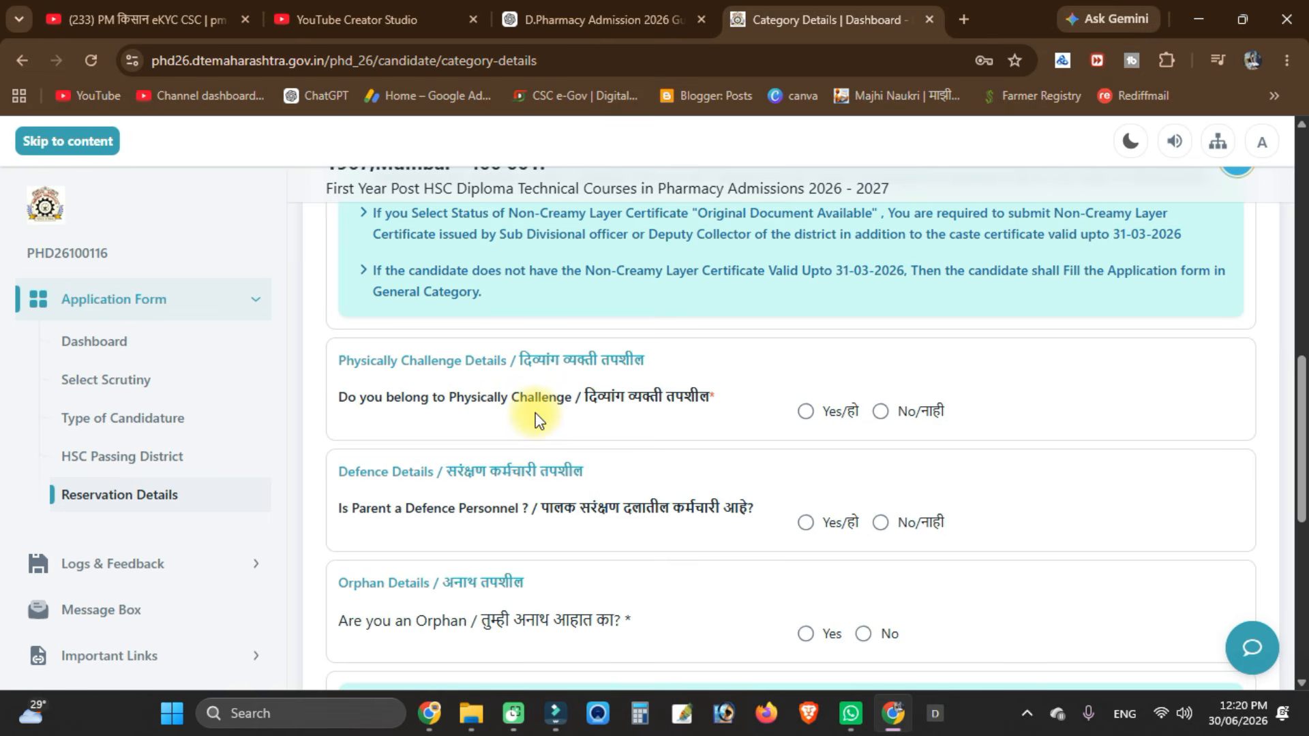
click(805, 413)
click(886, 417)
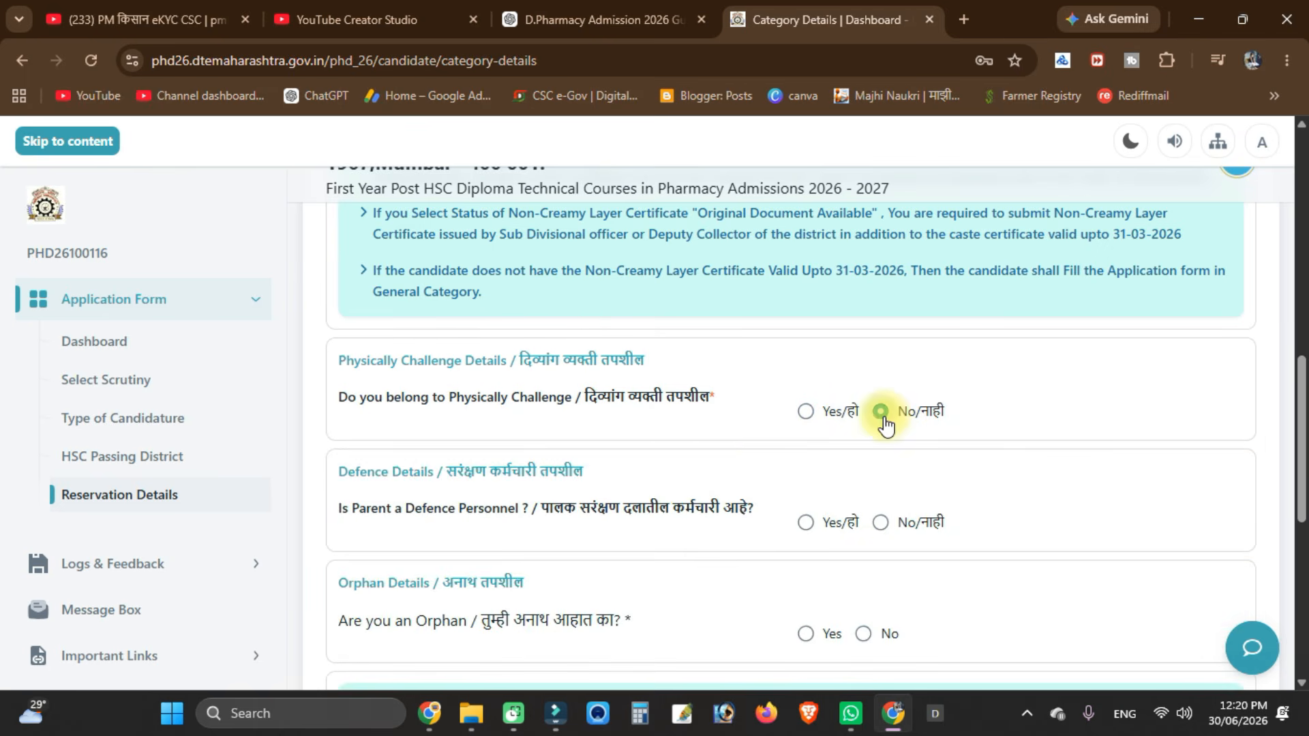
scroll(693, 440, down, 1)
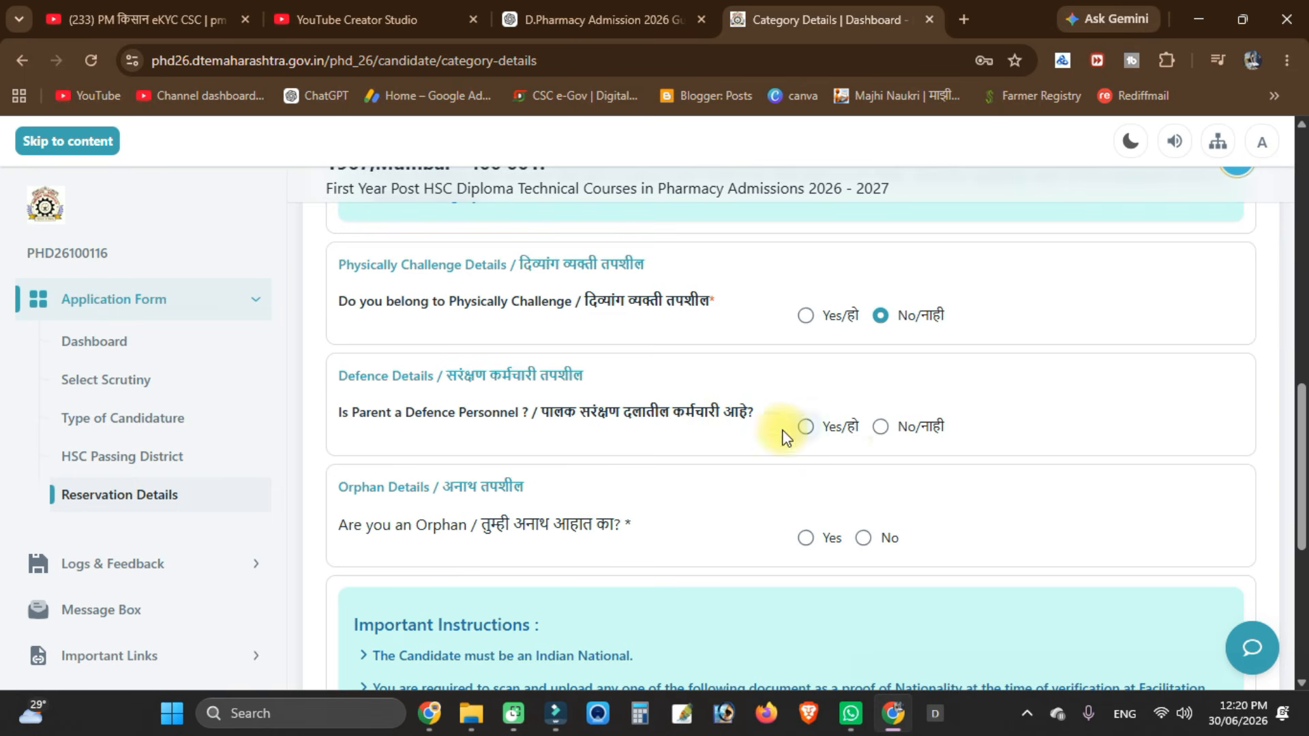
- Answer No to both the question about a parent in defence service and the question about being an orphan
click(880, 426)
scroll(768, 459, down, 1)
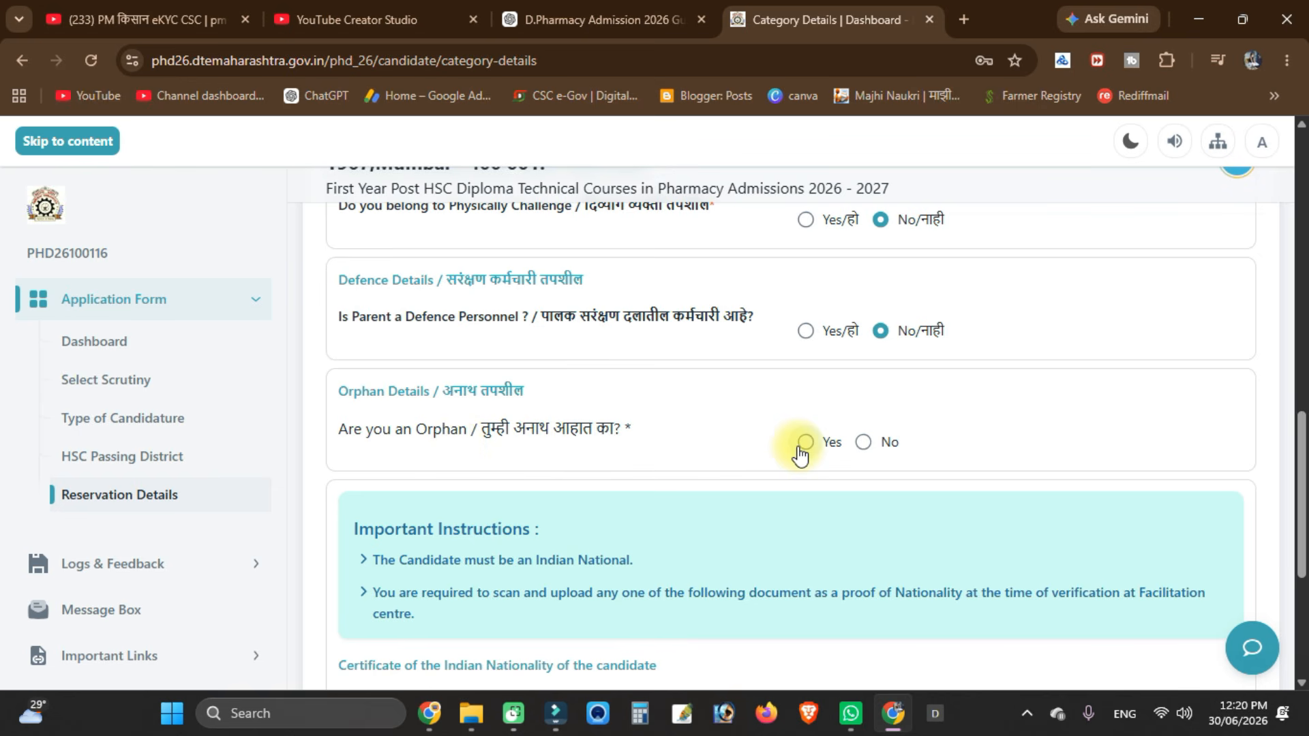
click(865, 442)
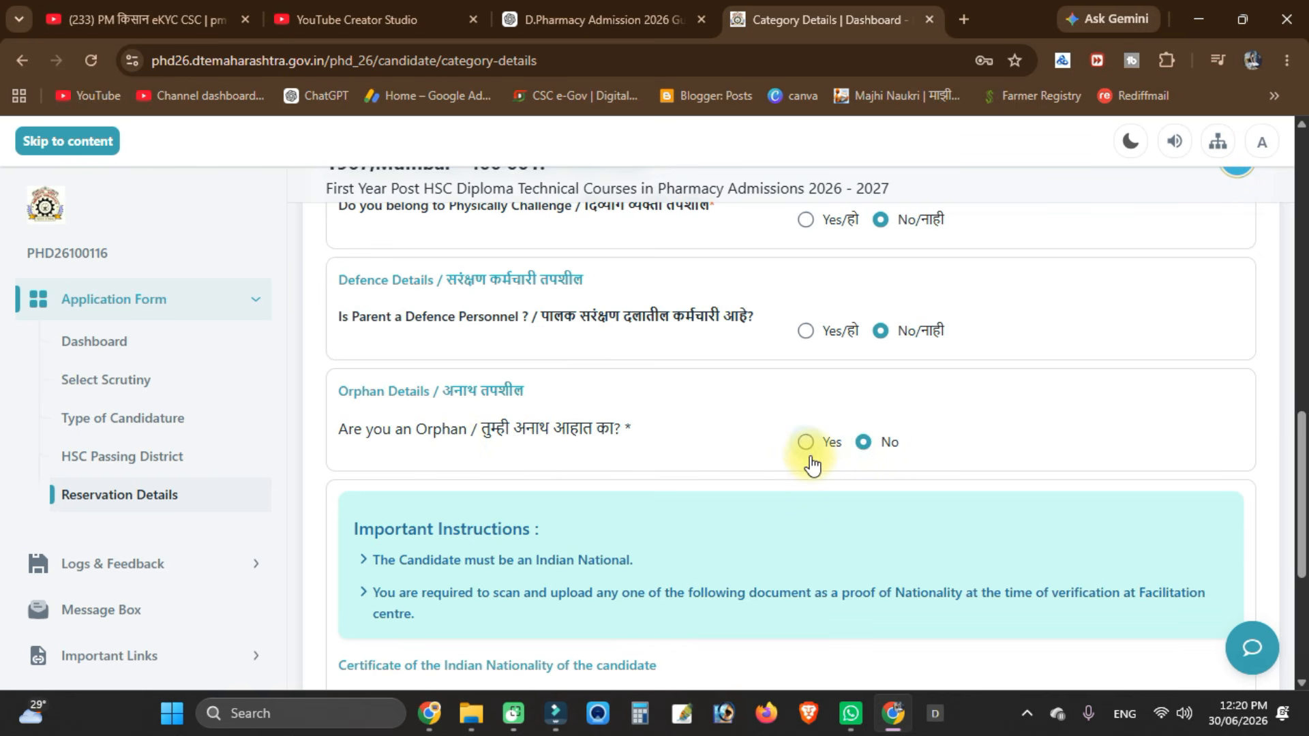
scroll(811, 466, down, 1)
scroll(622, 349, up, 2)
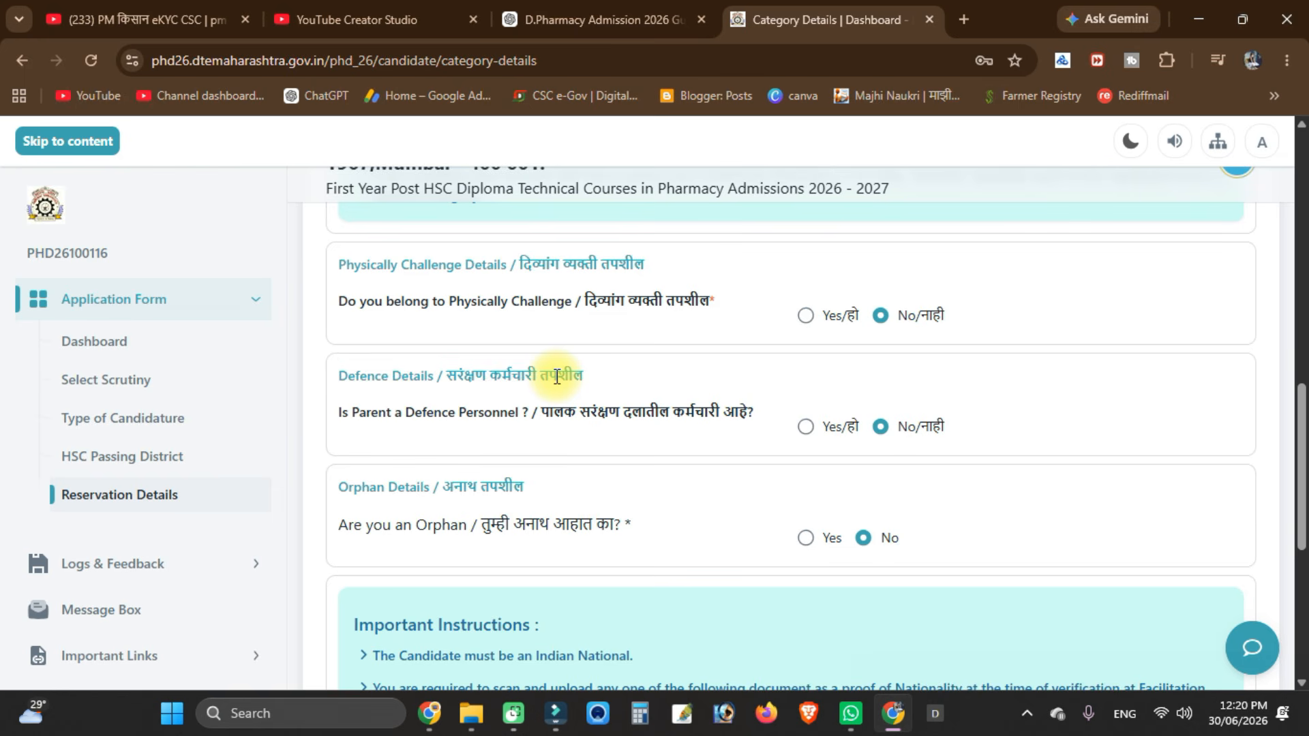
- Choose the Certificate of the Indian Nationality as the candidate's nationality proof and save the reservation details
scroll(556, 380, down, 4)
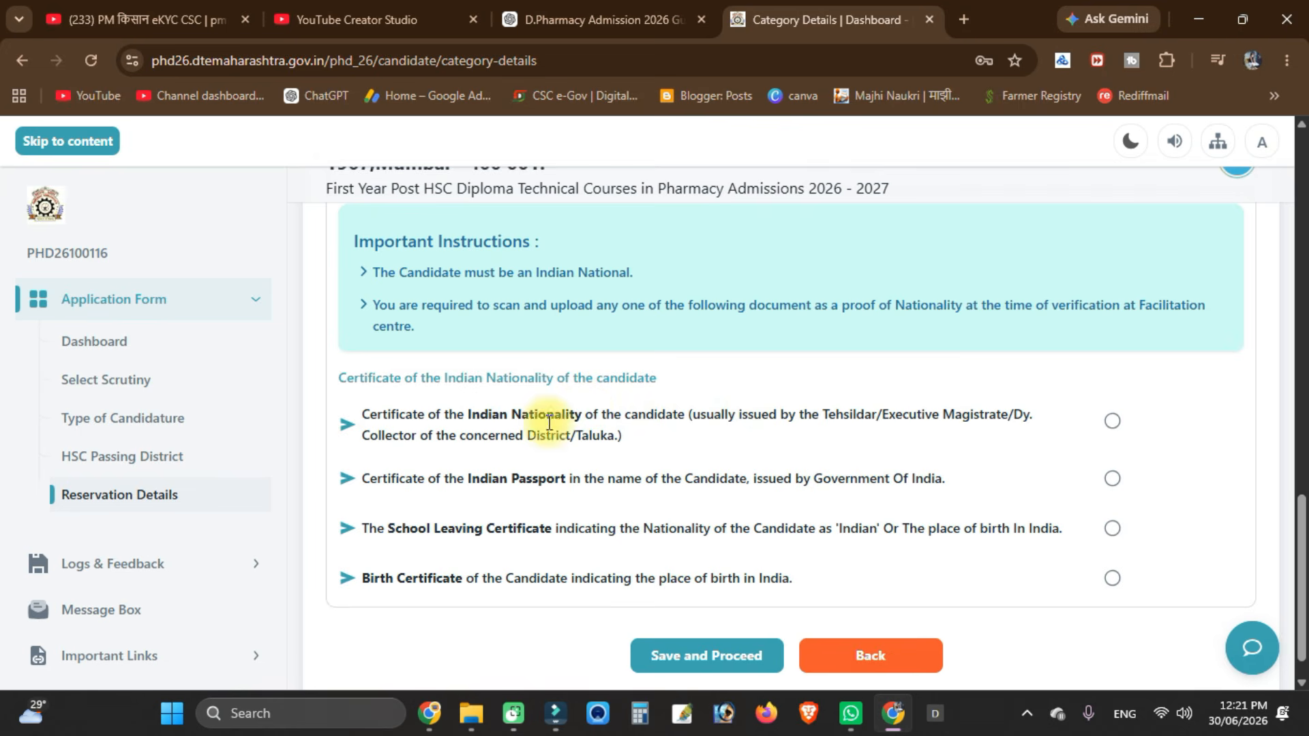
click(1110, 422)
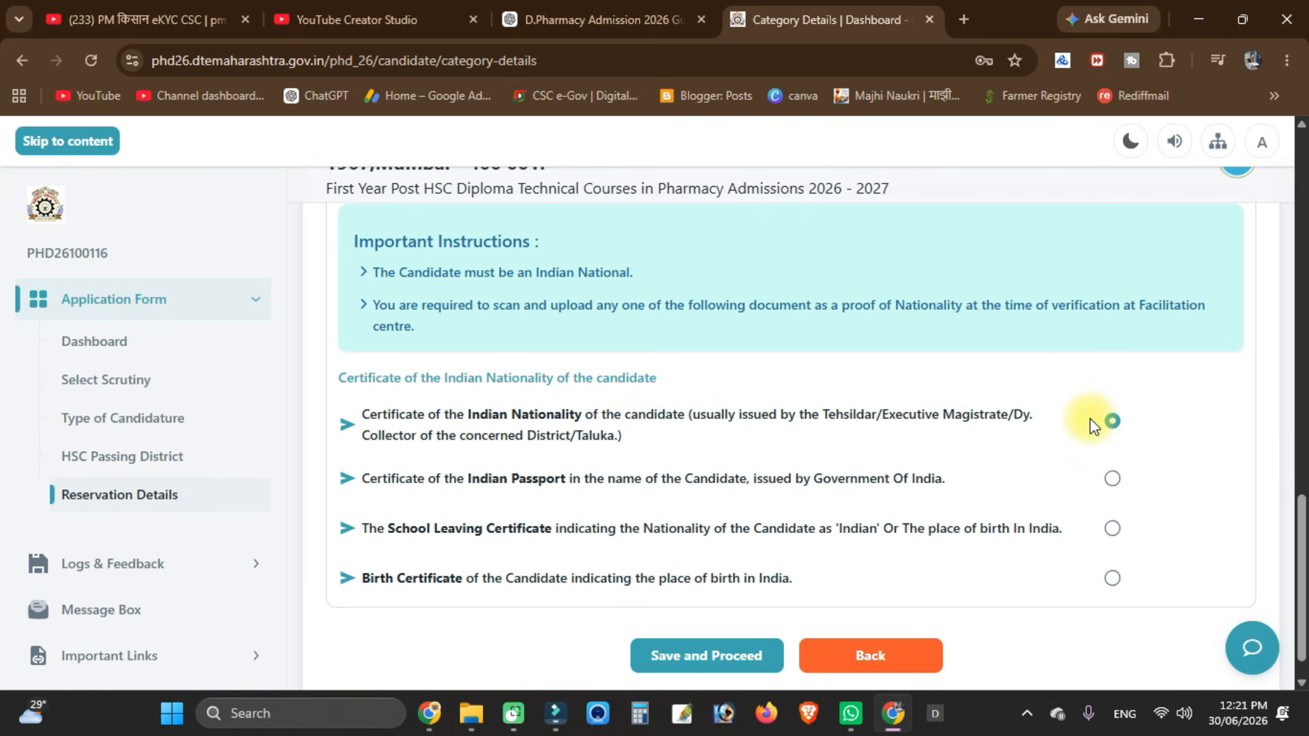
scroll(1092, 427, down, 1)
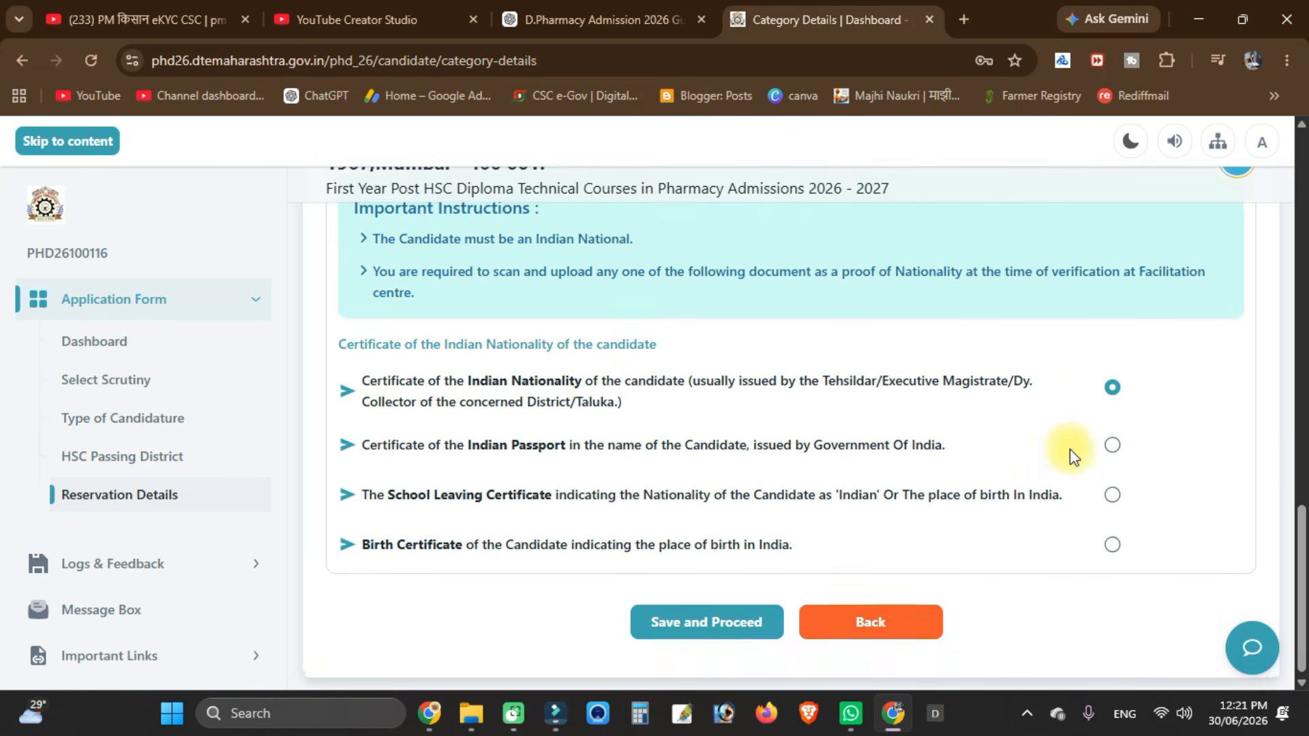
click(694, 638)
click(807, 478)
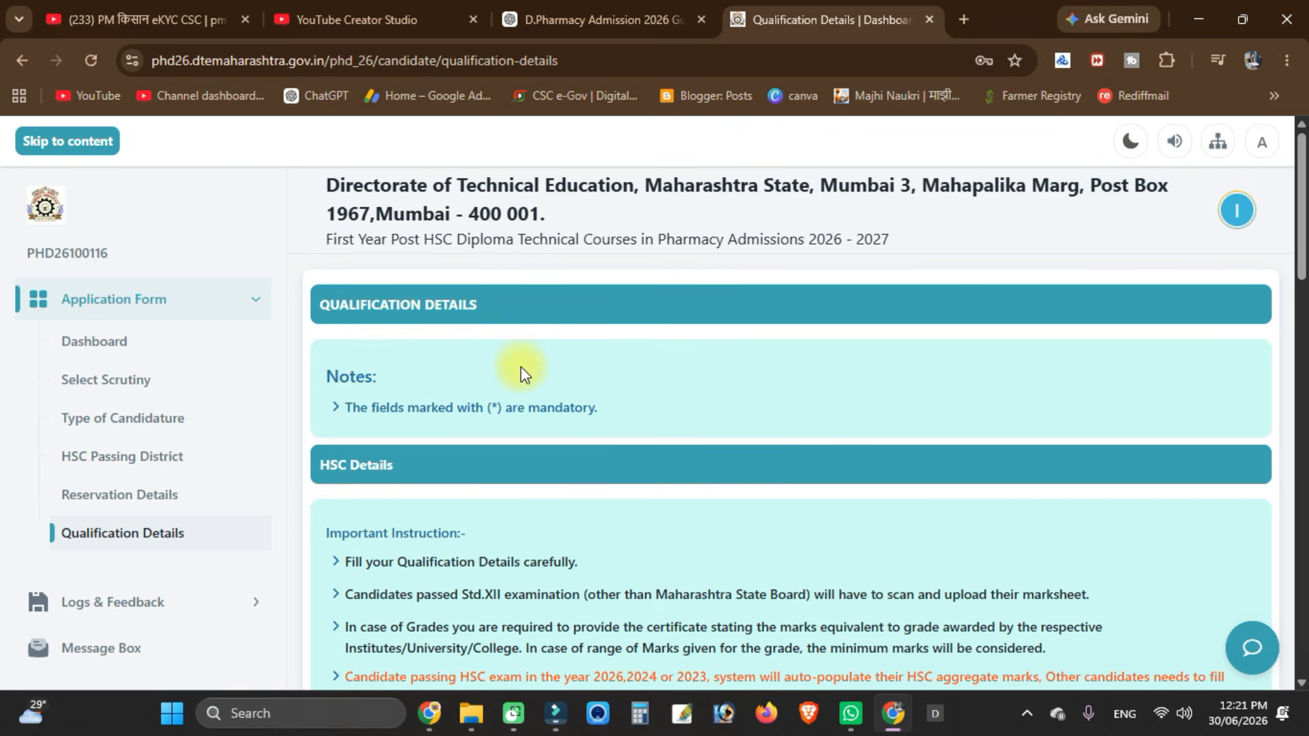
- Set the HSC board to Maharashtra State Board of Secondary and Higher Secondary Education and the HSC passing year to 2026-March
scroll(520, 374, down, 4)
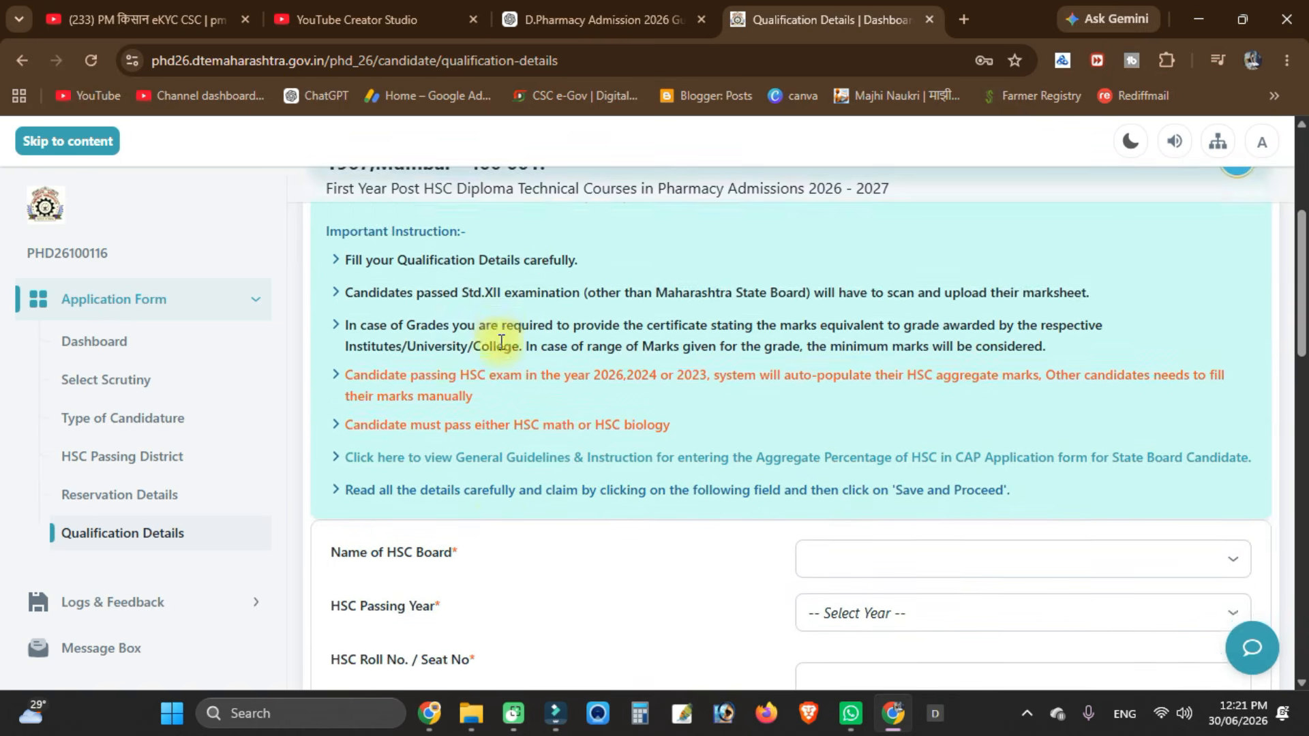
scroll(504, 341, down, 2)
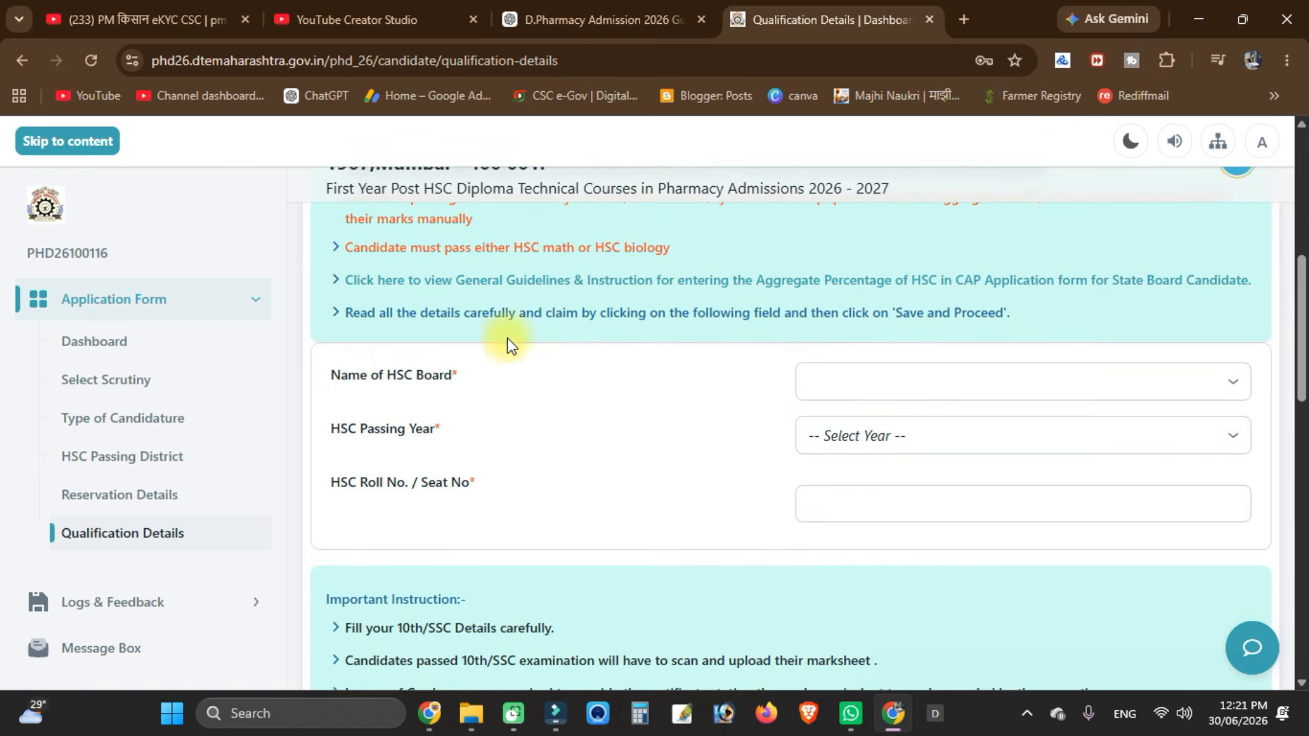
click(917, 377)
click(840, 252)
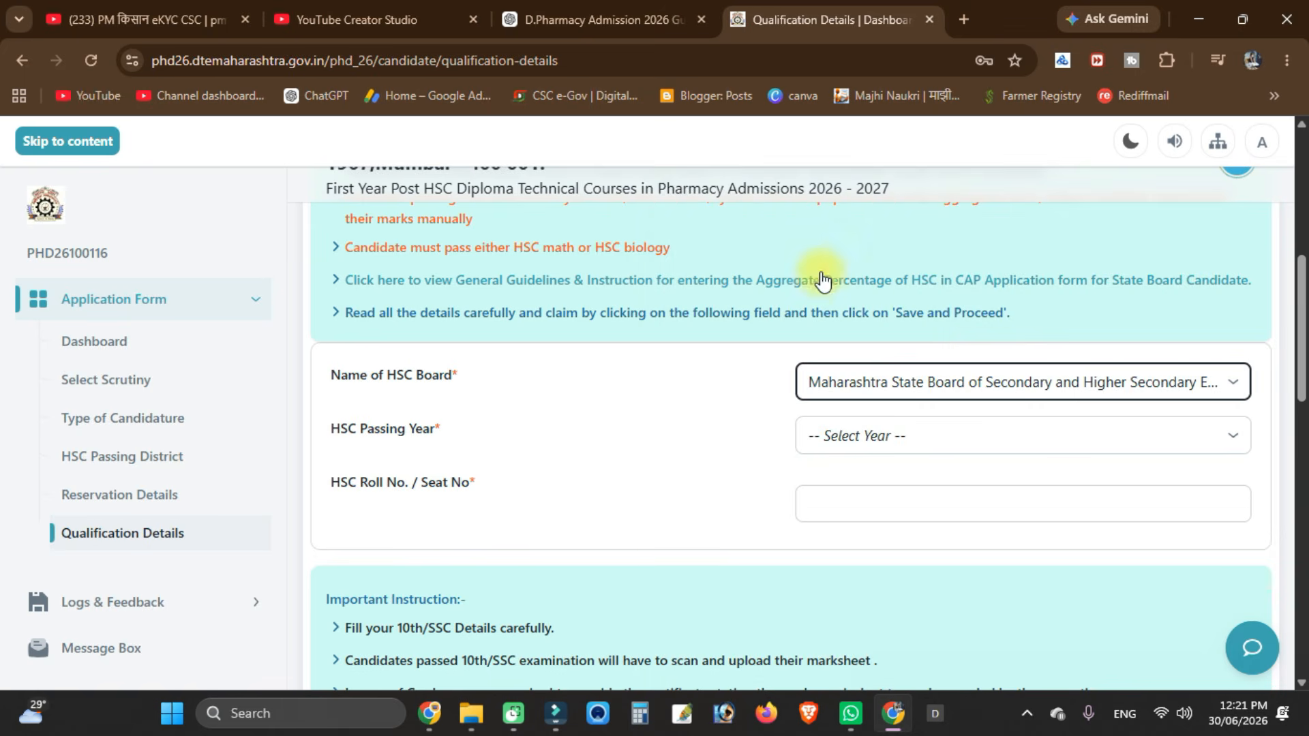
click(967, 423)
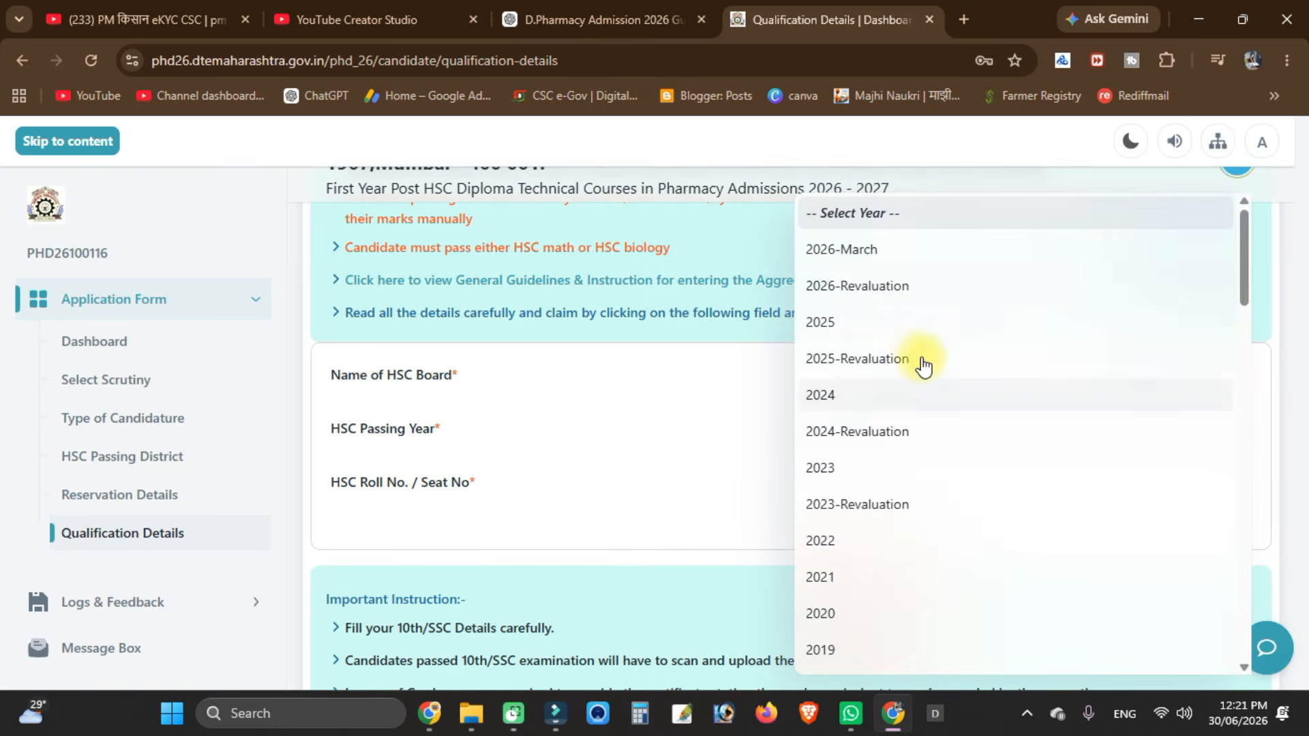
click(877, 252)
scroll(568, 436, down, 1)
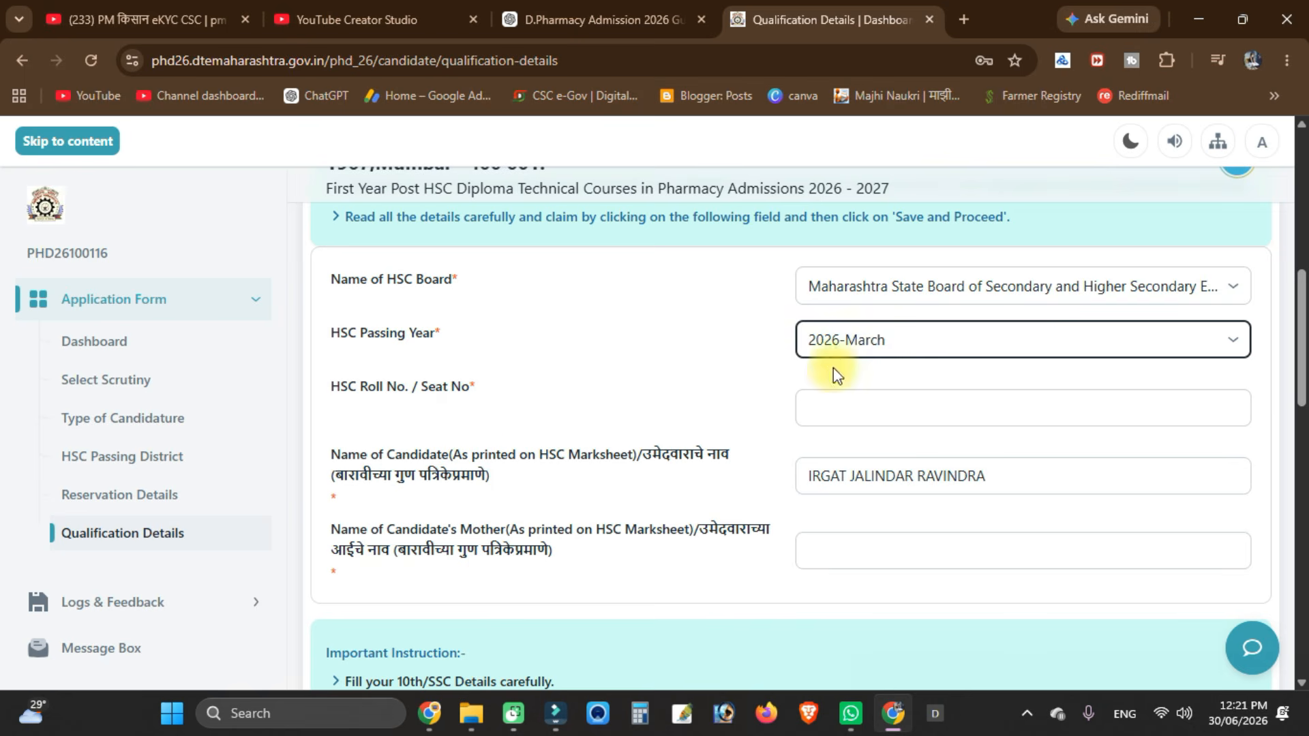
- Check the entry hints for the HSC seat number and the mother's name as printed on the HSC marksheet
click(921, 408)
scroll(917, 410, down, 3)
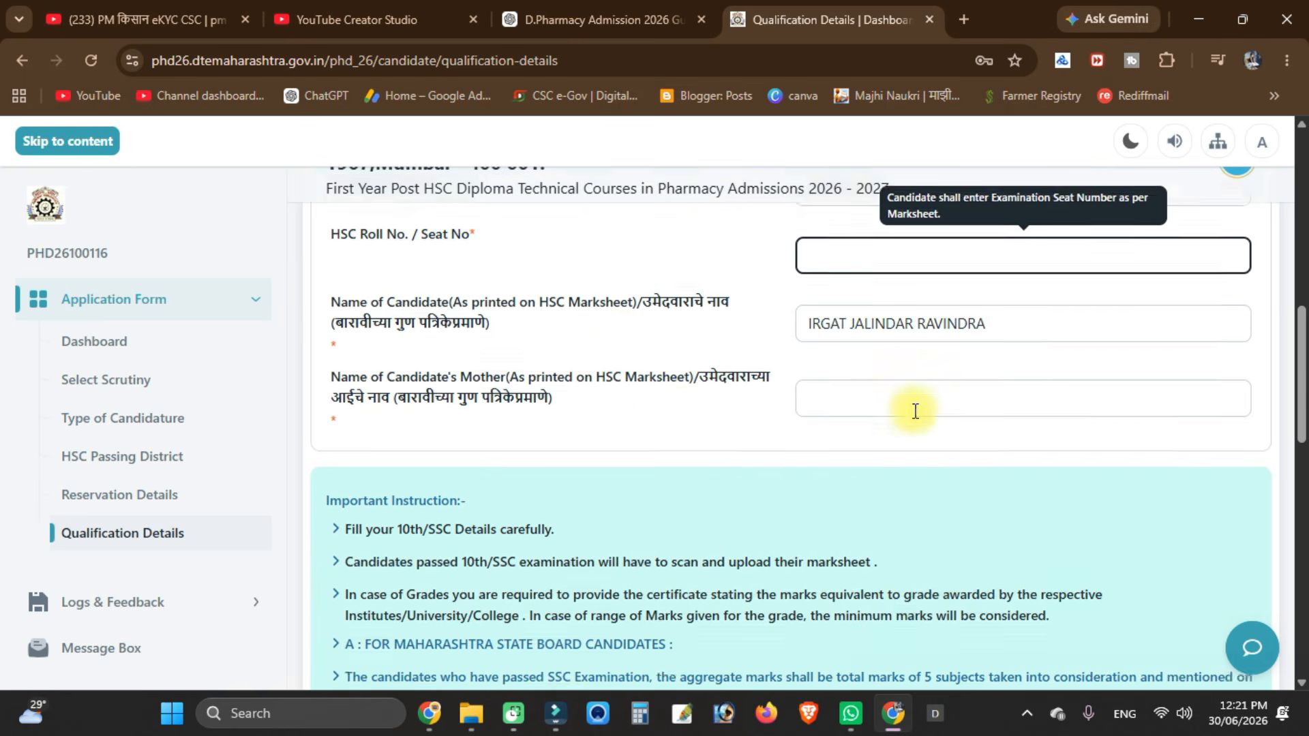
click(907, 370)
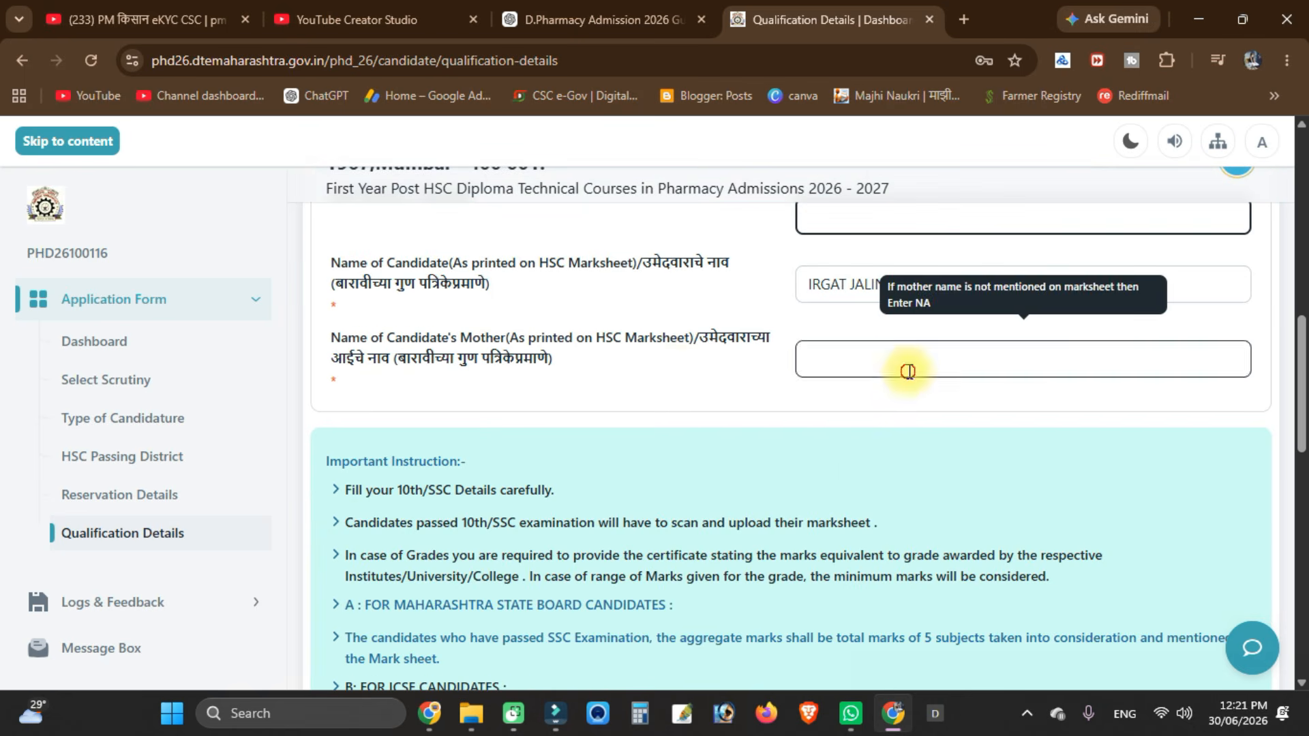
scroll(899, 374, down, 4)
scroll(752, 467, up, 5)
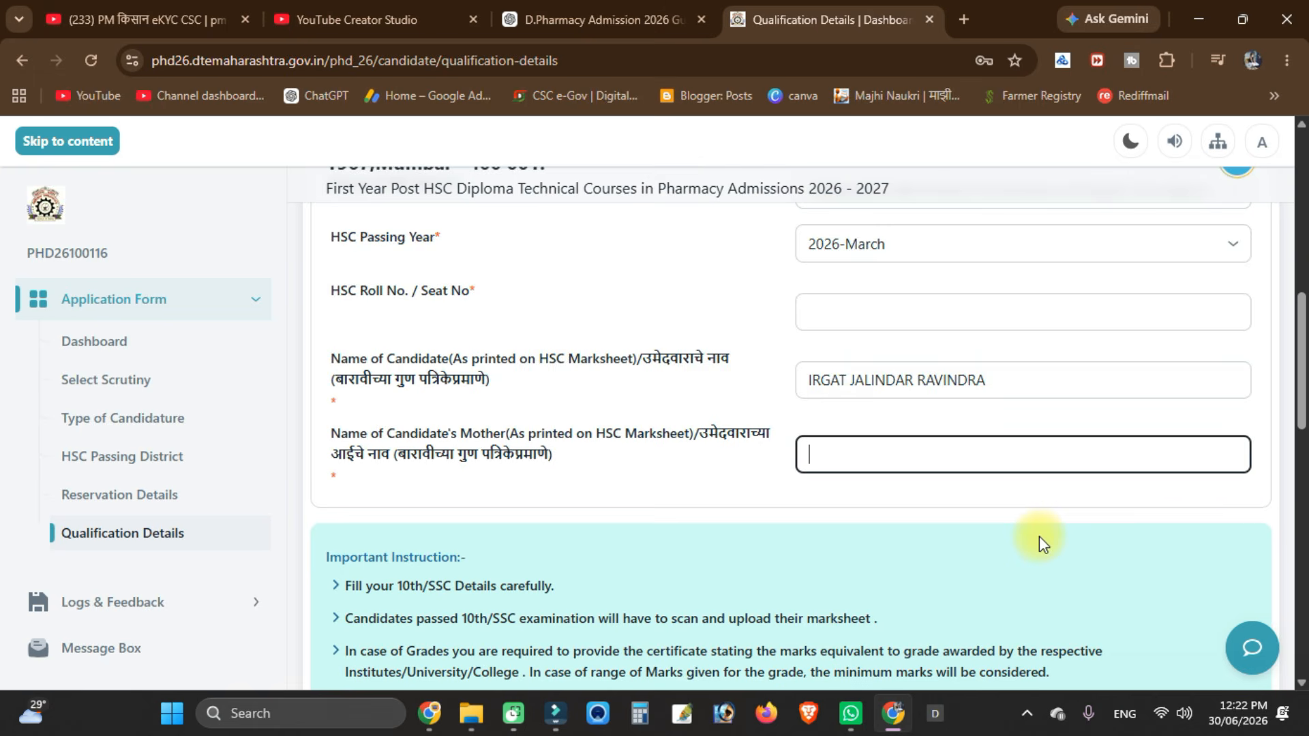
- Set the SSC board to Maharashtra State Board of Secondary and Higher Secondary Education and the SSC passing year to 2024
scroll(1039, 536, down, 6)
scroll(905, 276, down, 6)
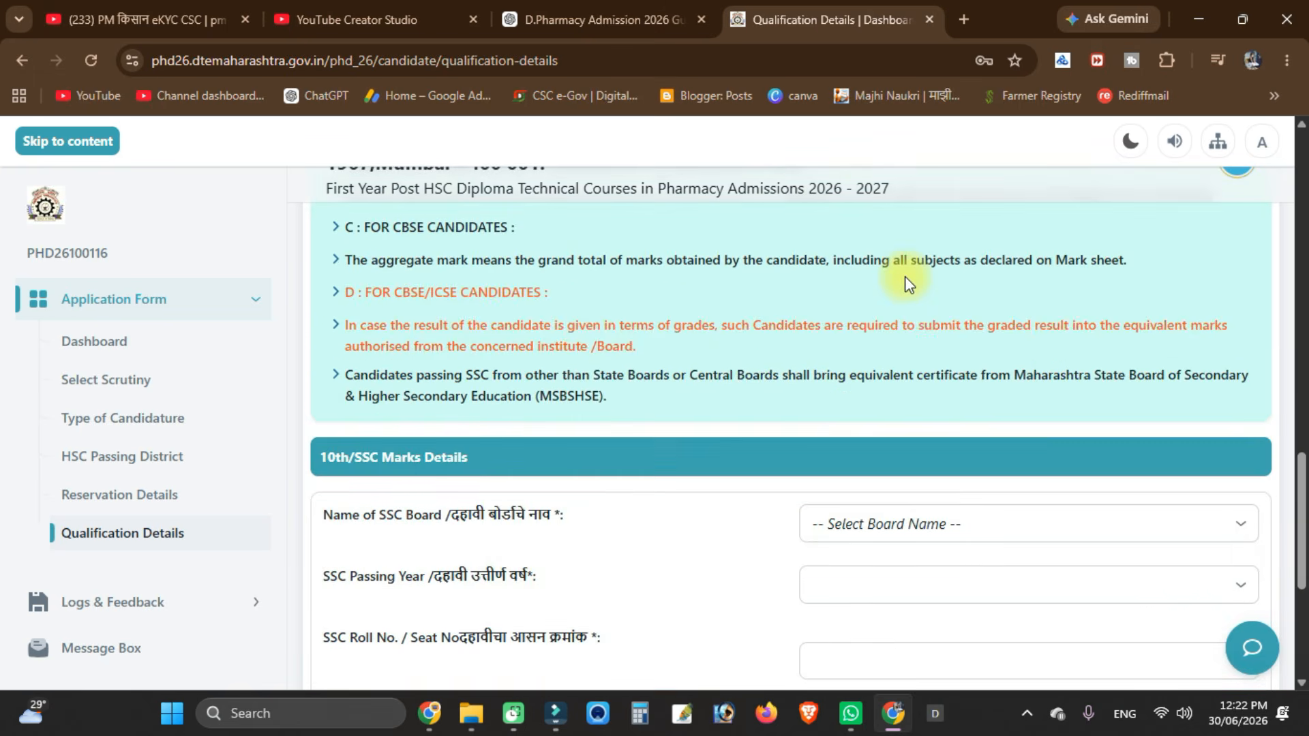
click(927, 332)
click(870, 246)
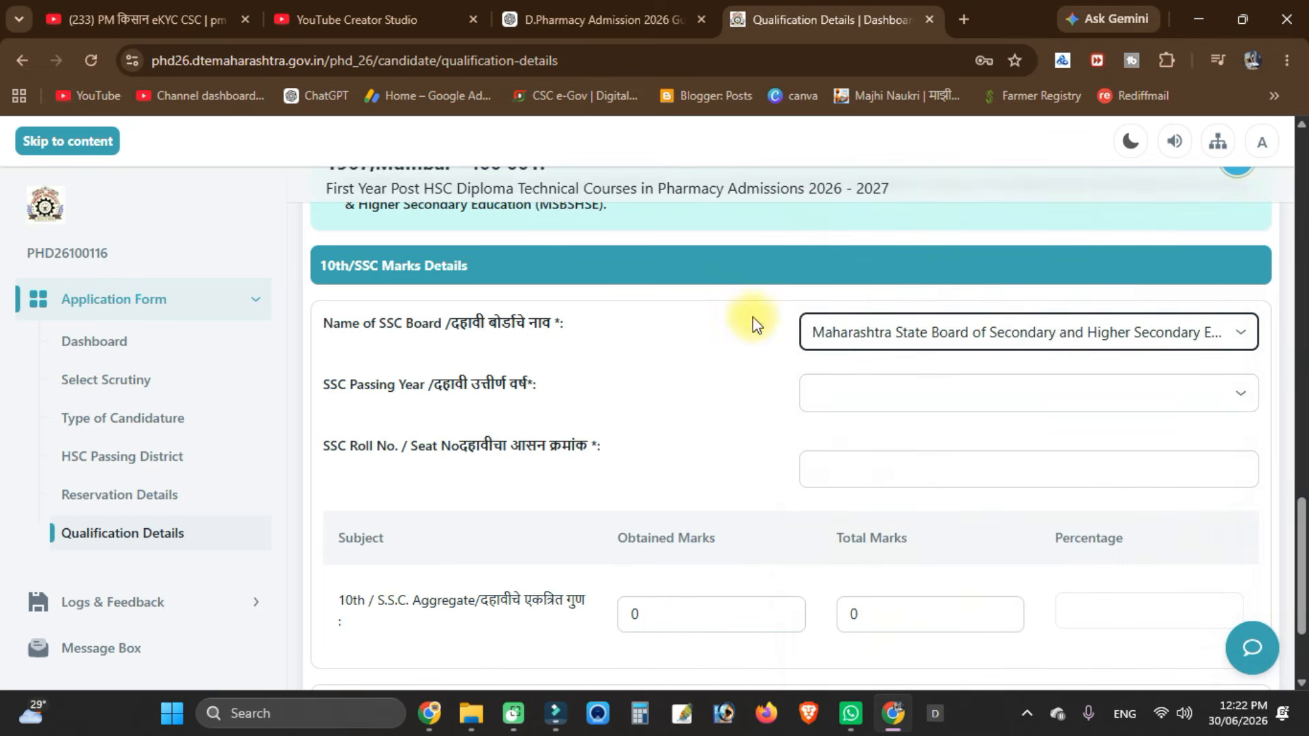
click(989, 397)
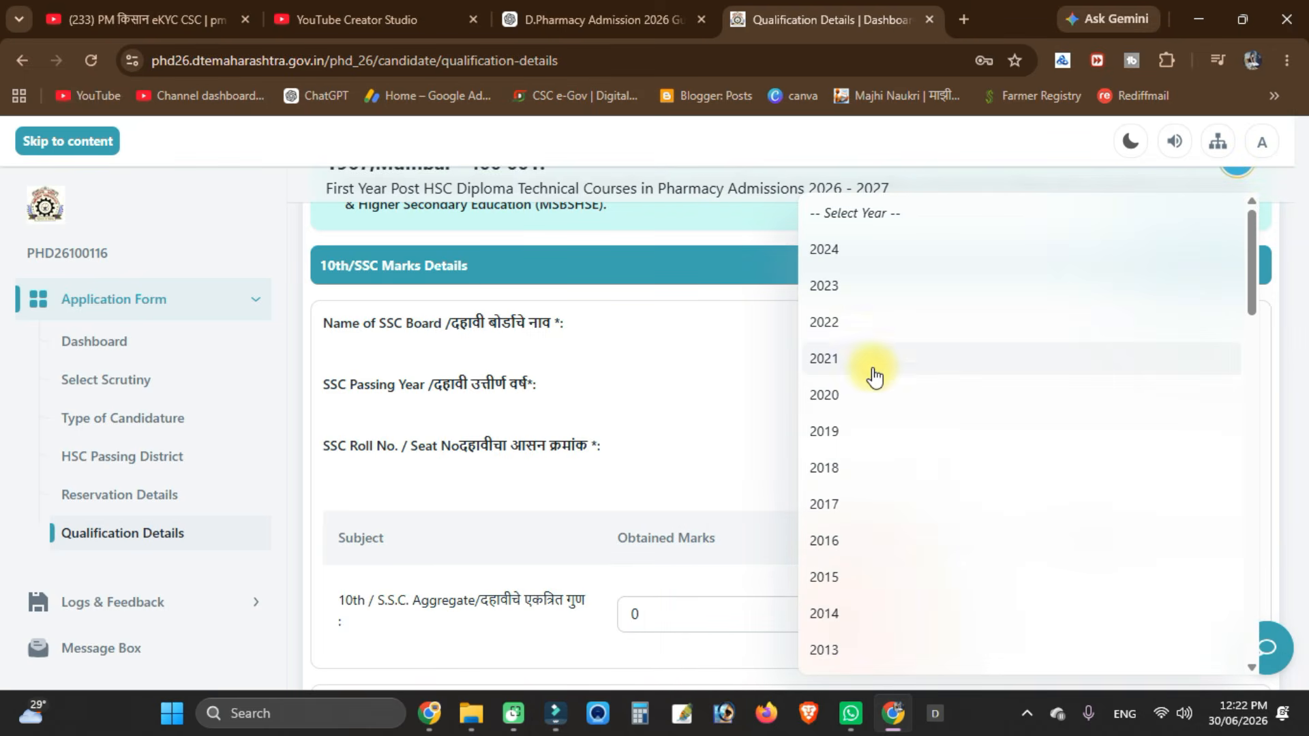
click(875, 267)
scroll(696, 380, down, 1)
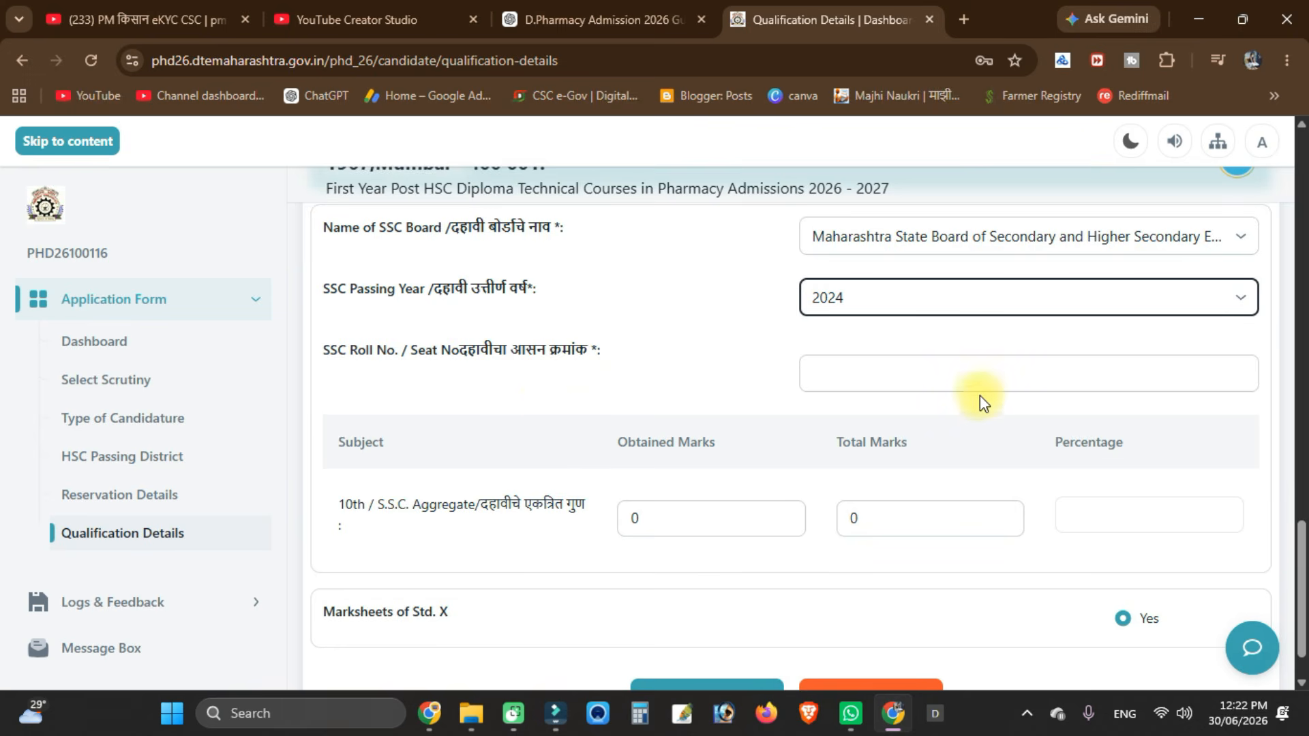
- Go through the obtained and total marks fields of the SSC aggregate and save the qualification details
scroll(886, 409, down, 1)
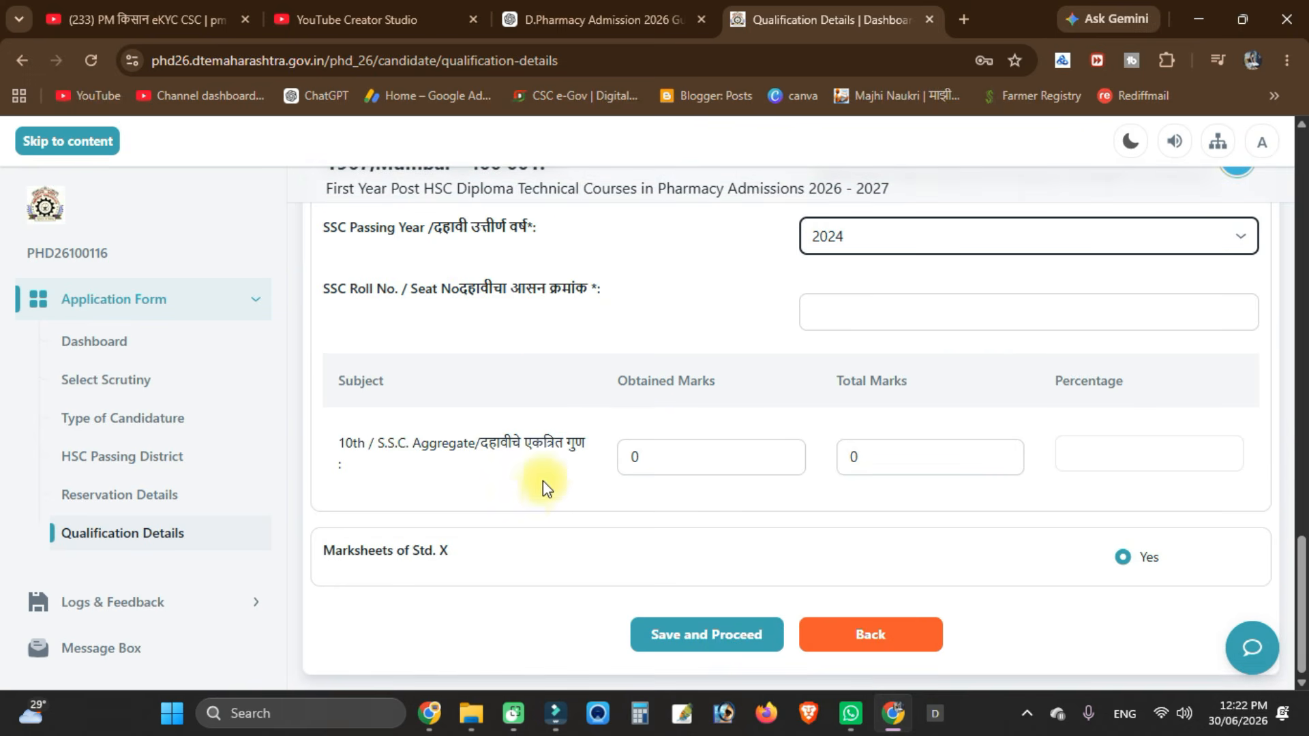
click(649, 449)
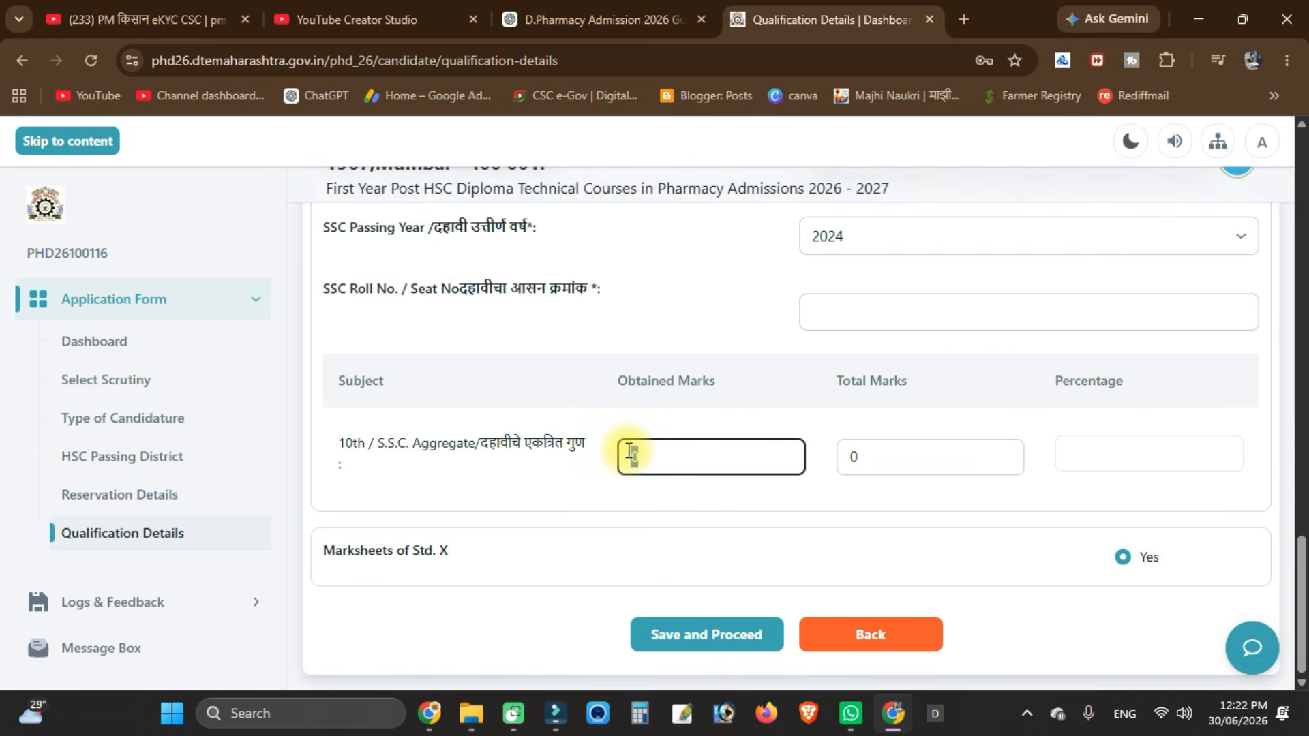
click(964, 453)
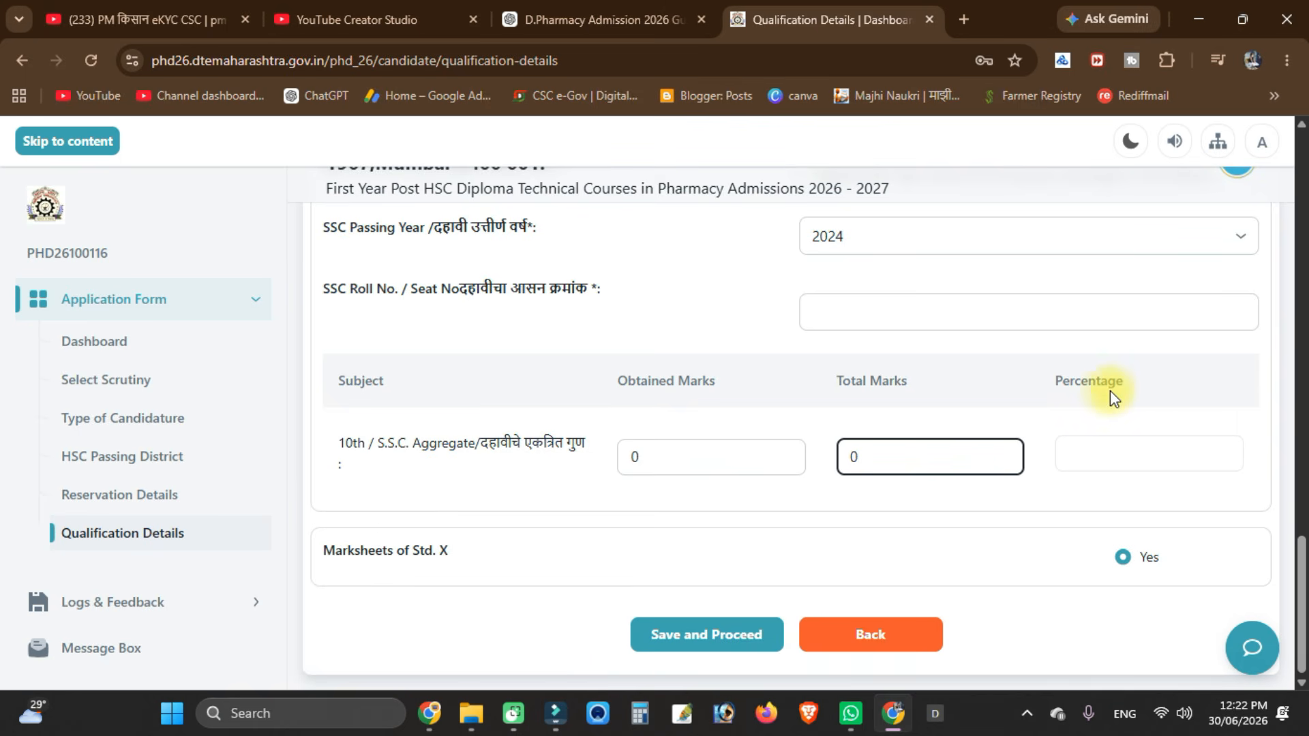
click(659, 641)
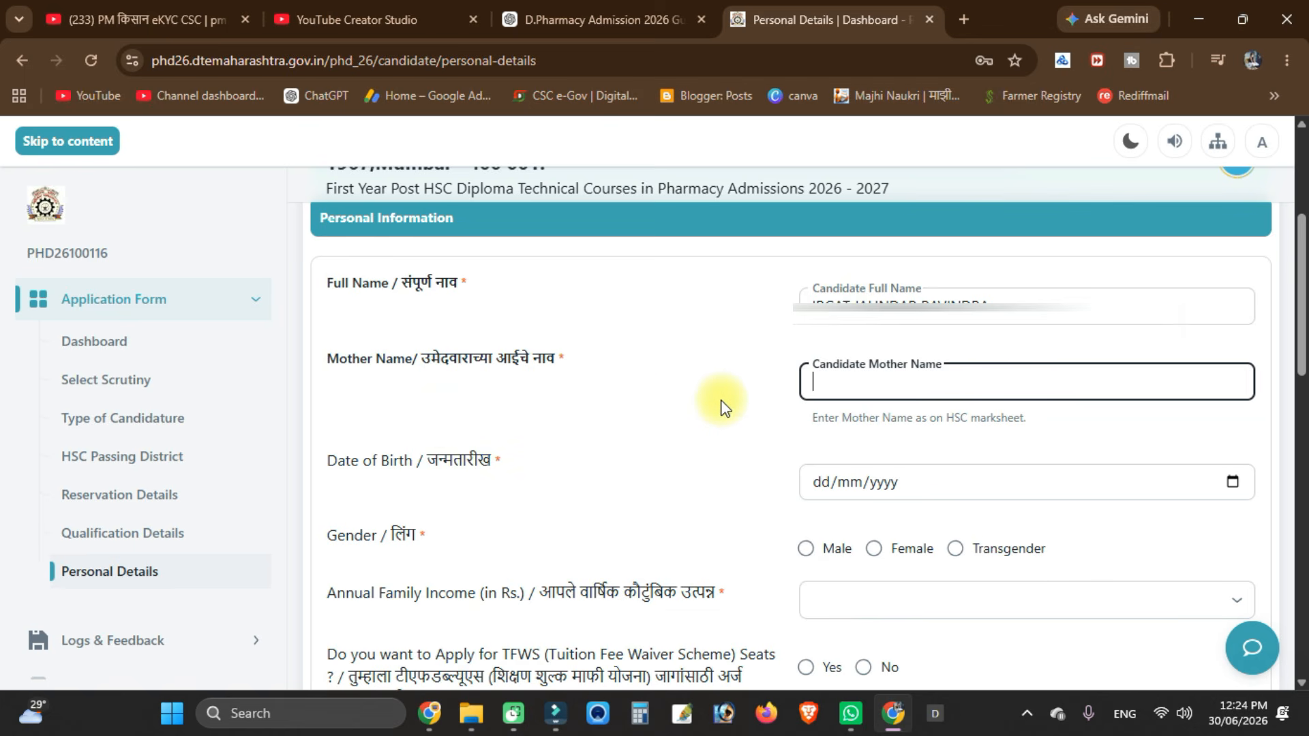
- Set the candidate's gender to Male and the annual family income to 15,001 - 50,000 in the personal information
click(813, 479)
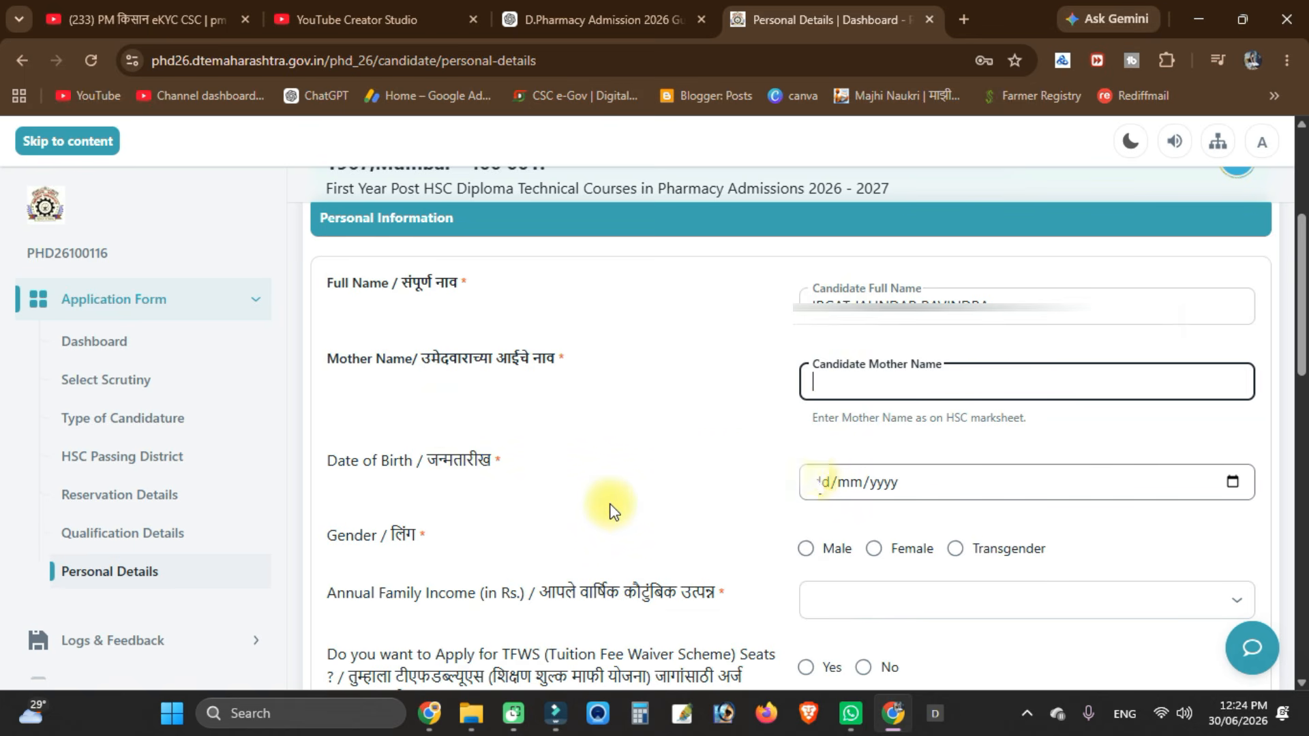
scroll(627, 511, down, 4)
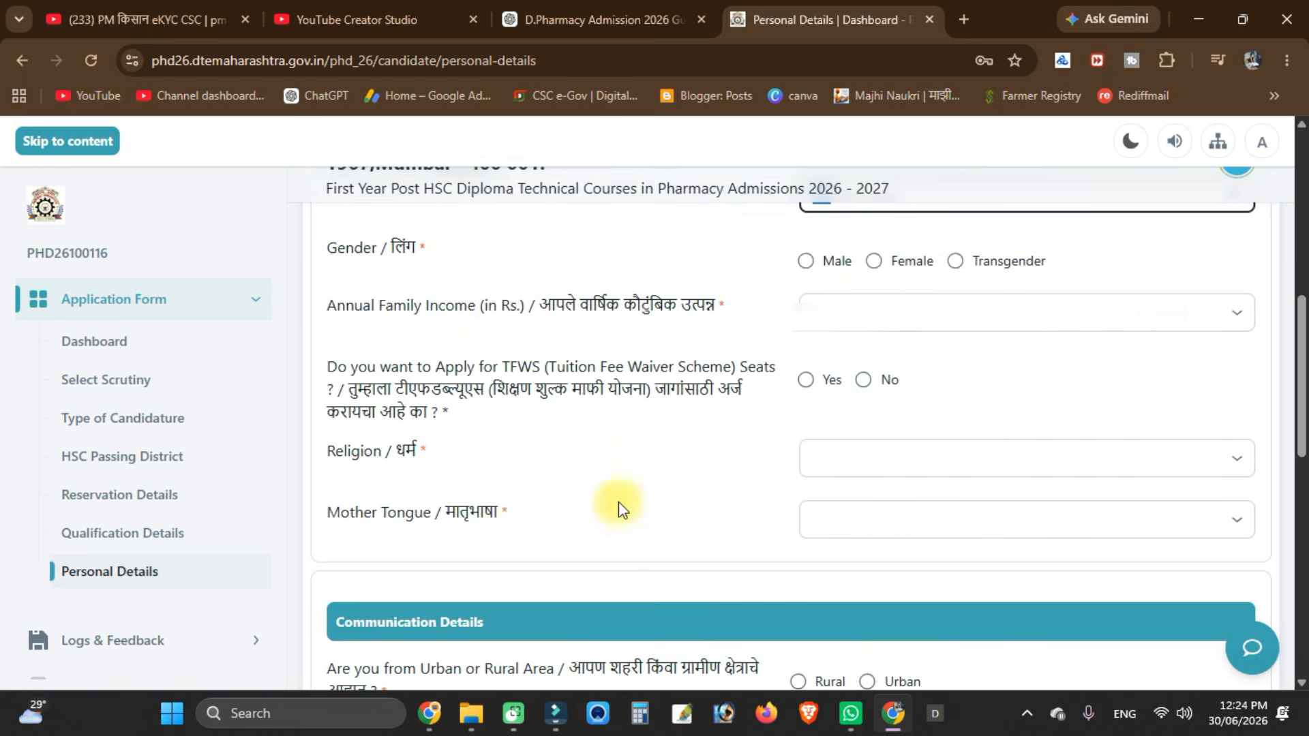
click(805, 262)
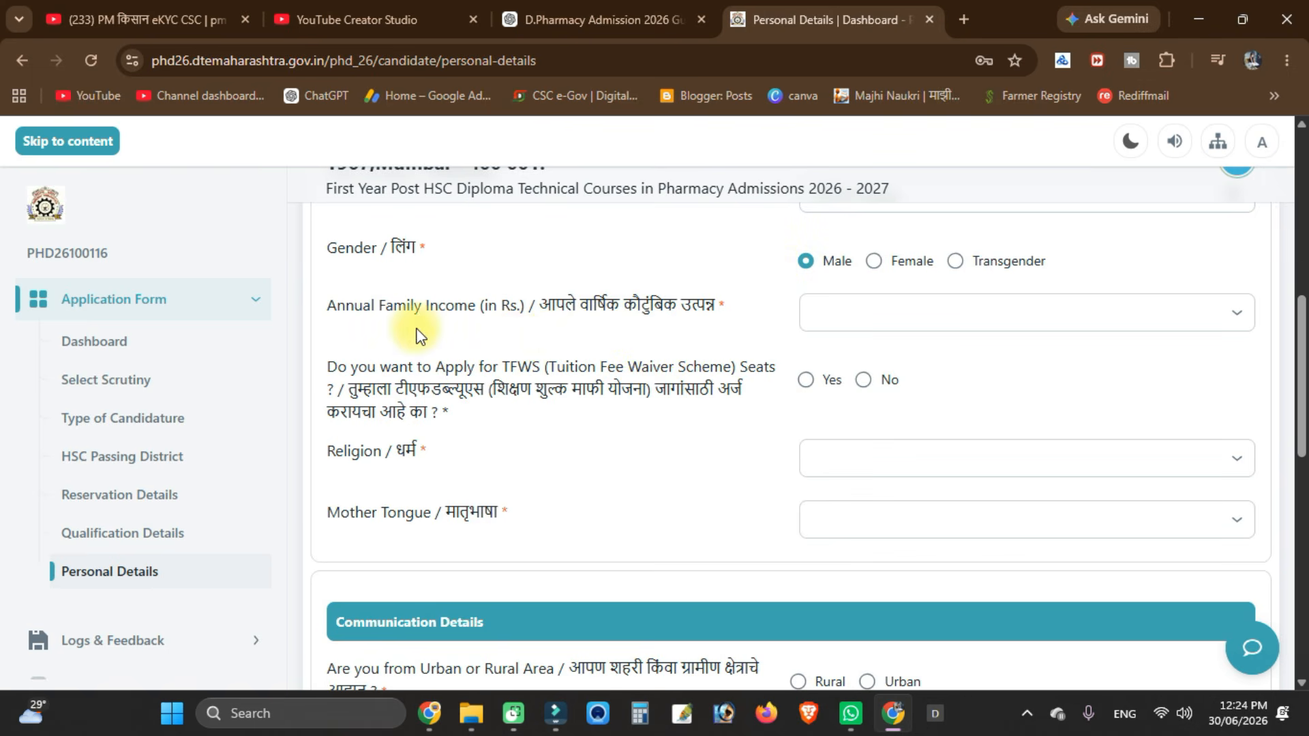
click(878, 314)
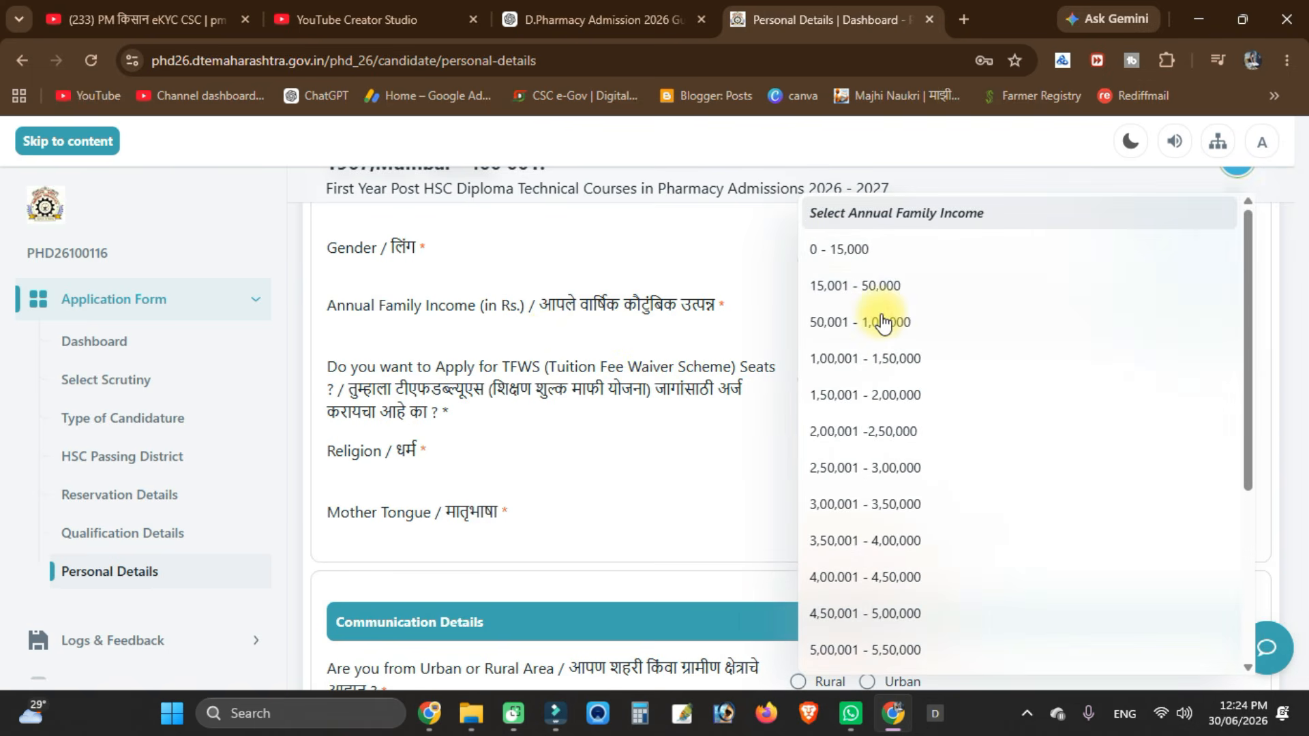
click(879, 287)
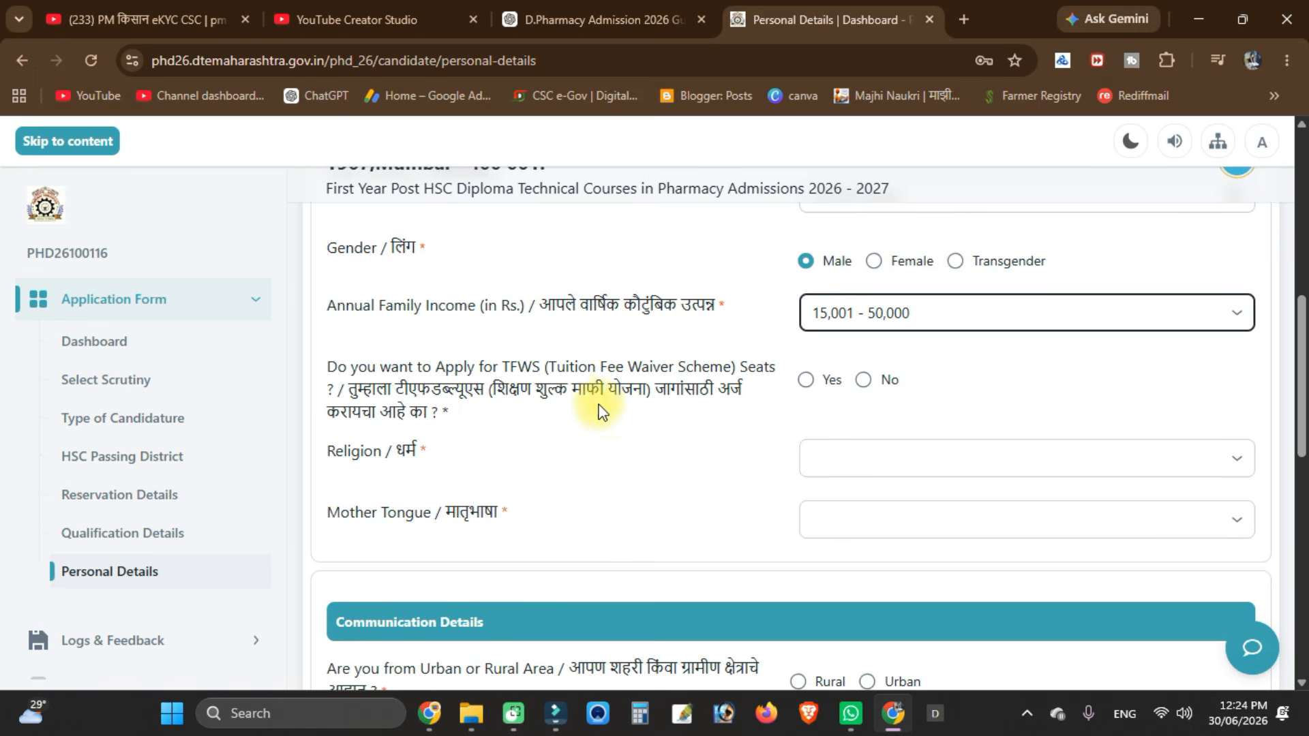
- Answer Yes to applying for TFWS (Tuition Fee Waiver Scheme) seats and set the religion to Hindu
click(797, 382)
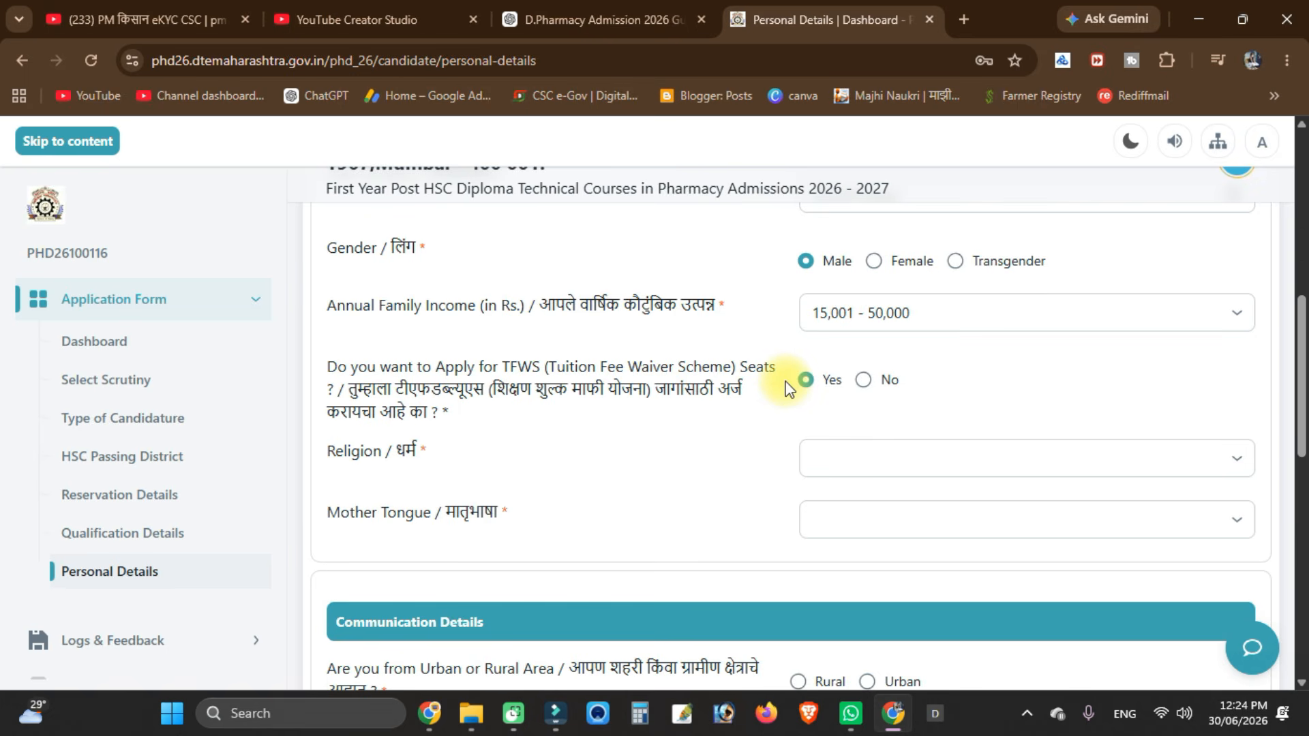
scroll(852, 385, up, 1)
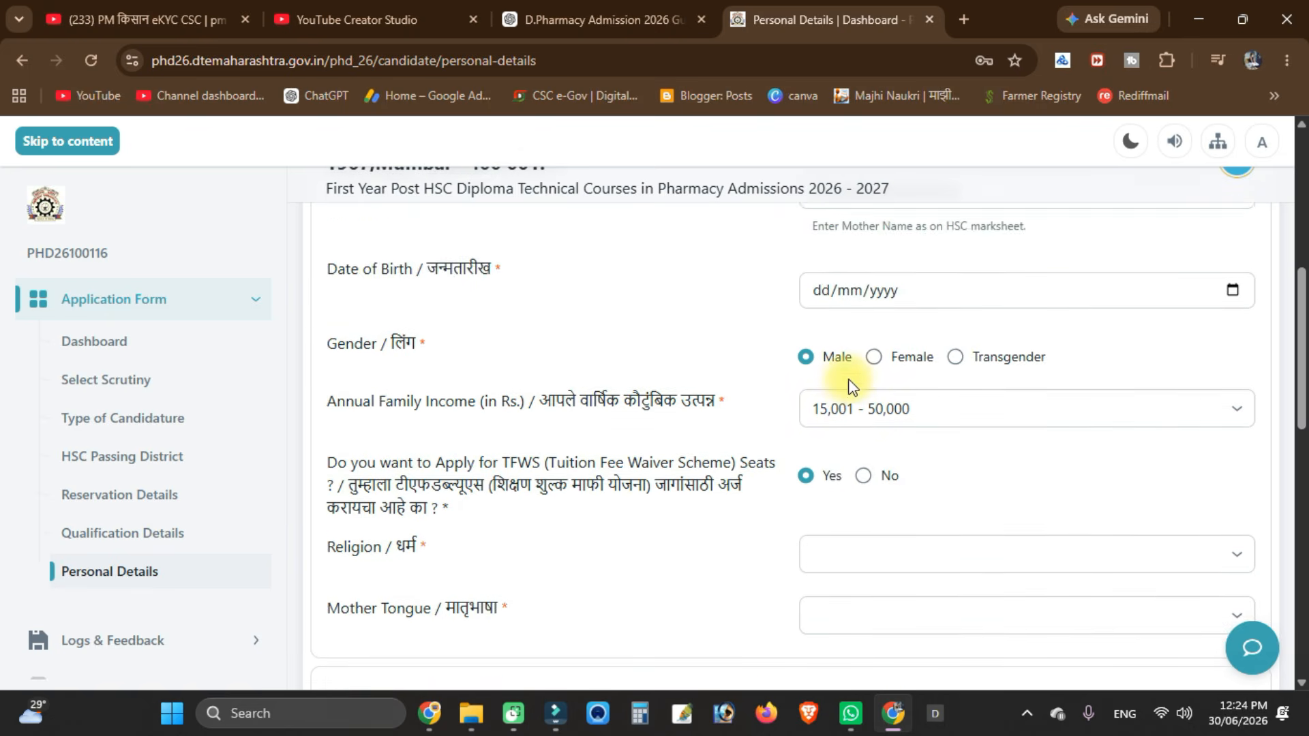
scroll(846, 382, down, 1)
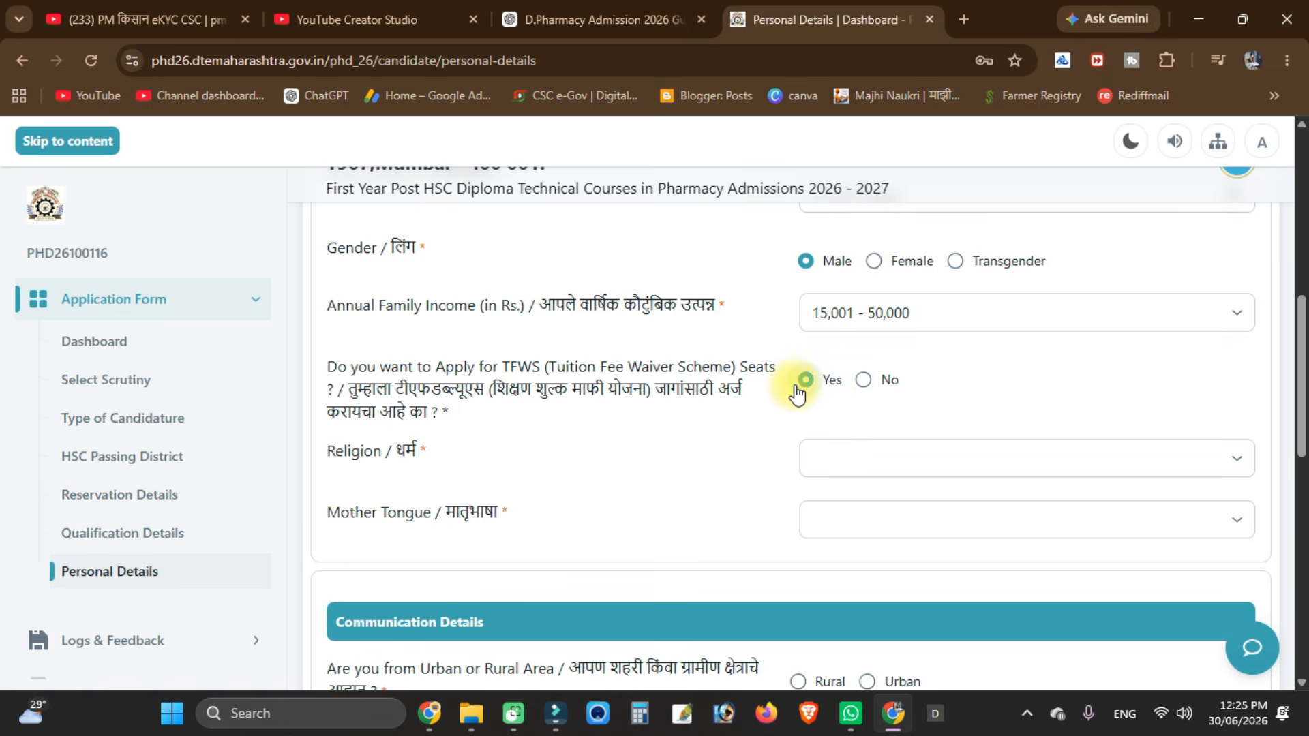
scroll(743, 419, down, 1)
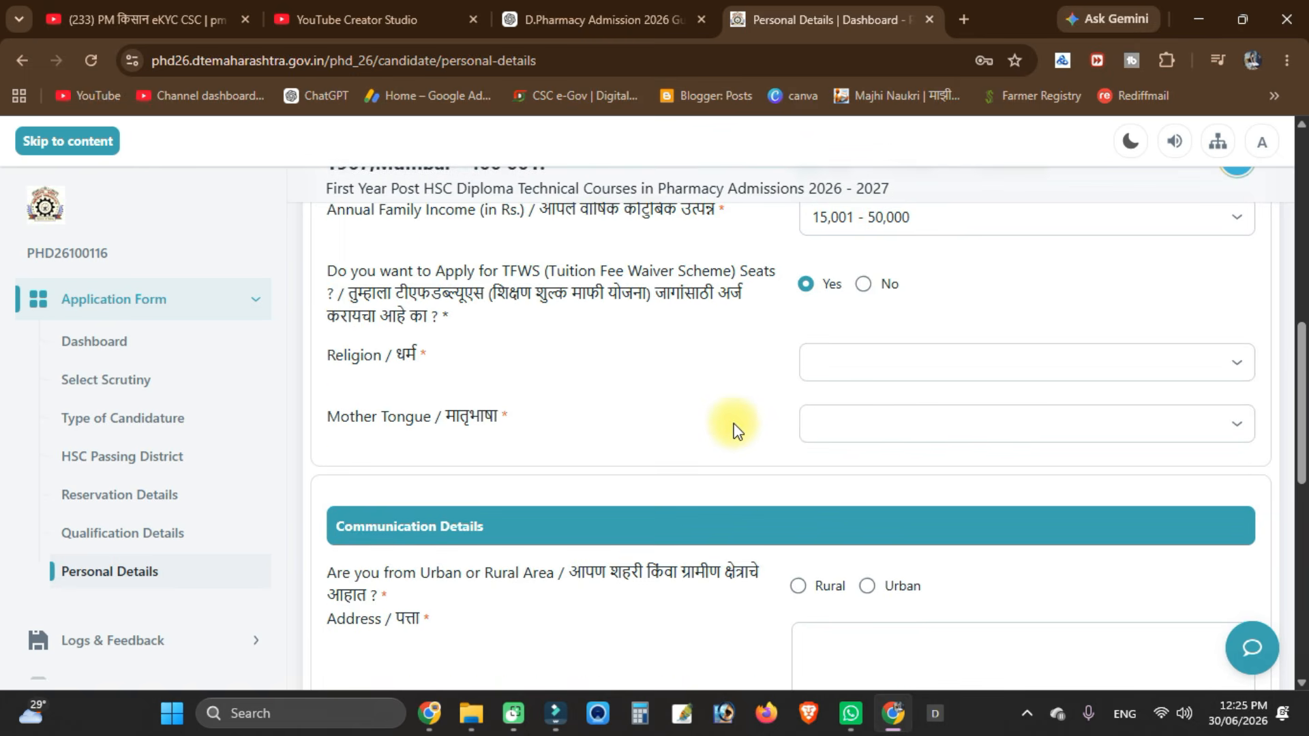
click(935, 372)
click(852, 372)
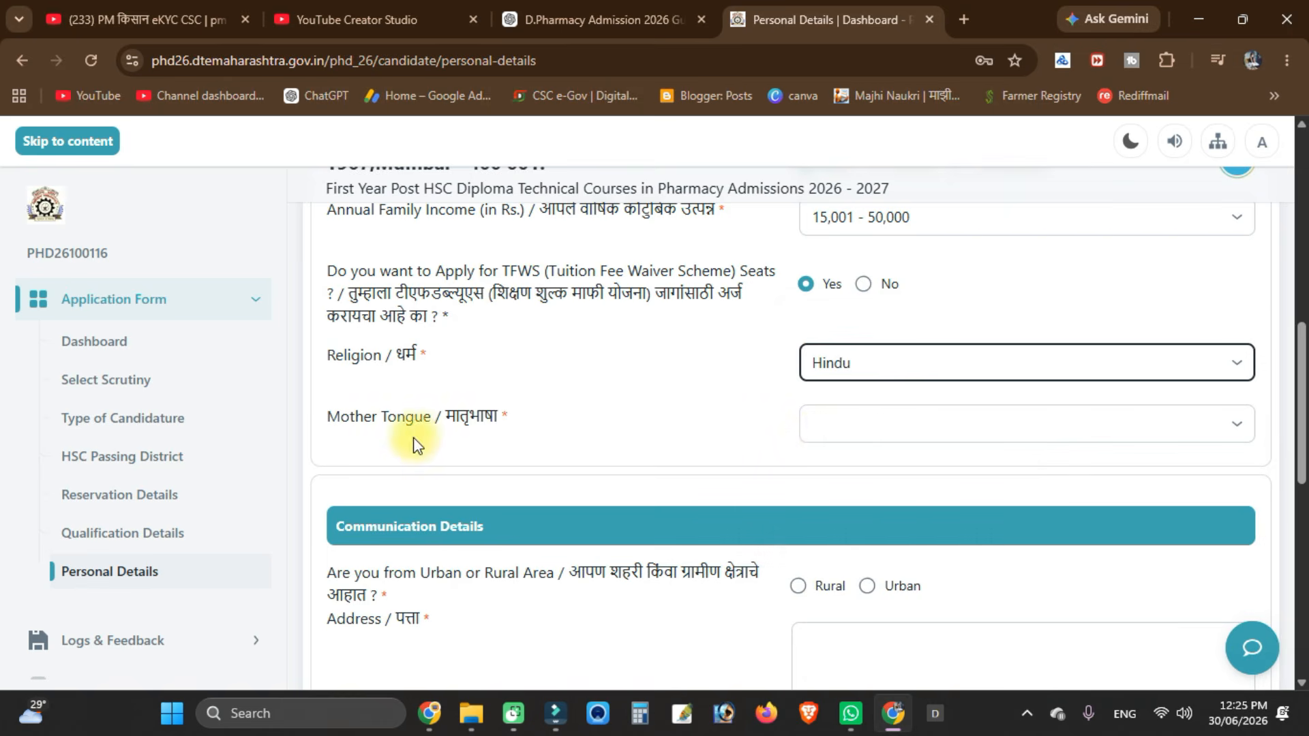
- Set the candidate's mother tongue to Marathi in the personal information
click(935, 430)
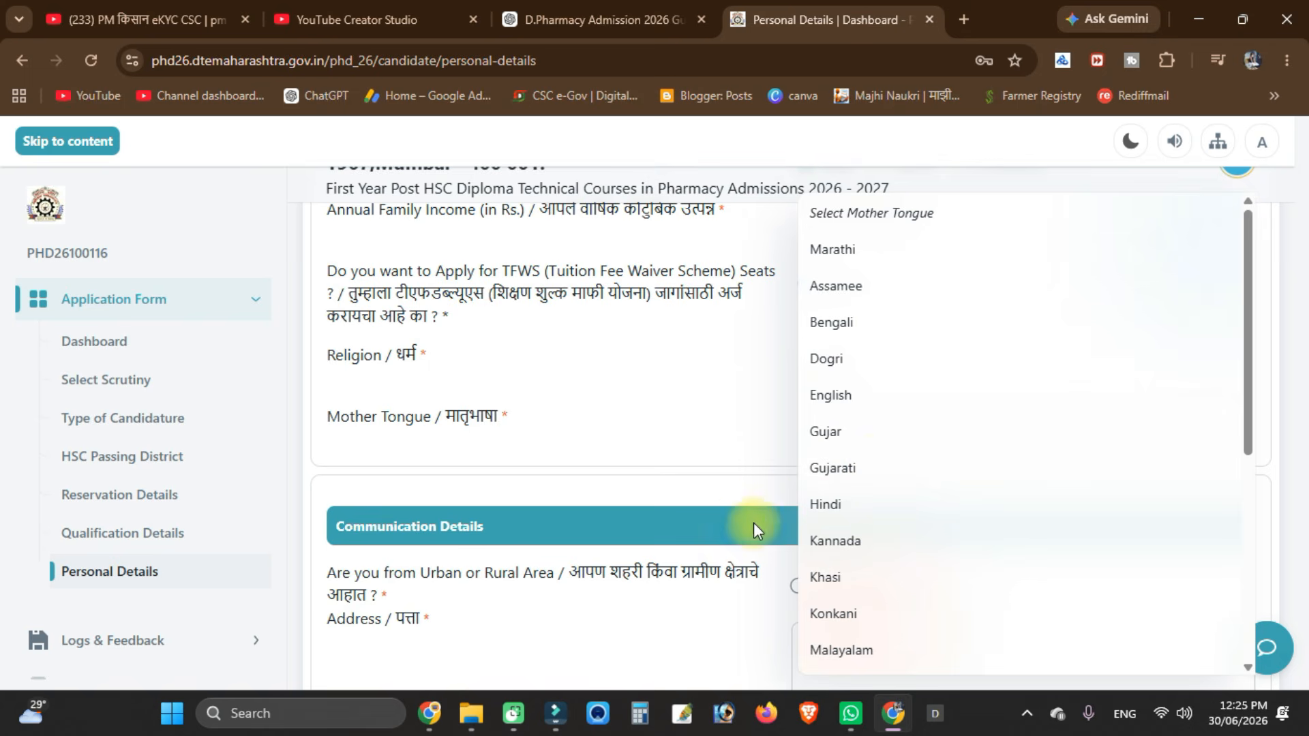
key(Down)
key(Down)
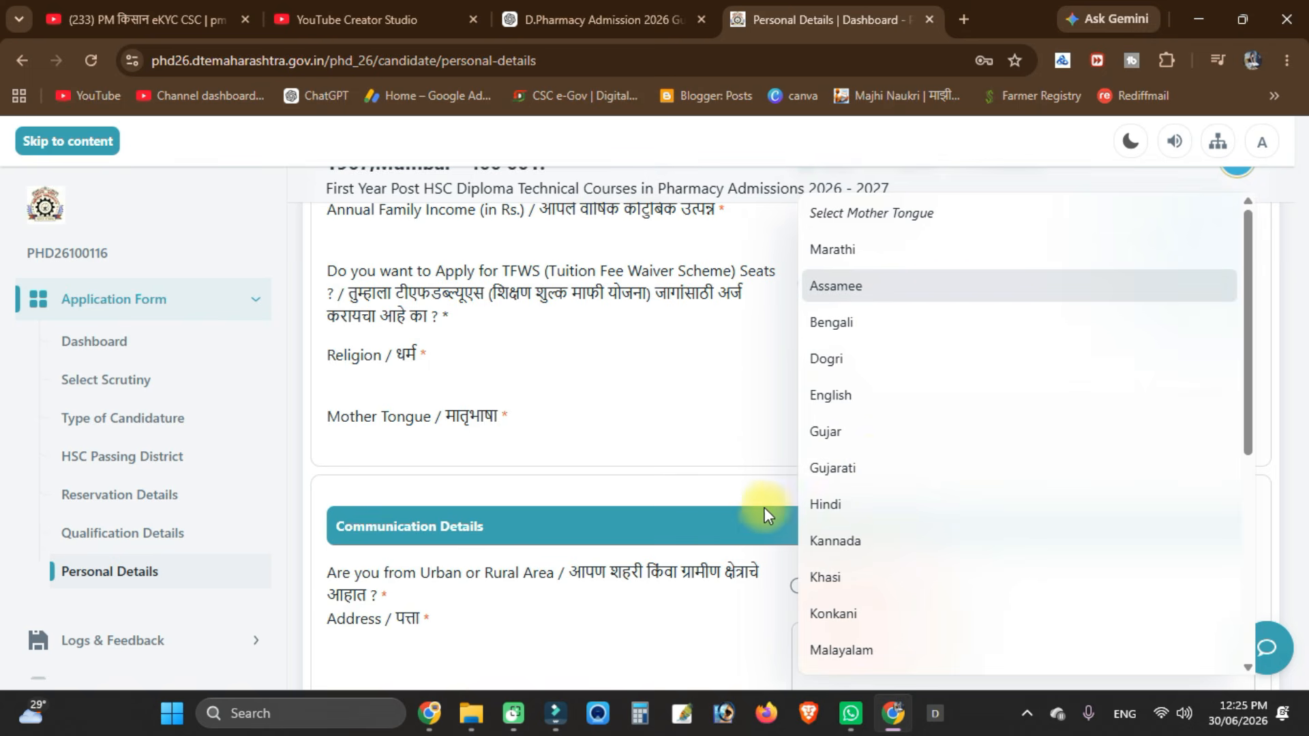
click(916, 258)
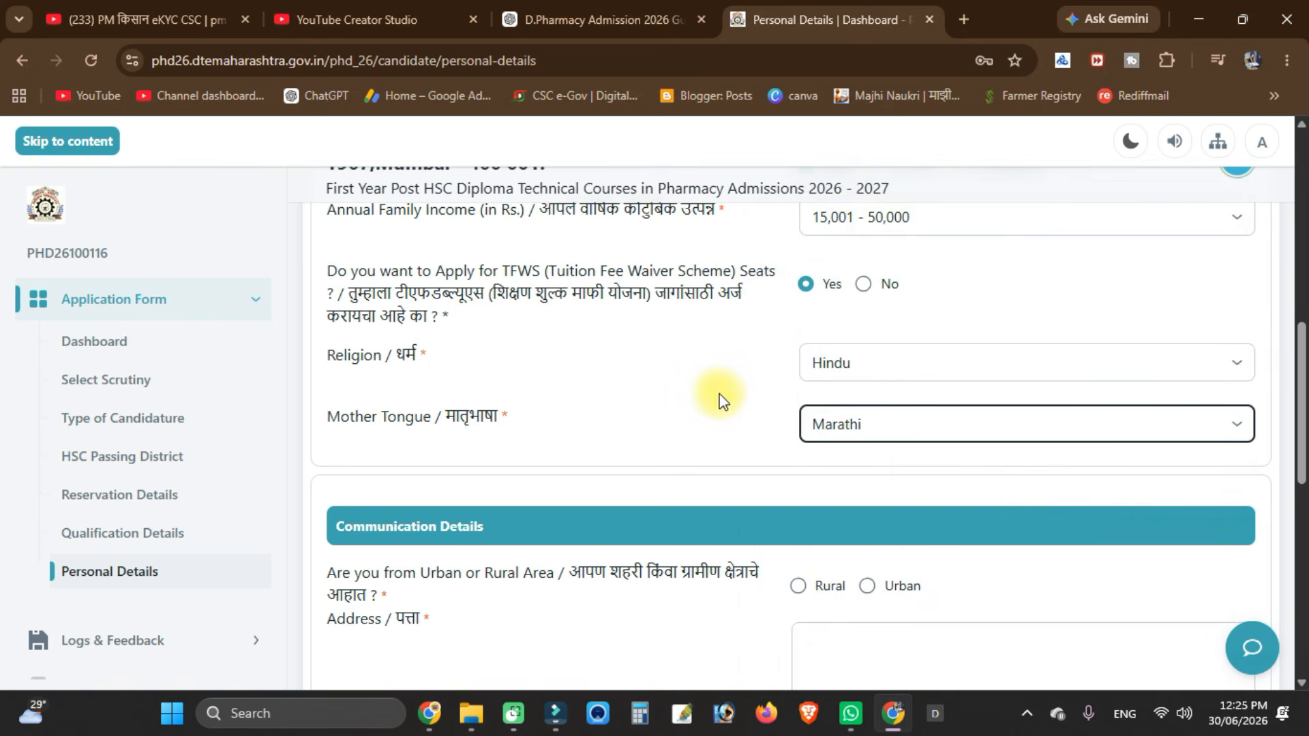
- Set the area type to Rural in the communication details, go through the address and contact fields, and save the personal details
scroll(719, 402, down, 3)
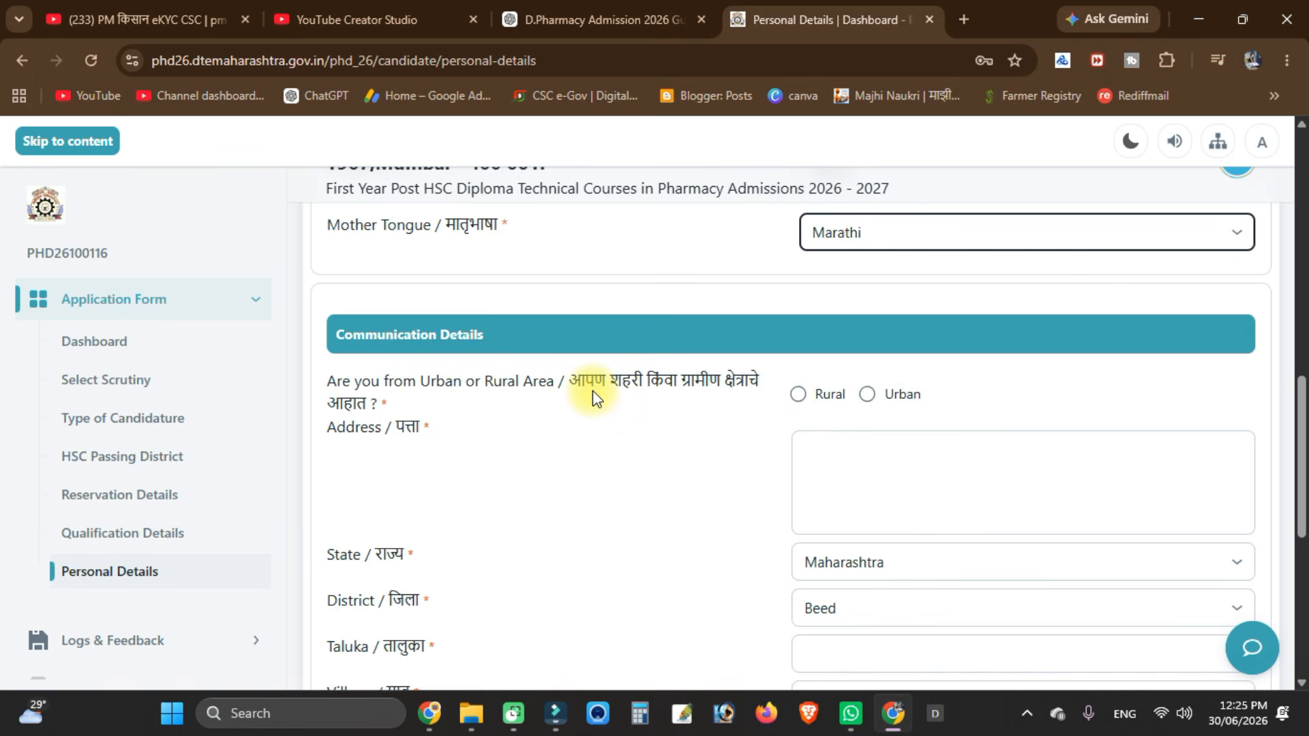
click(797, 395)
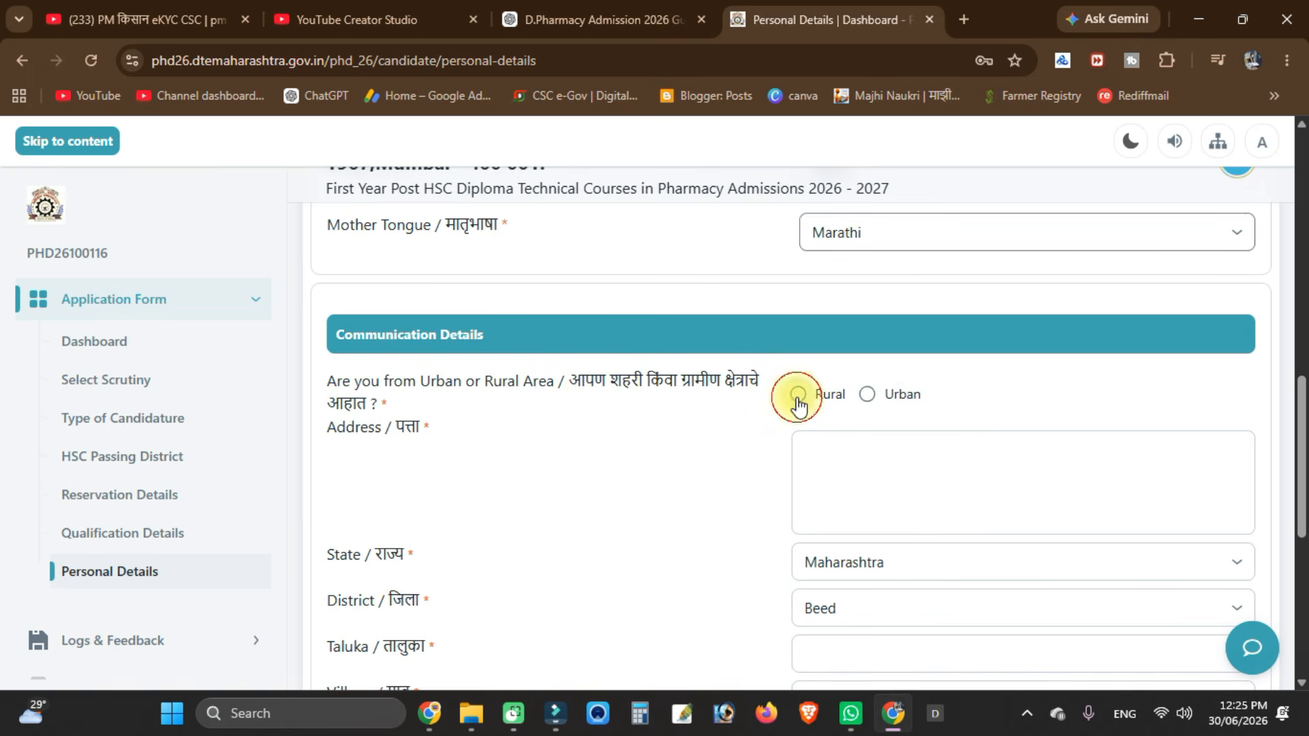
click(852, 476)
scroll(853, 475, down, 1)
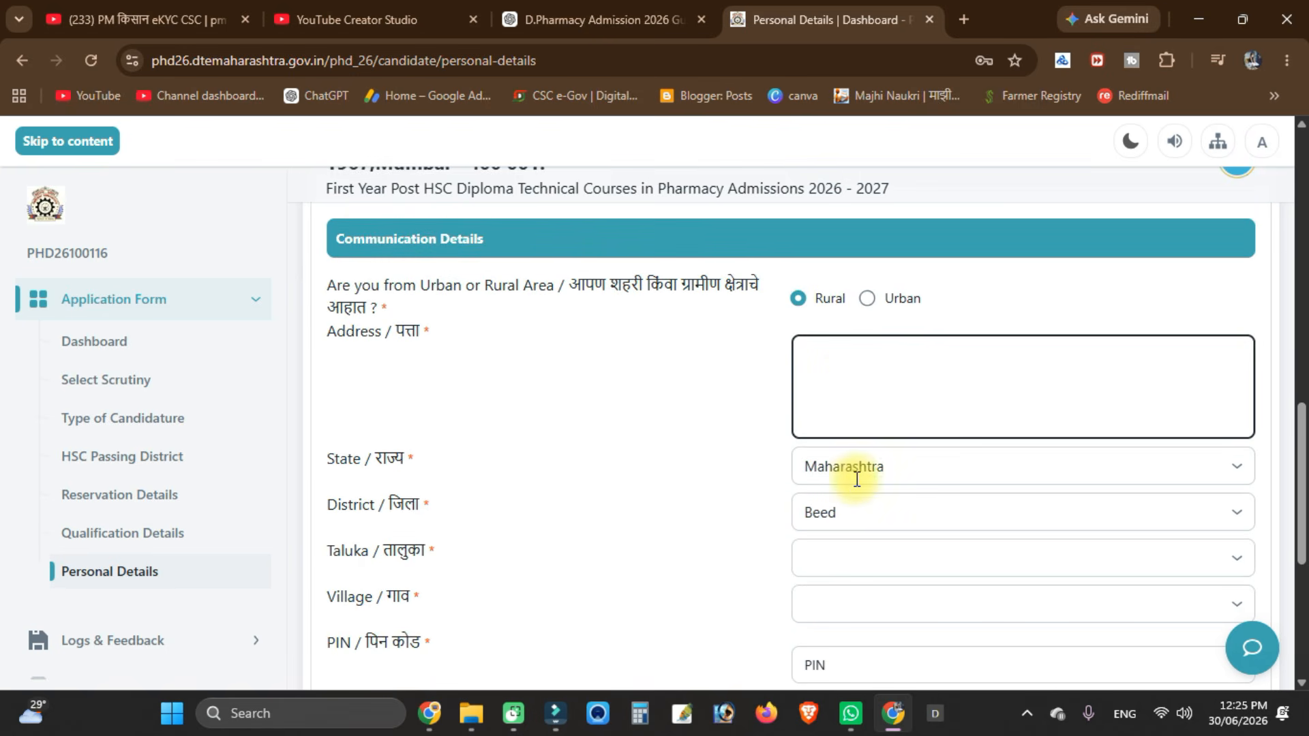
scroll(673, 486, down, 1)
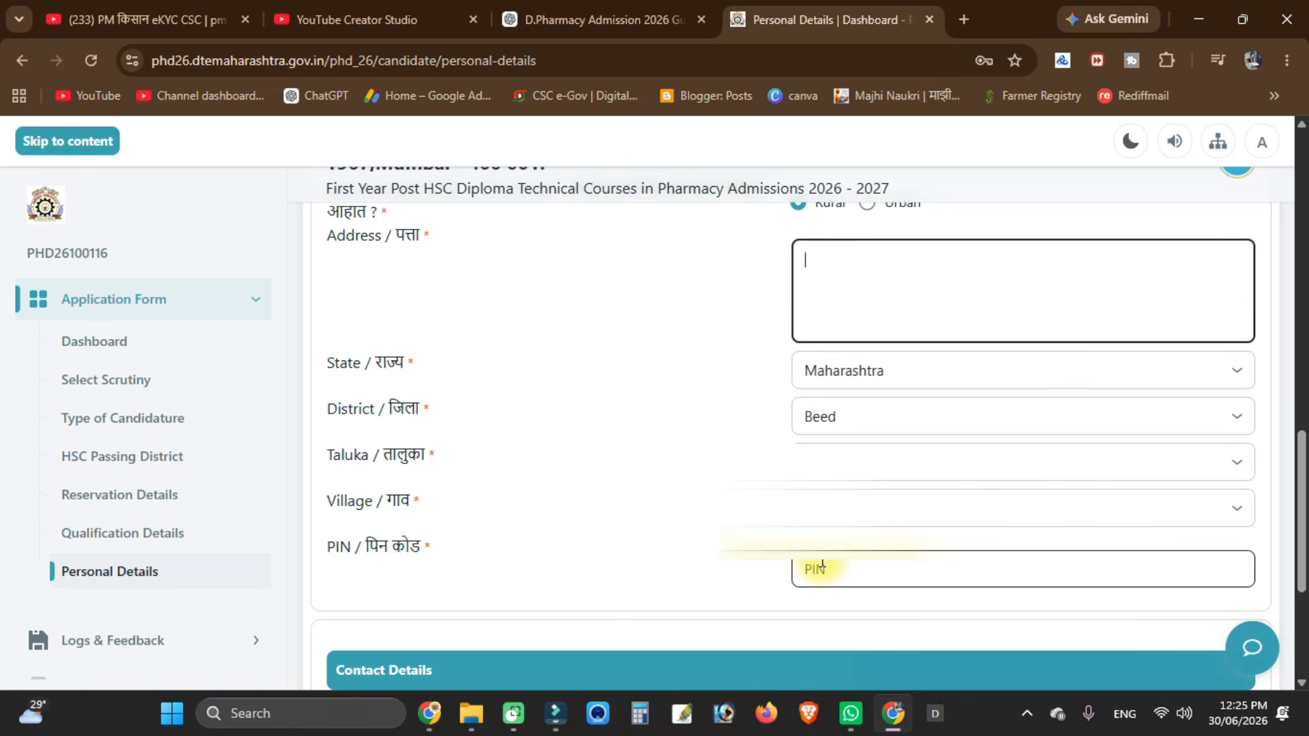
scroll(571, 452, down, 3)
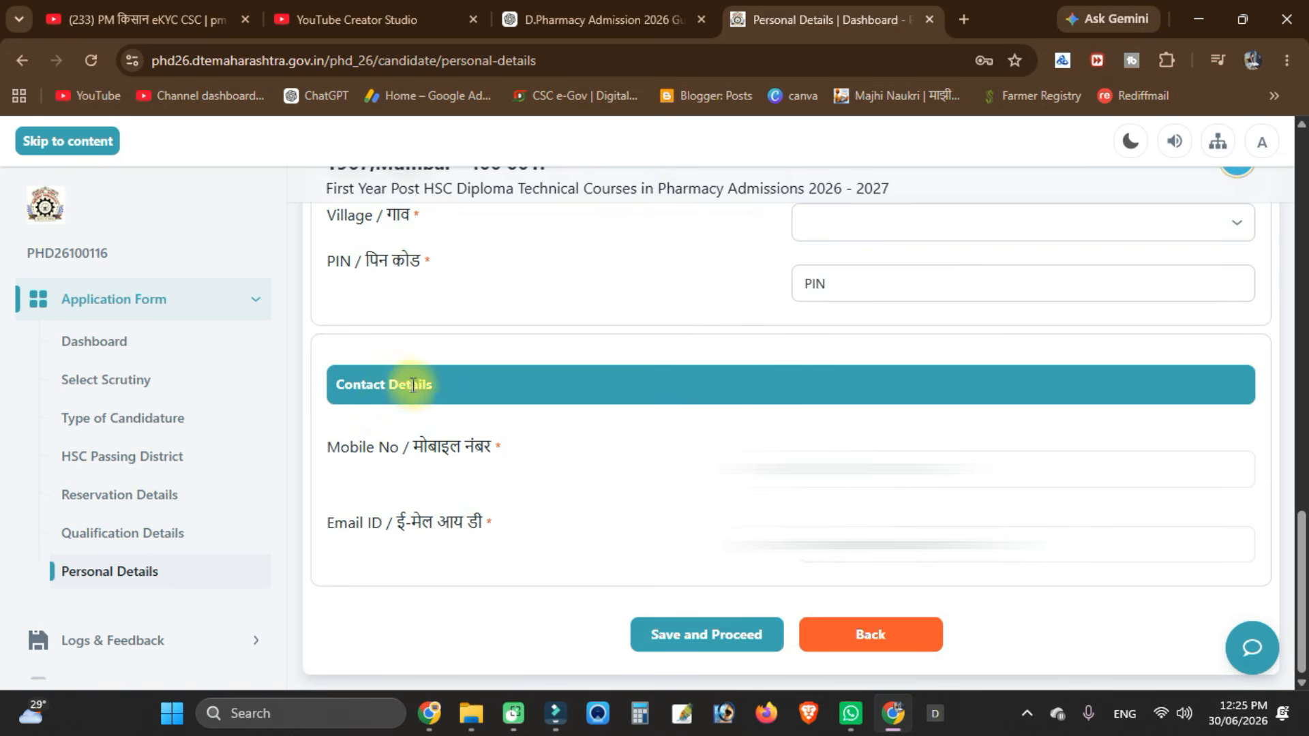
click(665, 655)
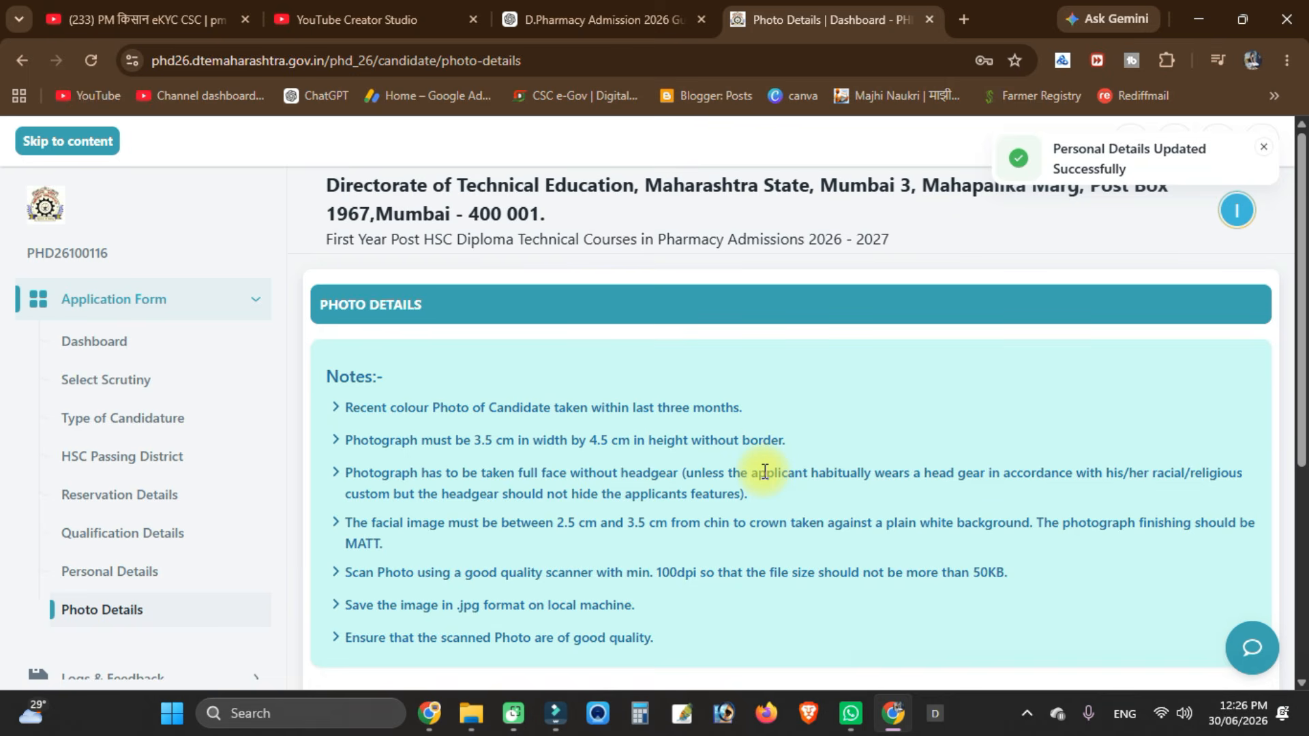
- Save the candidate's photograph in the photo details and proceed to the document upload
scroll(749, 450, down, 5)
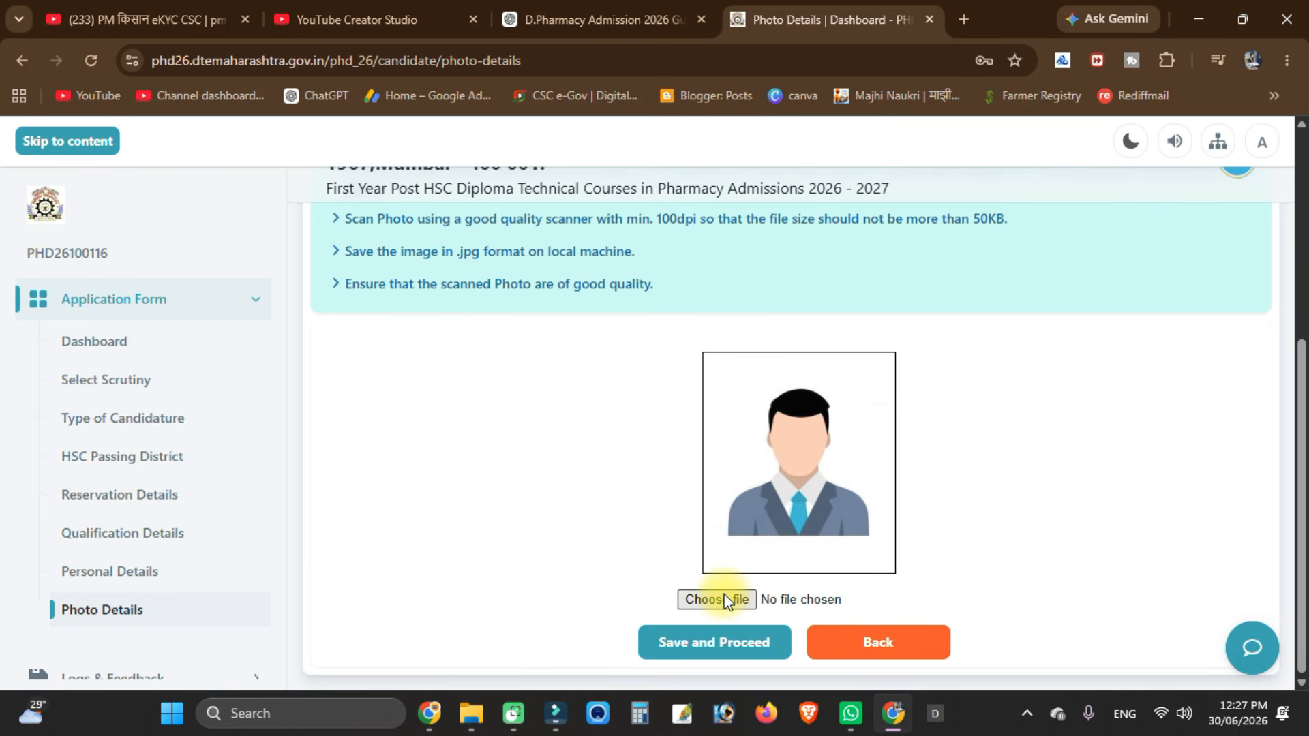
click(726, 658)
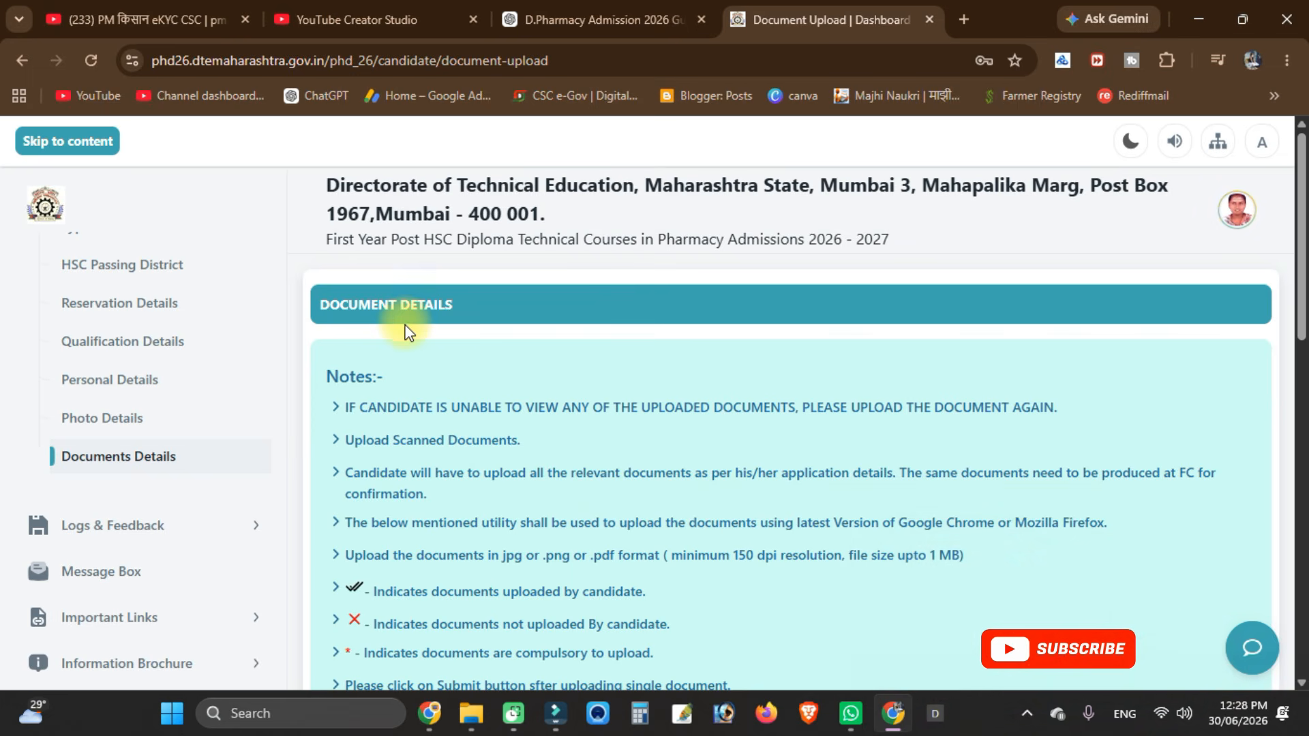
- Examine the document upload notes and the list of required documents, from the SSC marks statement to the income certificate
scroll(407, 332, down, 5)
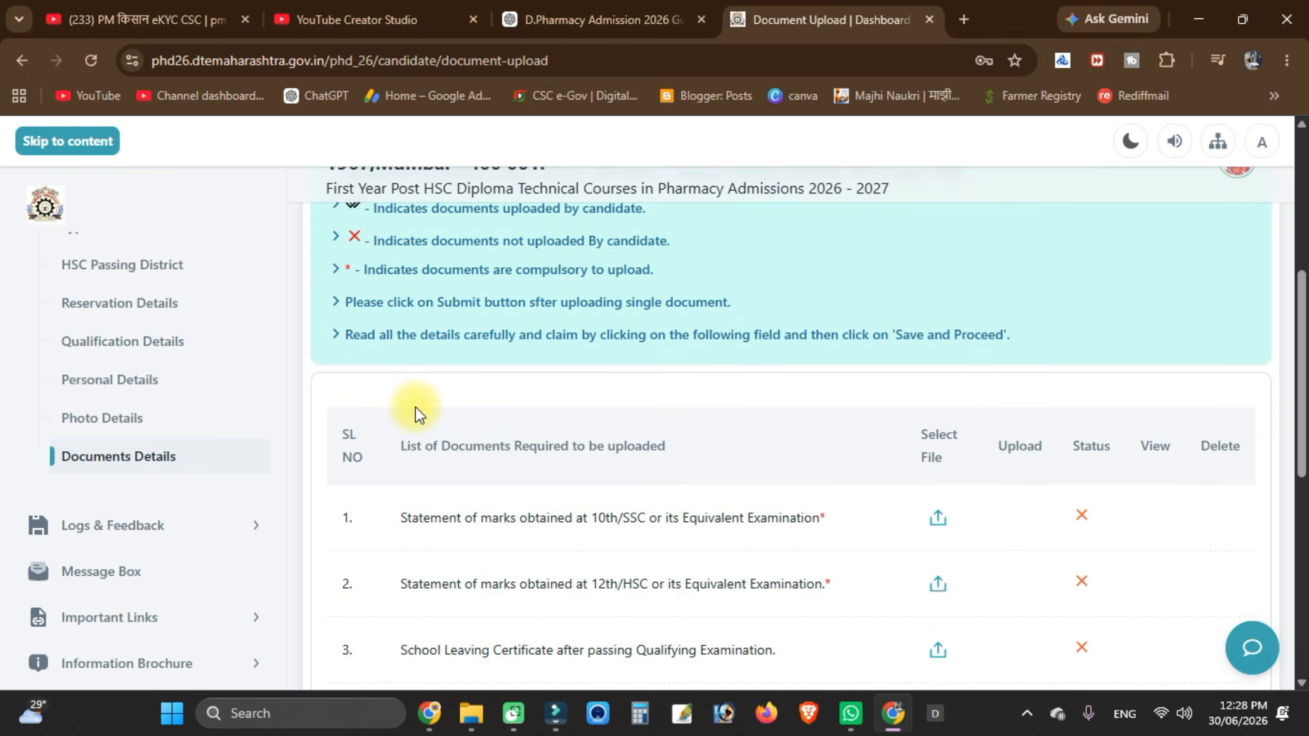
scroll(395, 421, down, 3)
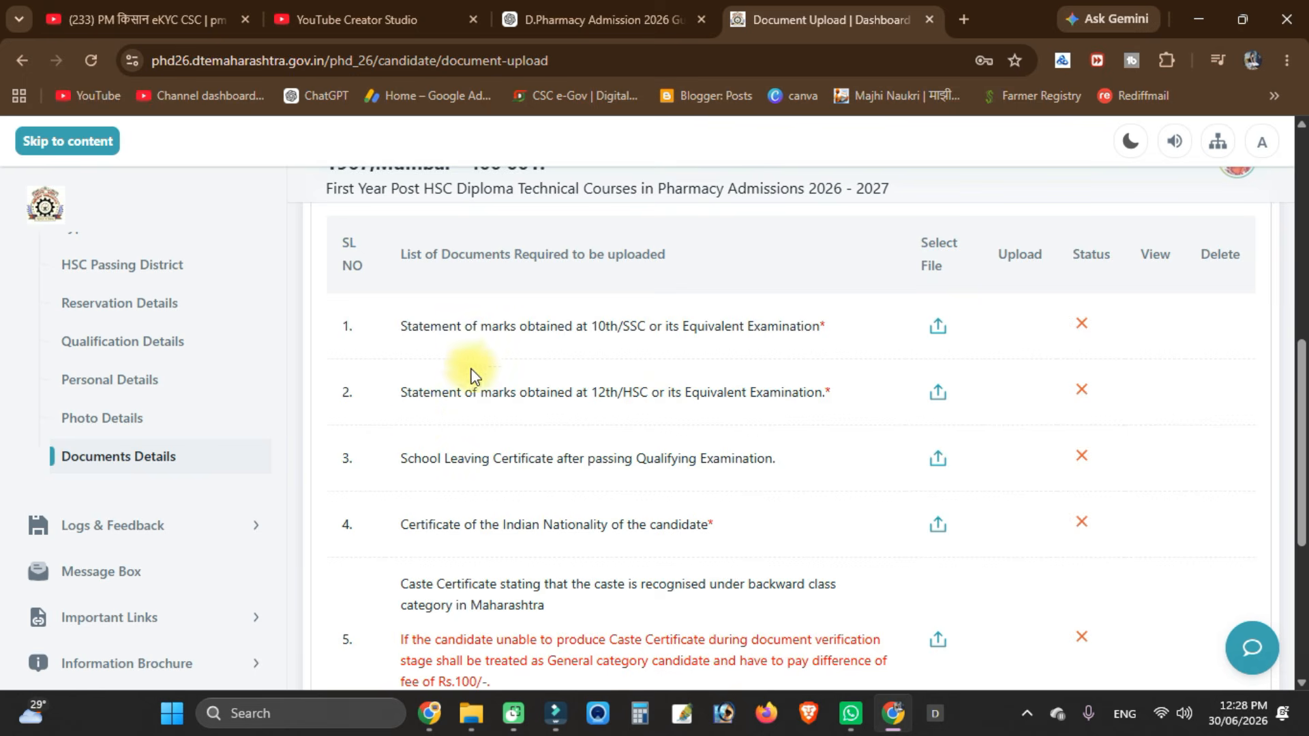
scroll(463, 362, up, 6)
scroll(466, 372, down, 5)
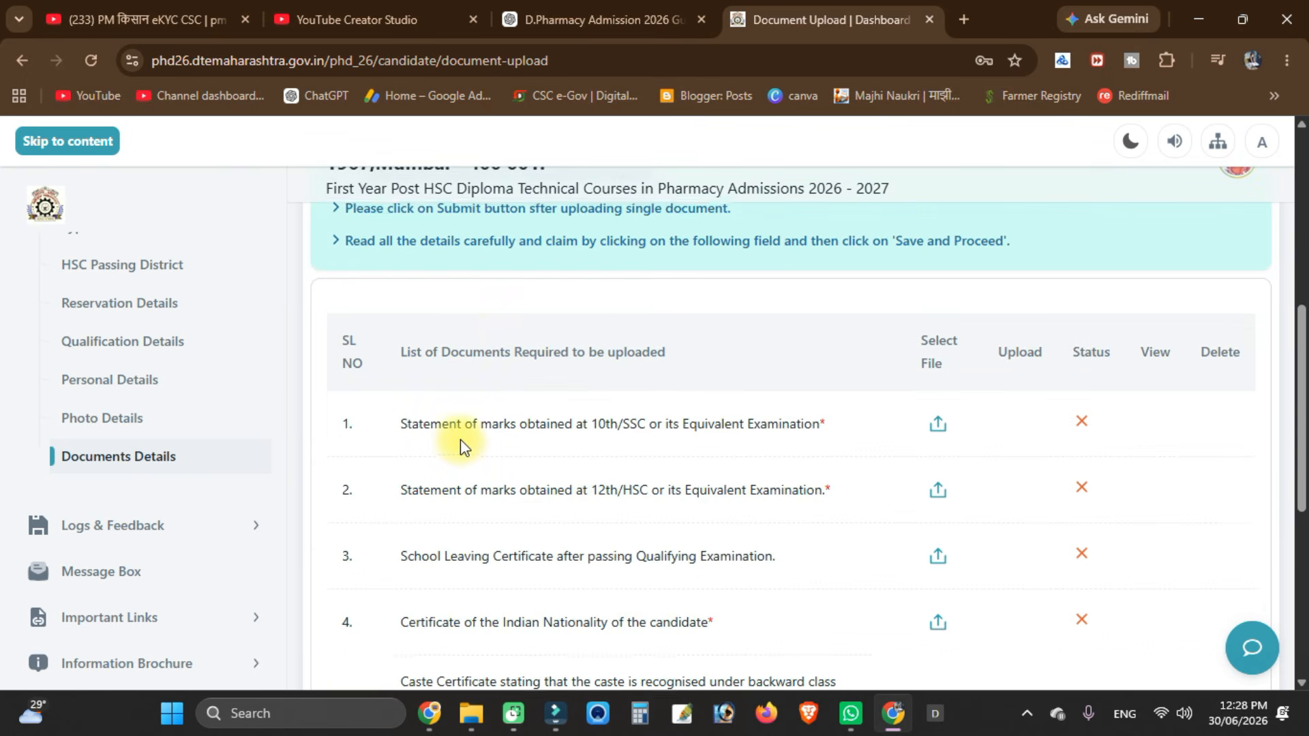
scroll(460, 439, up, 5)
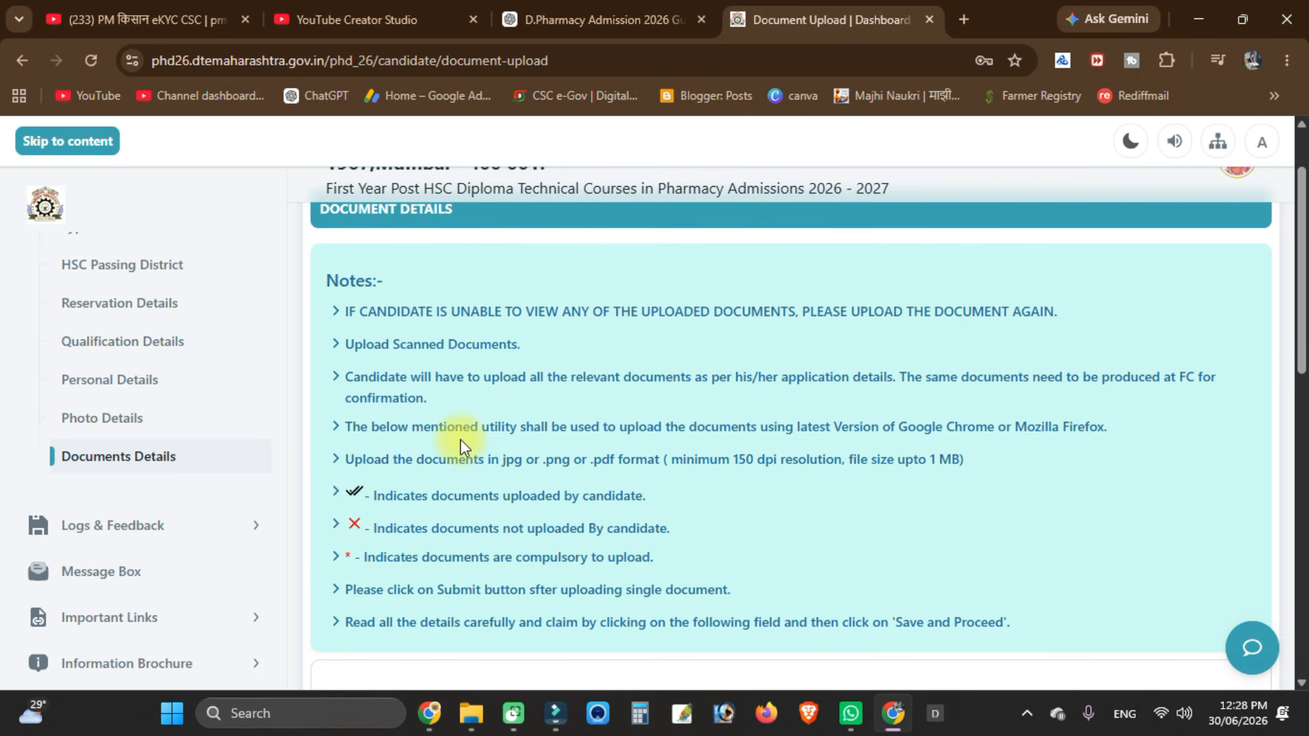
scroll(456, 440, down, 2)
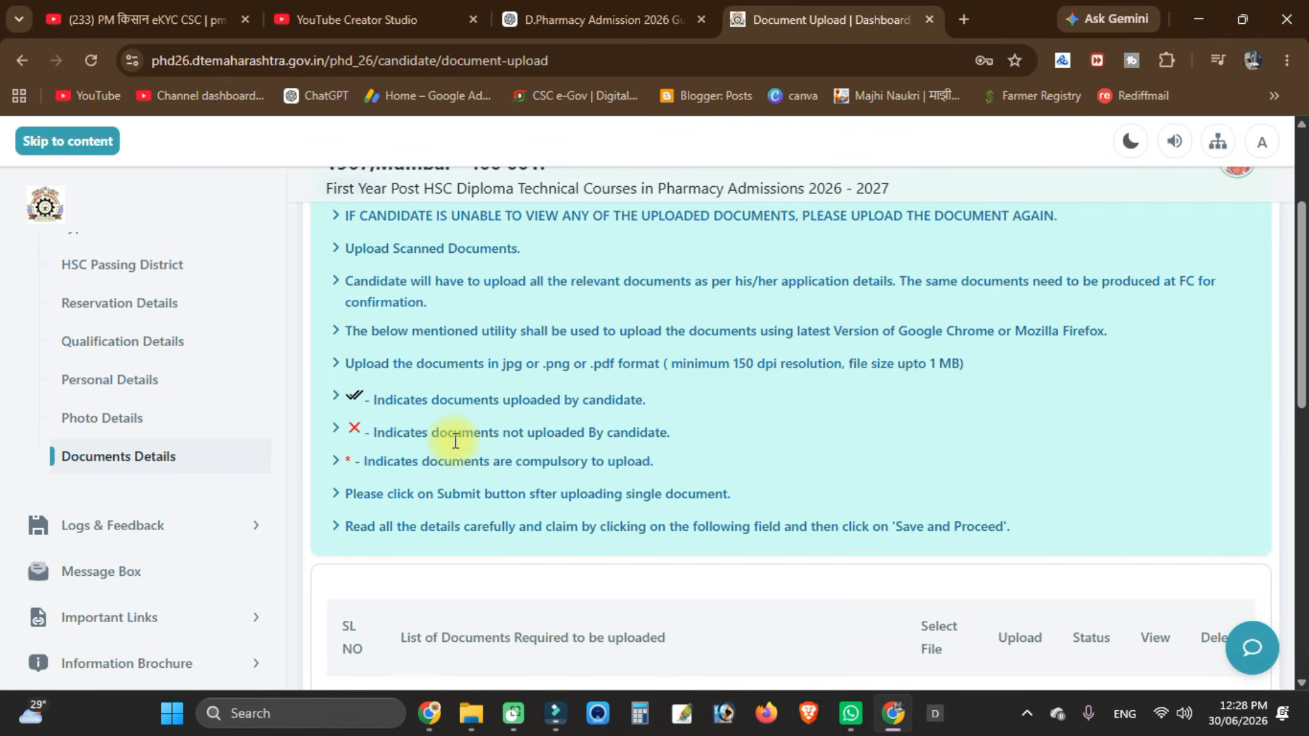
scroll(453, 441, down, 3)
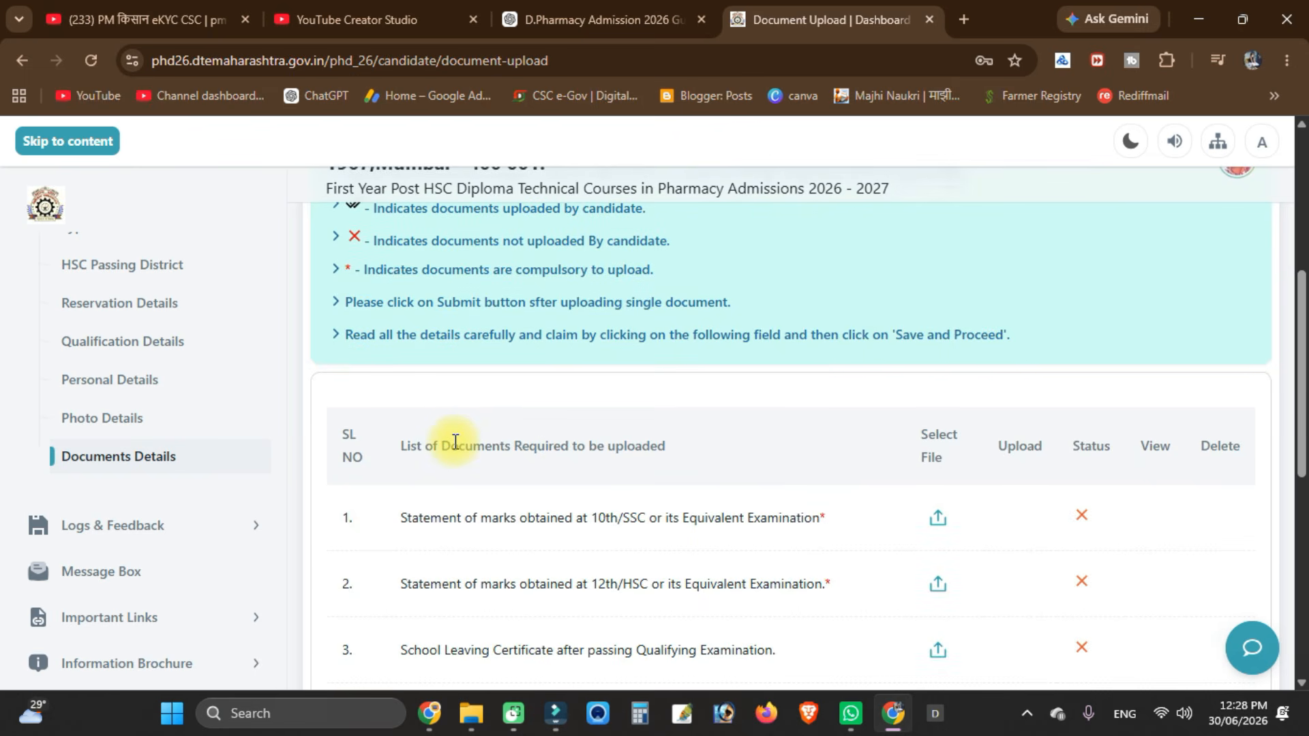
scroll(458, 434, down, 3)
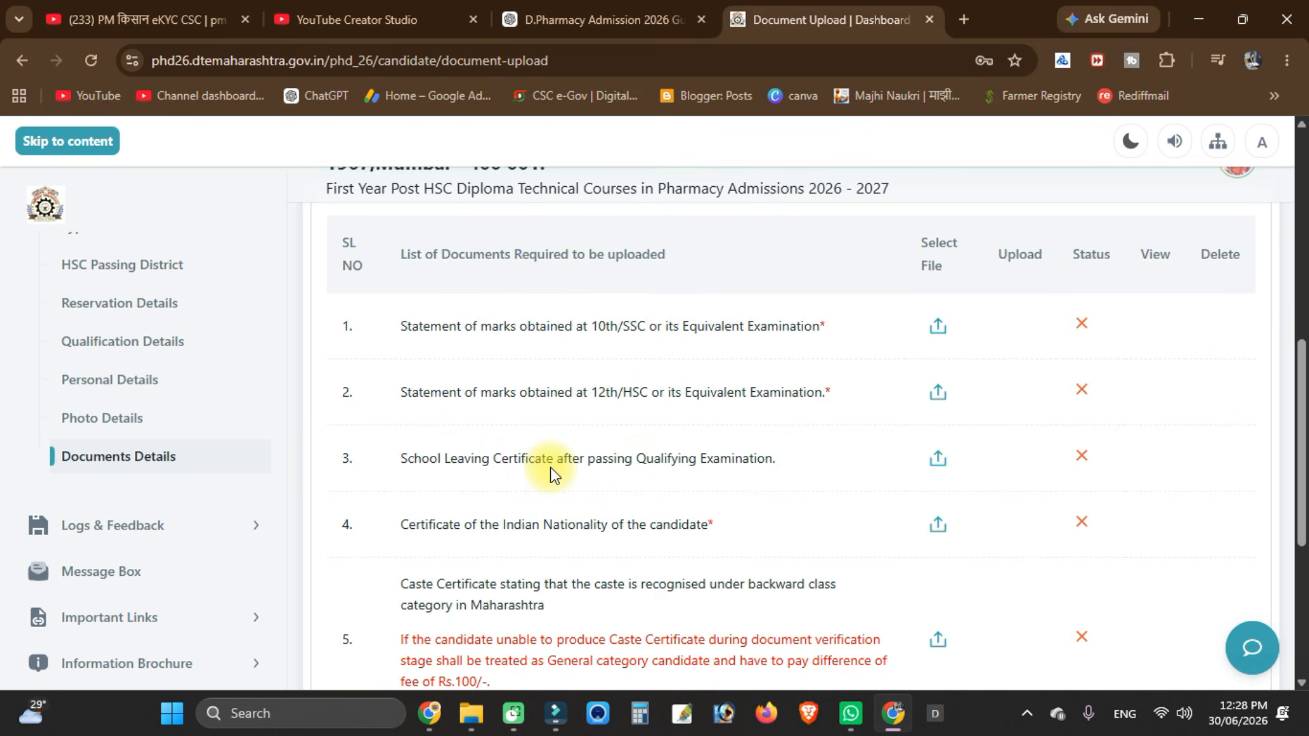
scroll(546, 467, down, 1)
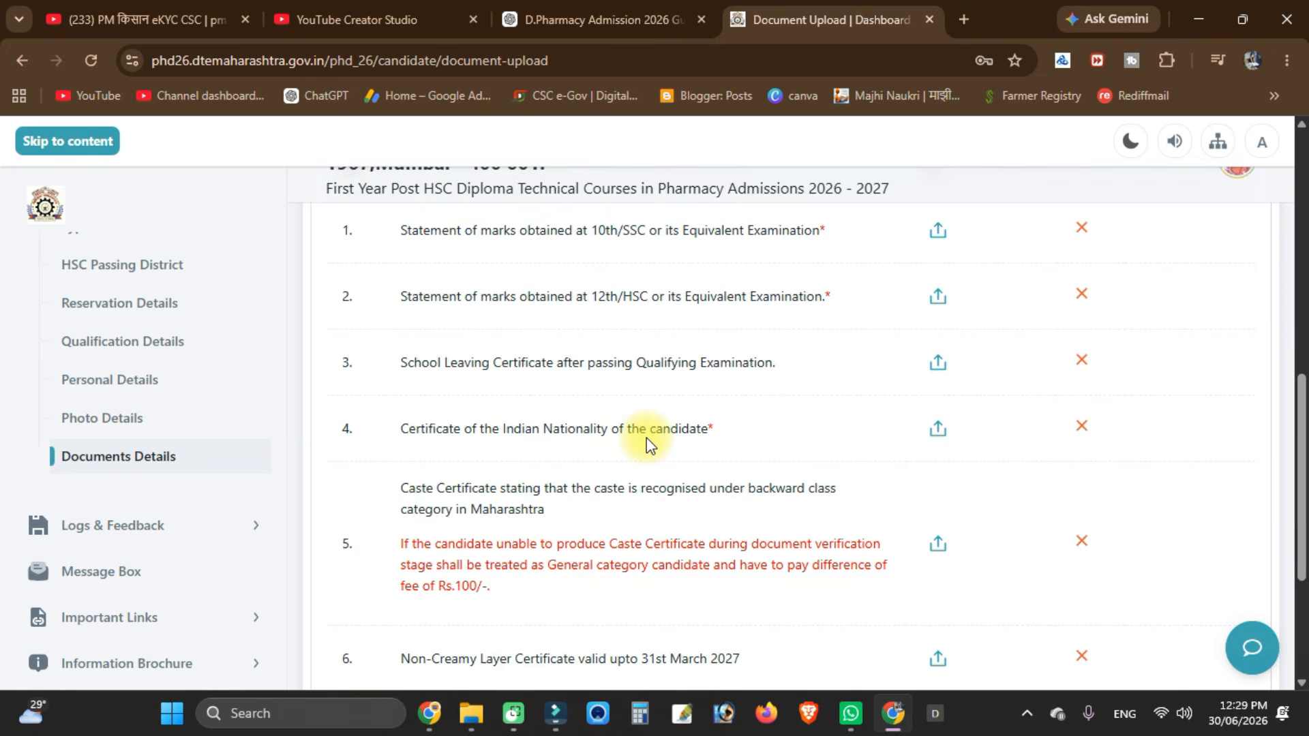
scroll(565, 435, down, 2)
scroll(545, 436, down, 1)
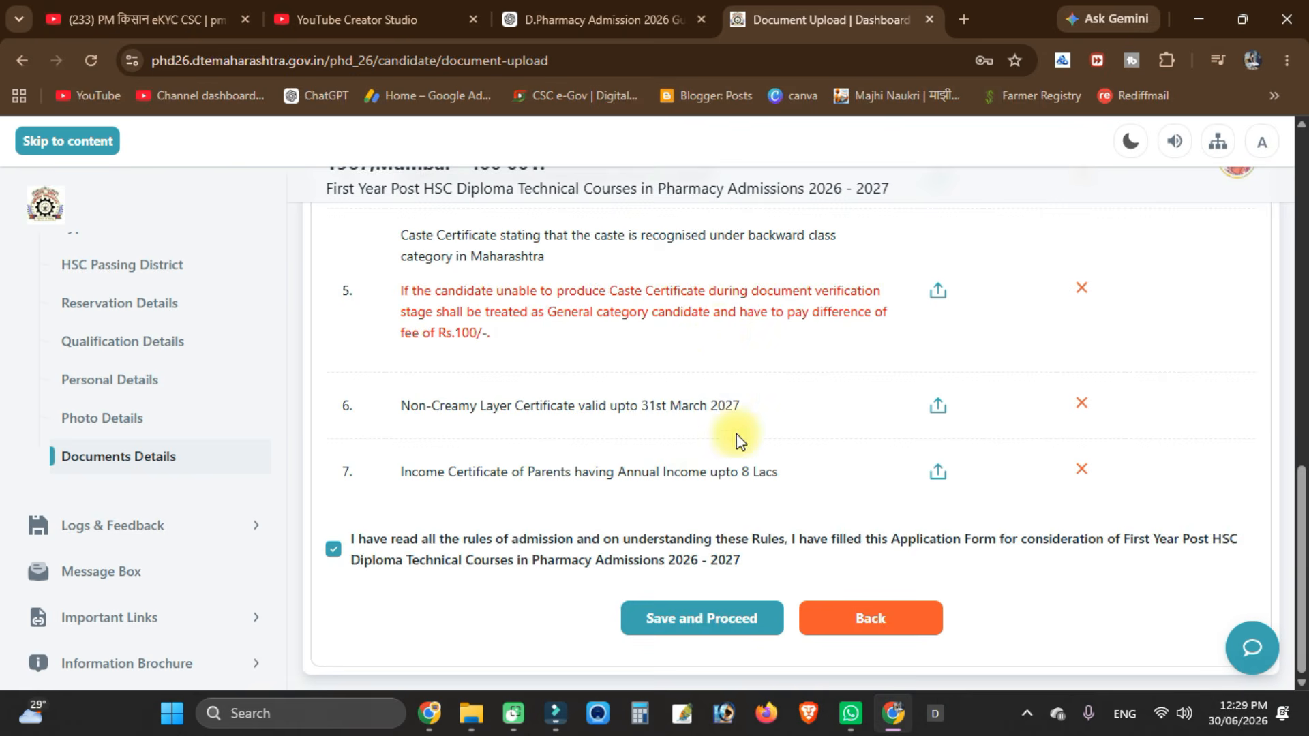
- Upload the 10th/SSC statement of marks from the DTE folder, then save the document details and proceed
scroll(736, 434, up, 5)
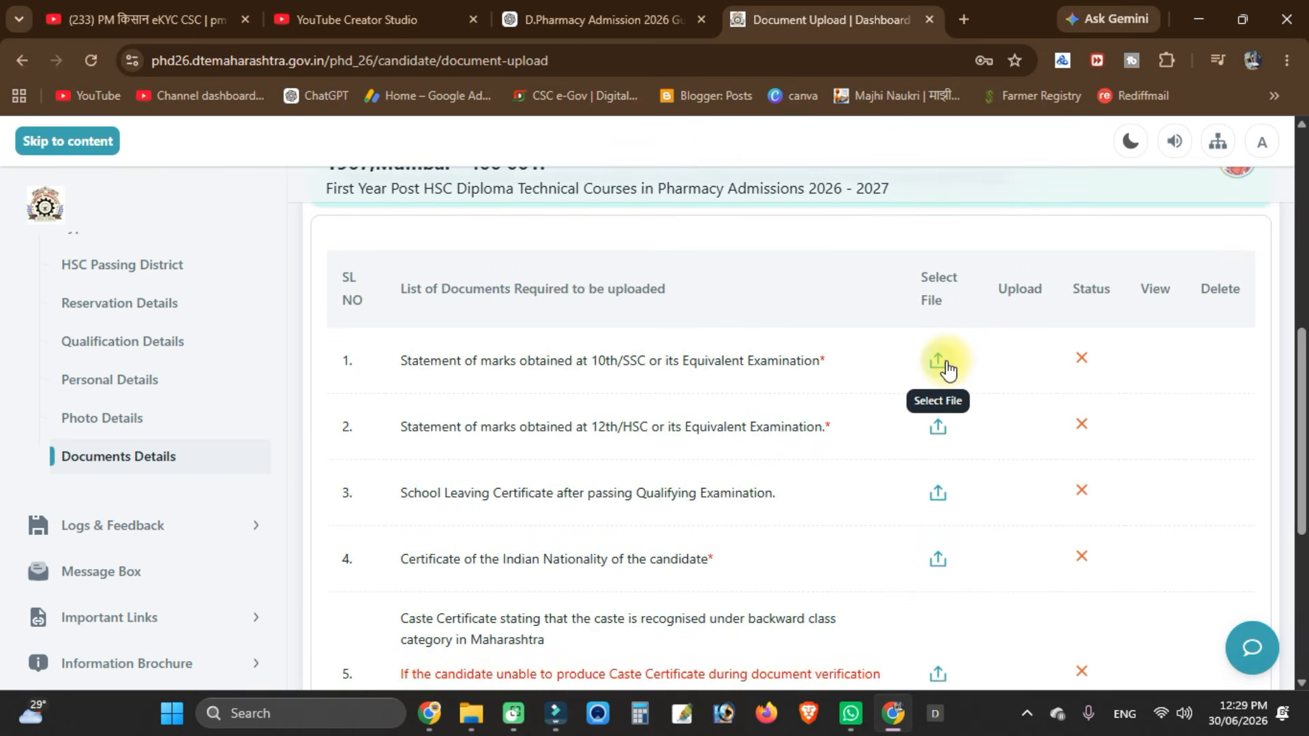
click(945, 364)
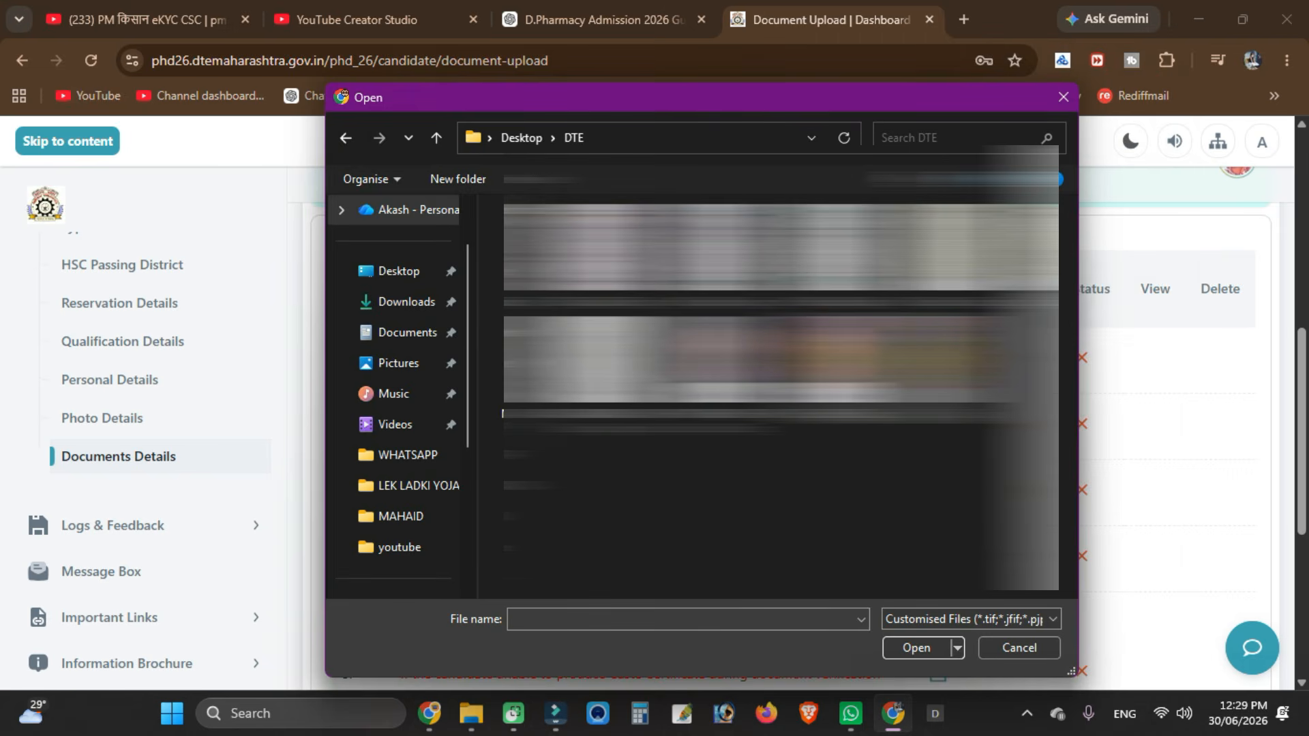
double_click(892, 363)
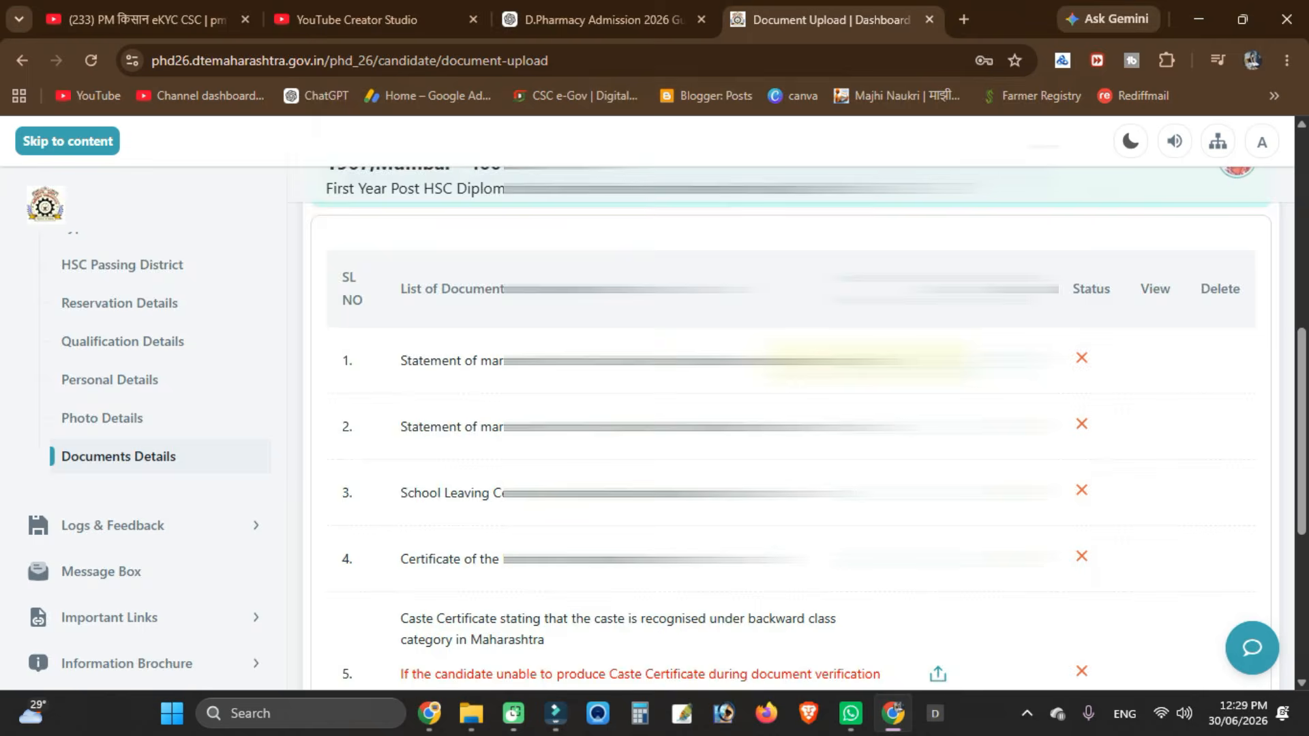
scroll(1048, 358, down, 1)
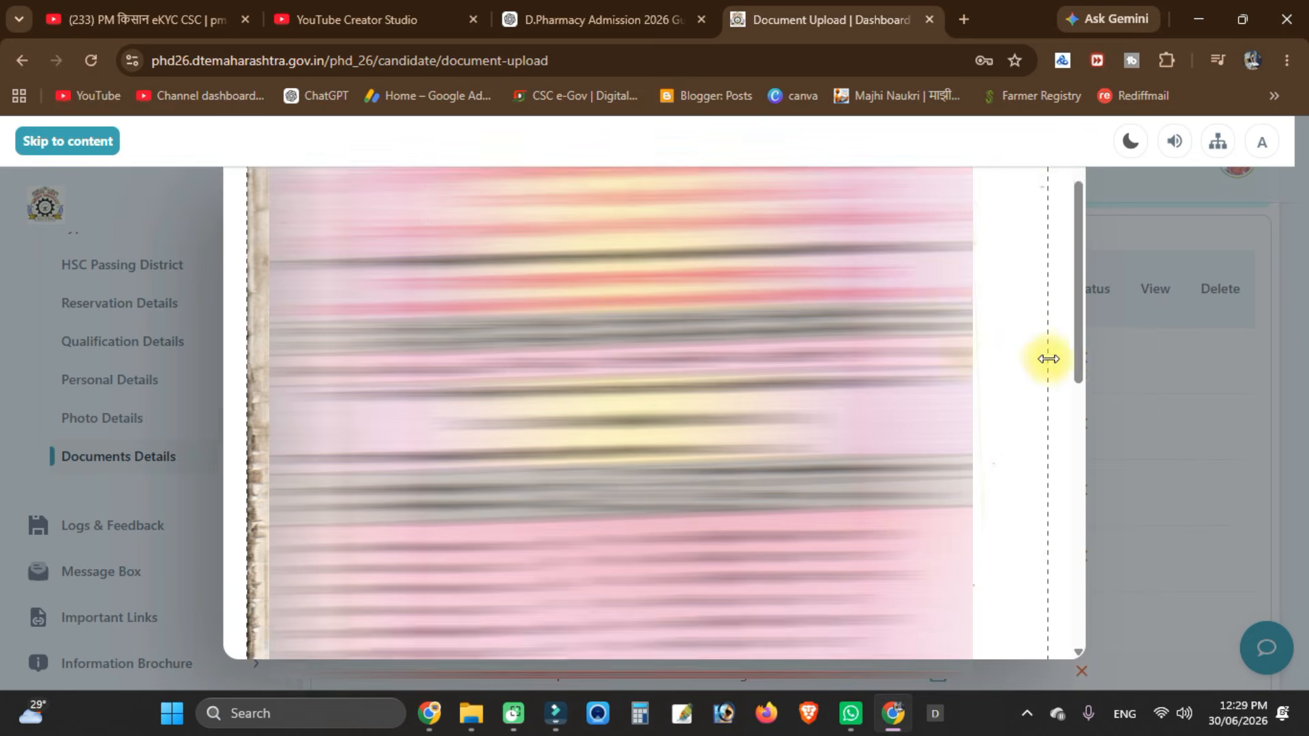
scroll(1048, 358, down, 5)
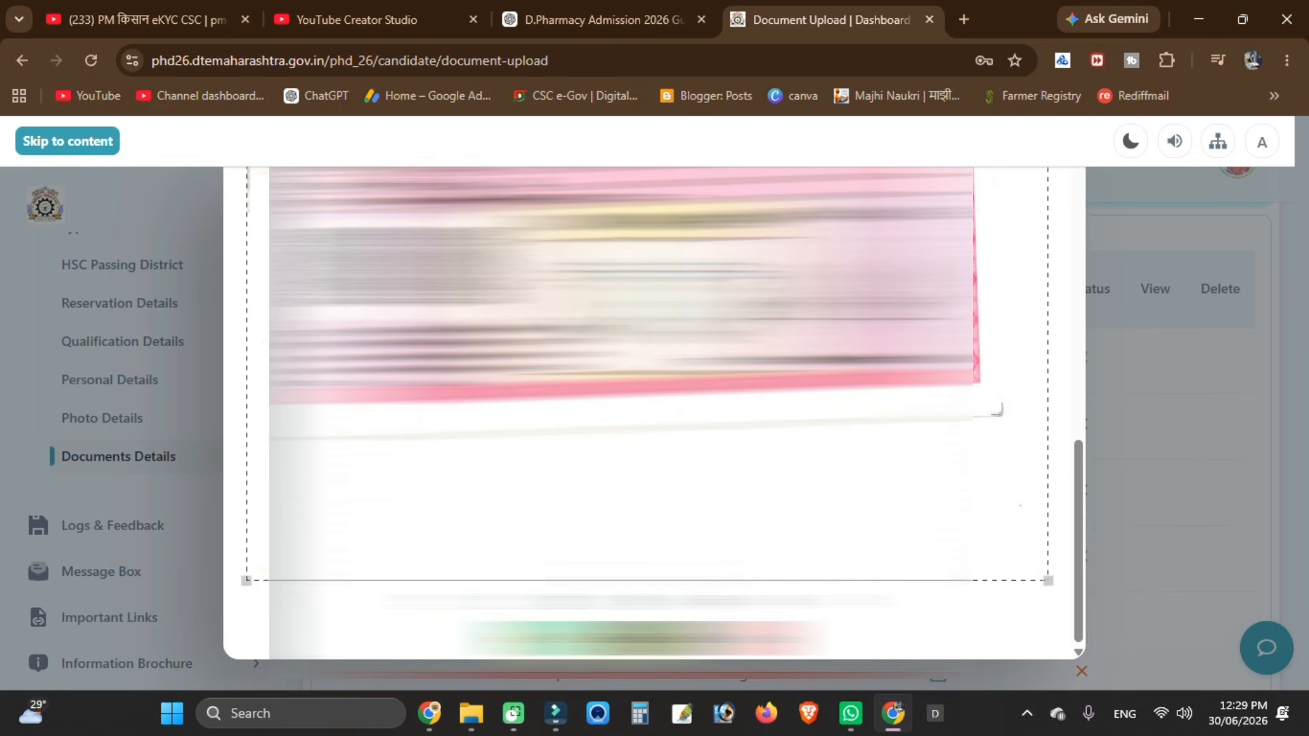
click(597, 637)
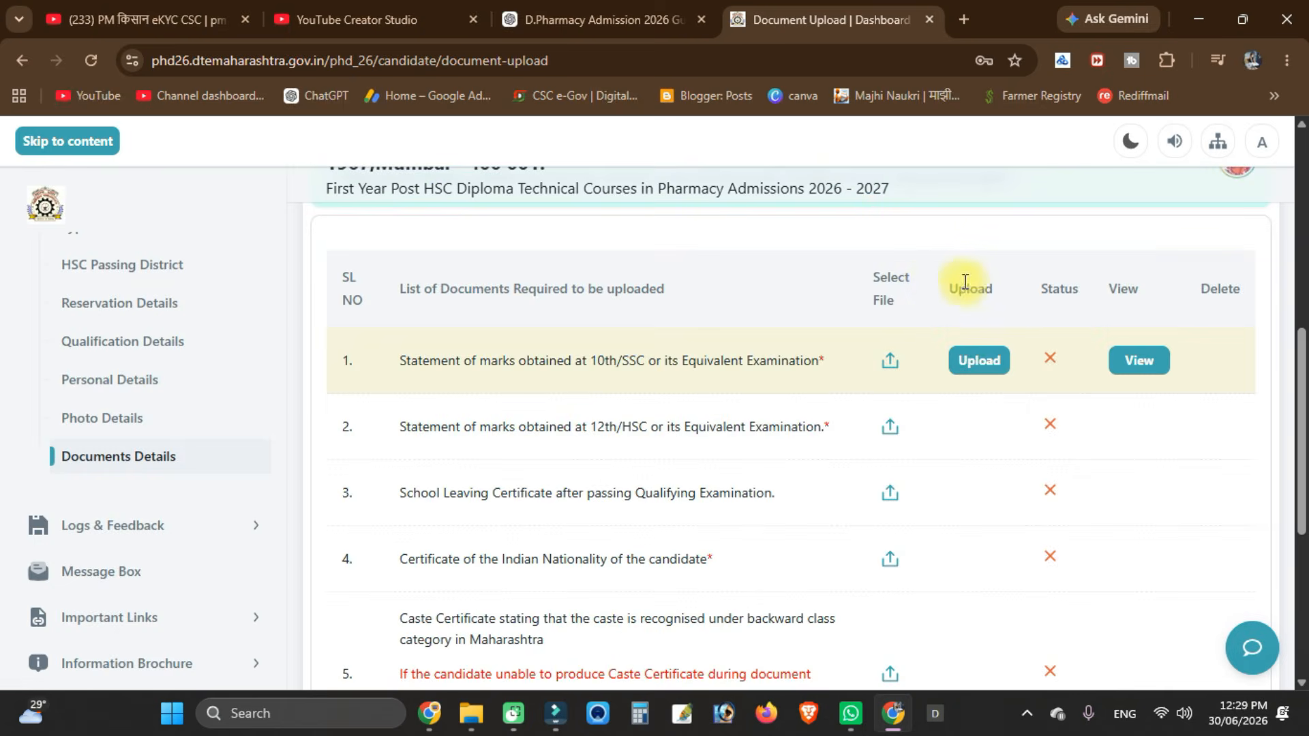
click(970, 362)
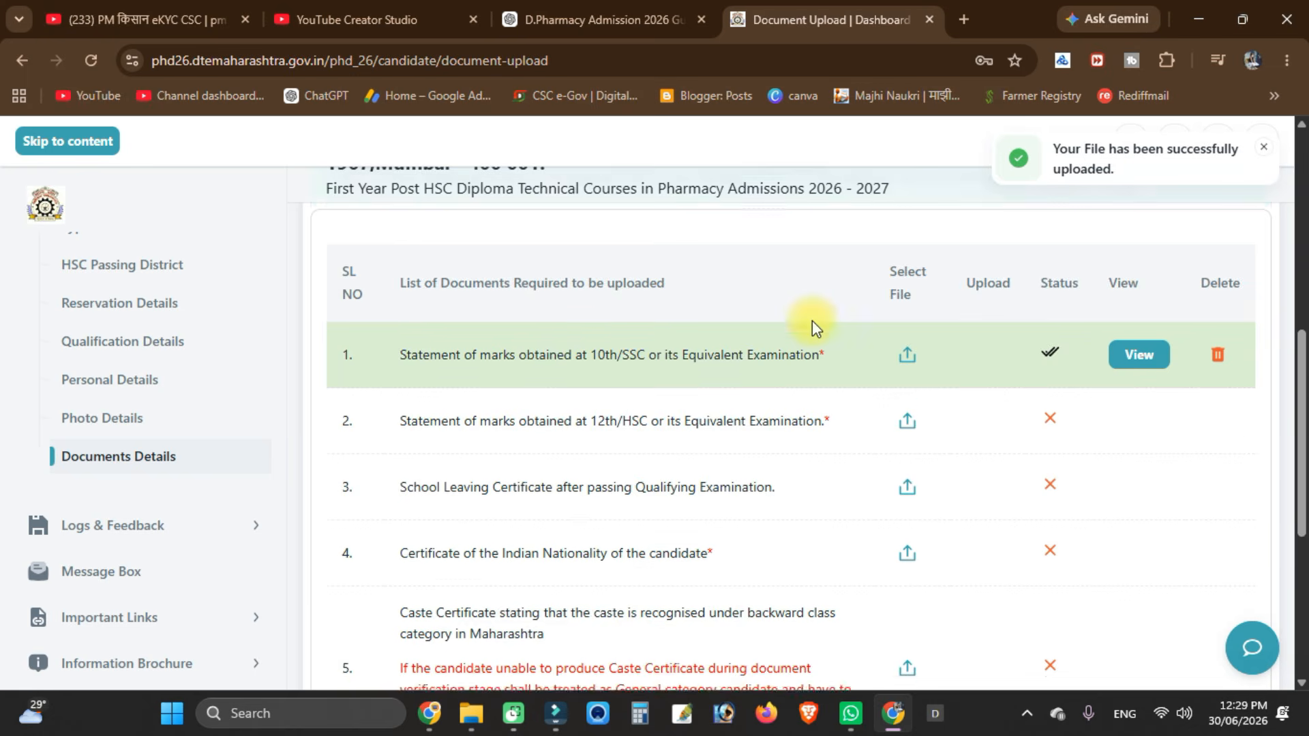
scroll(812, 320, down, 5)
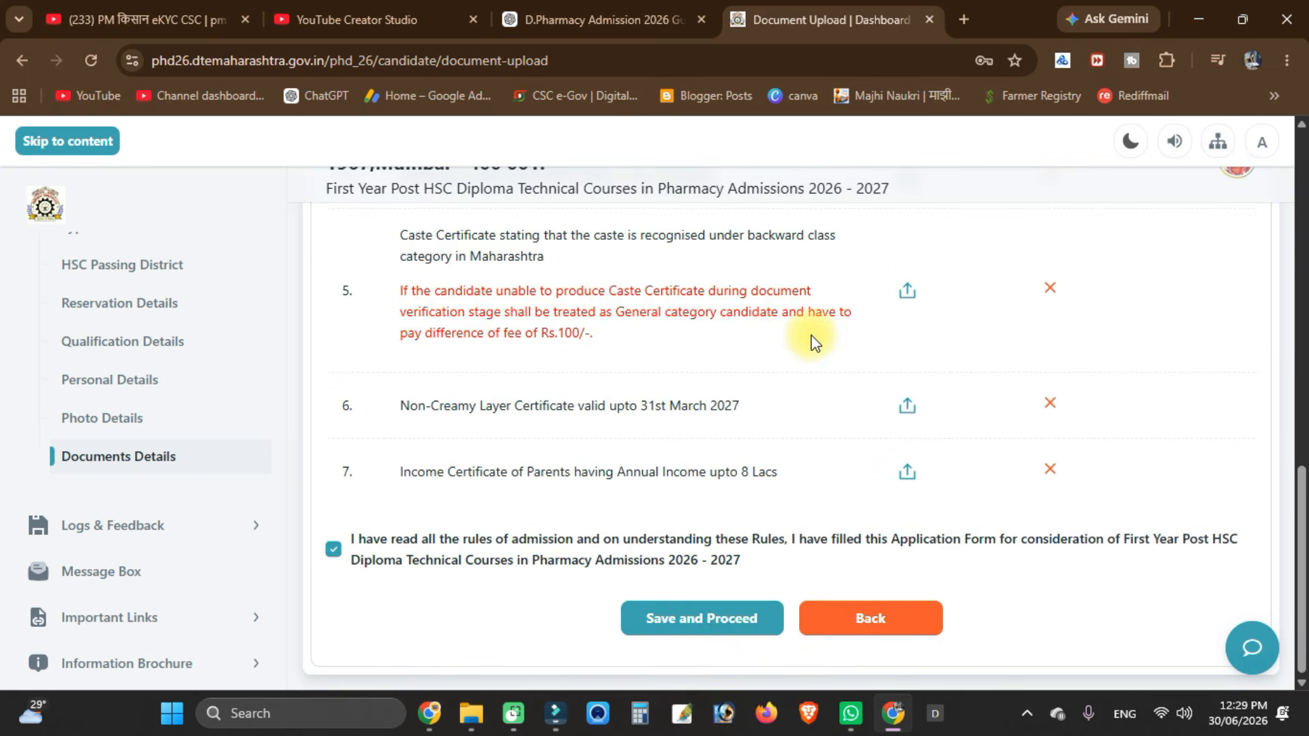
click(735, 617)
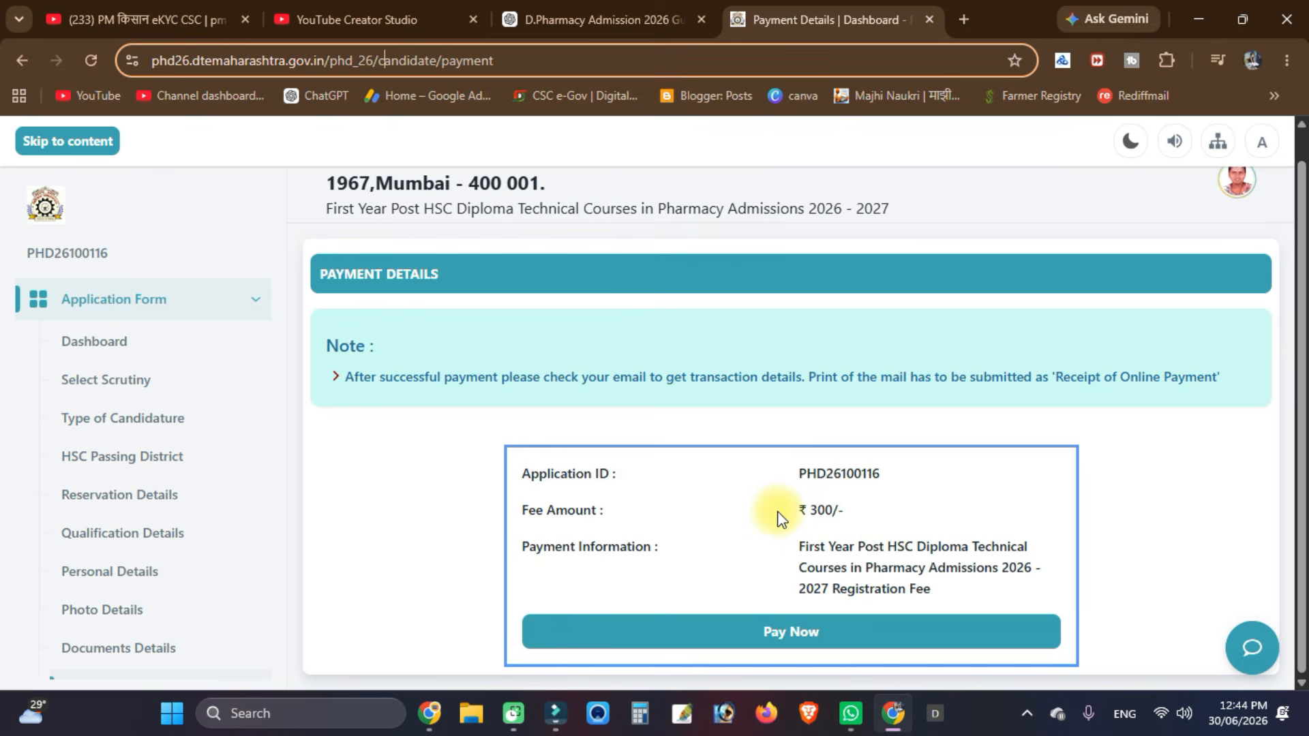
- Request a UPI QR code for the registration fee, accept the fee breakup, and exit the payment checkout
drag(784, 513, 879, 511)
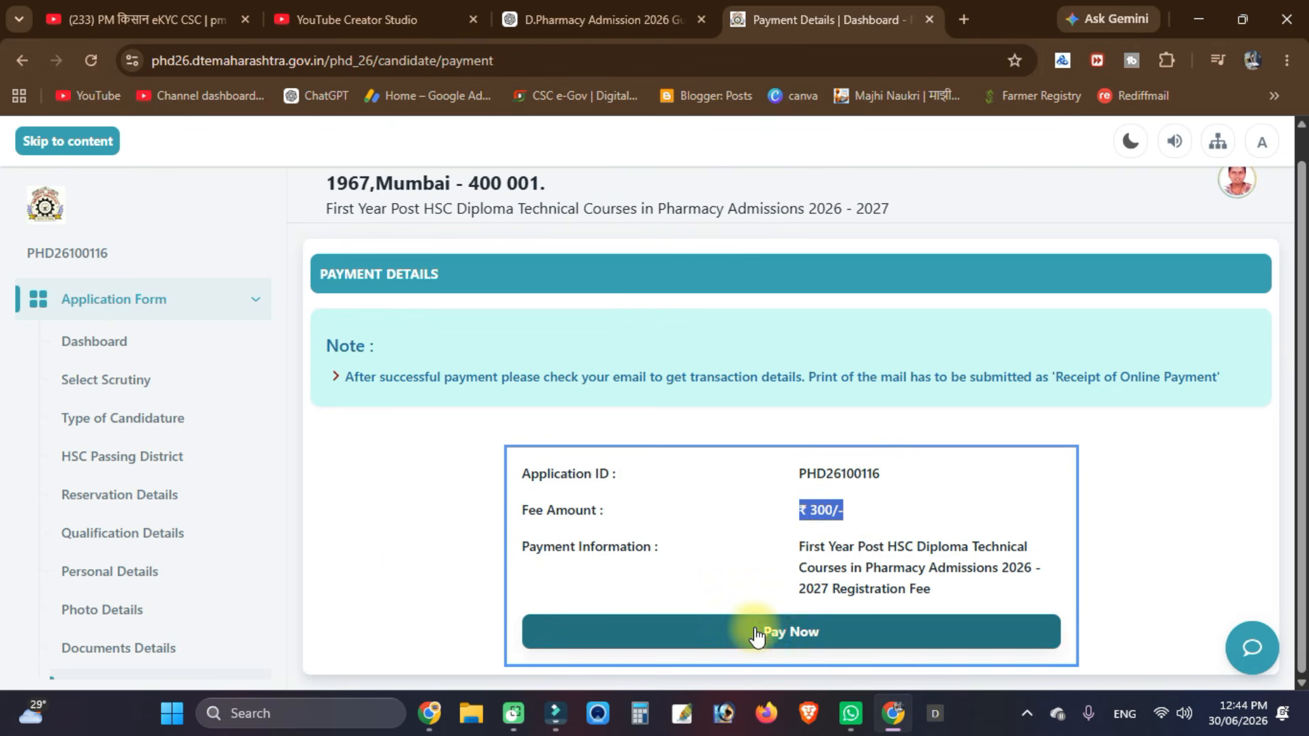
click(797, 641)
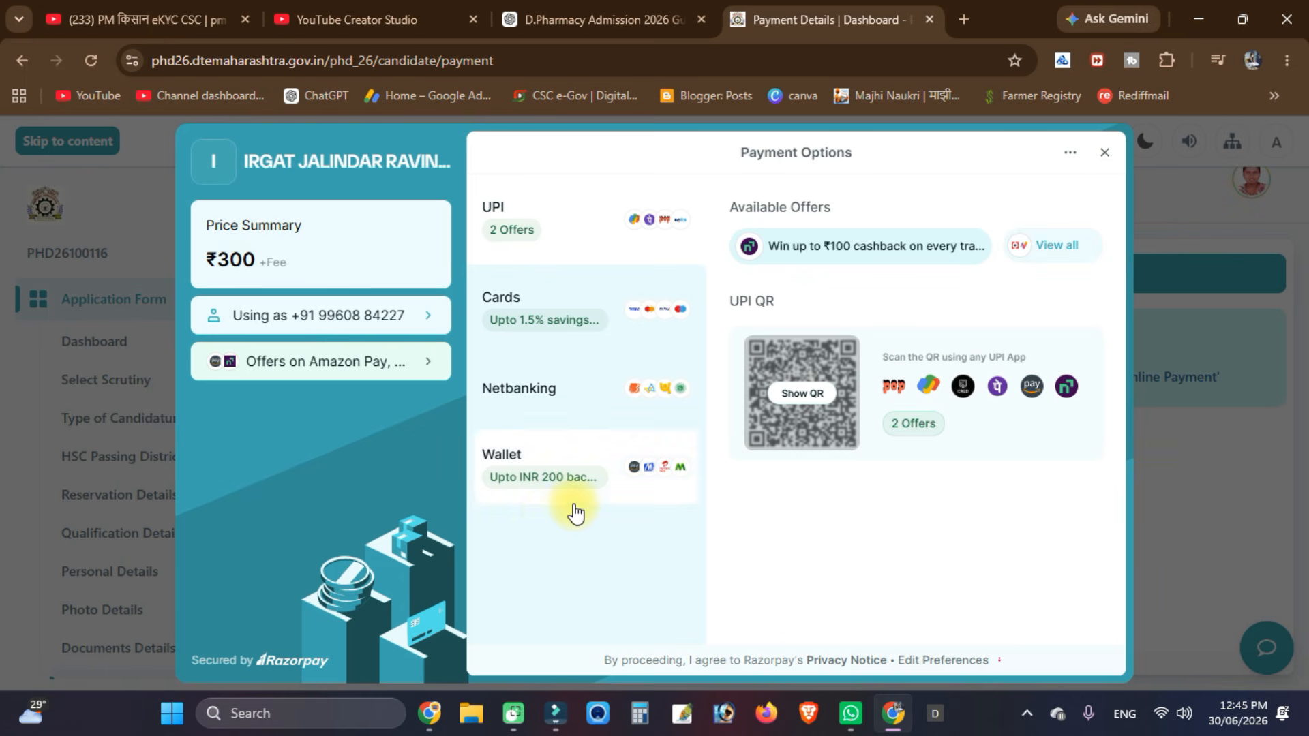
click(801, 392)
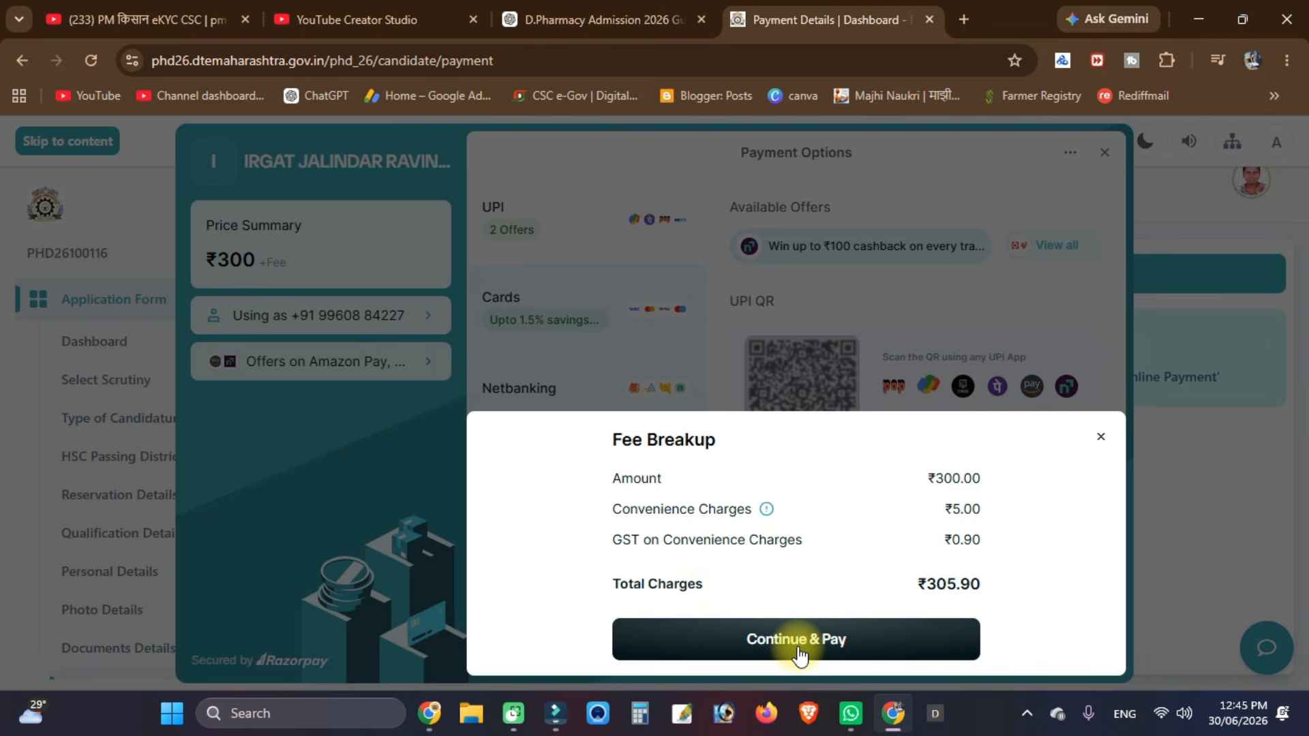
click(799, 651)
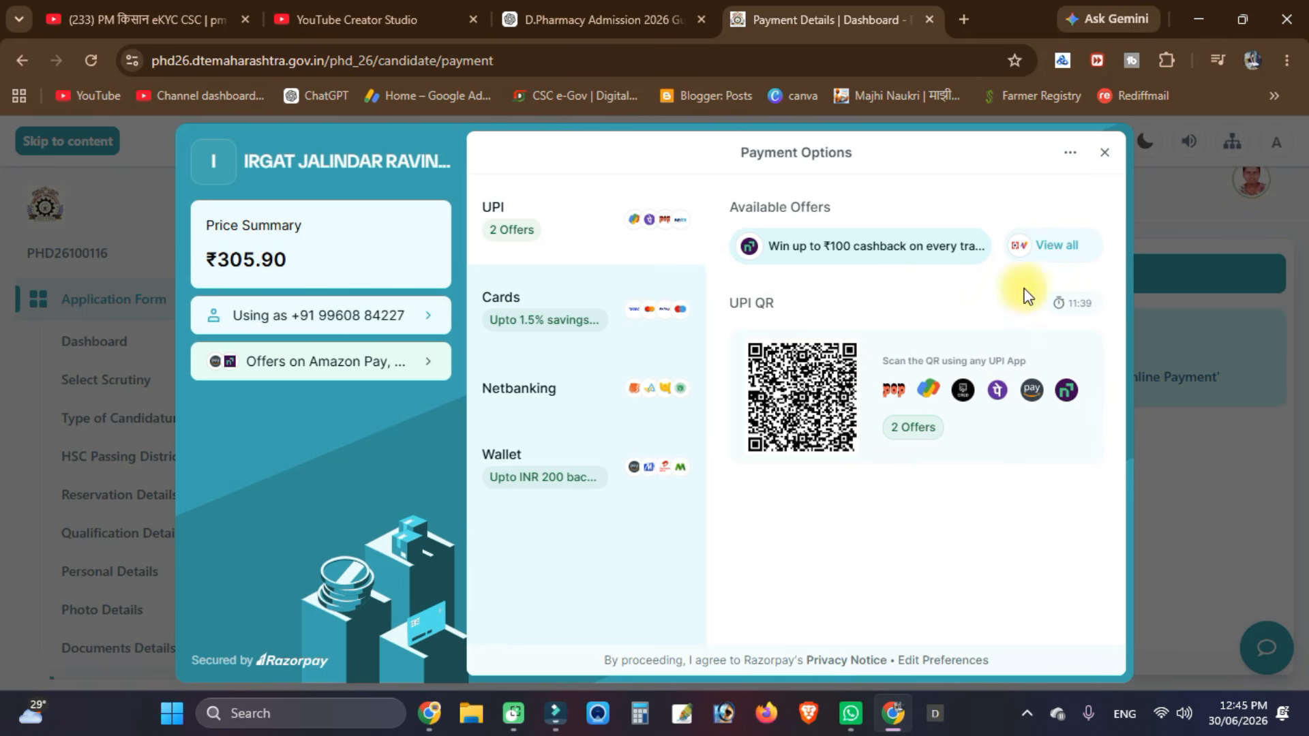
click(1105, 157)
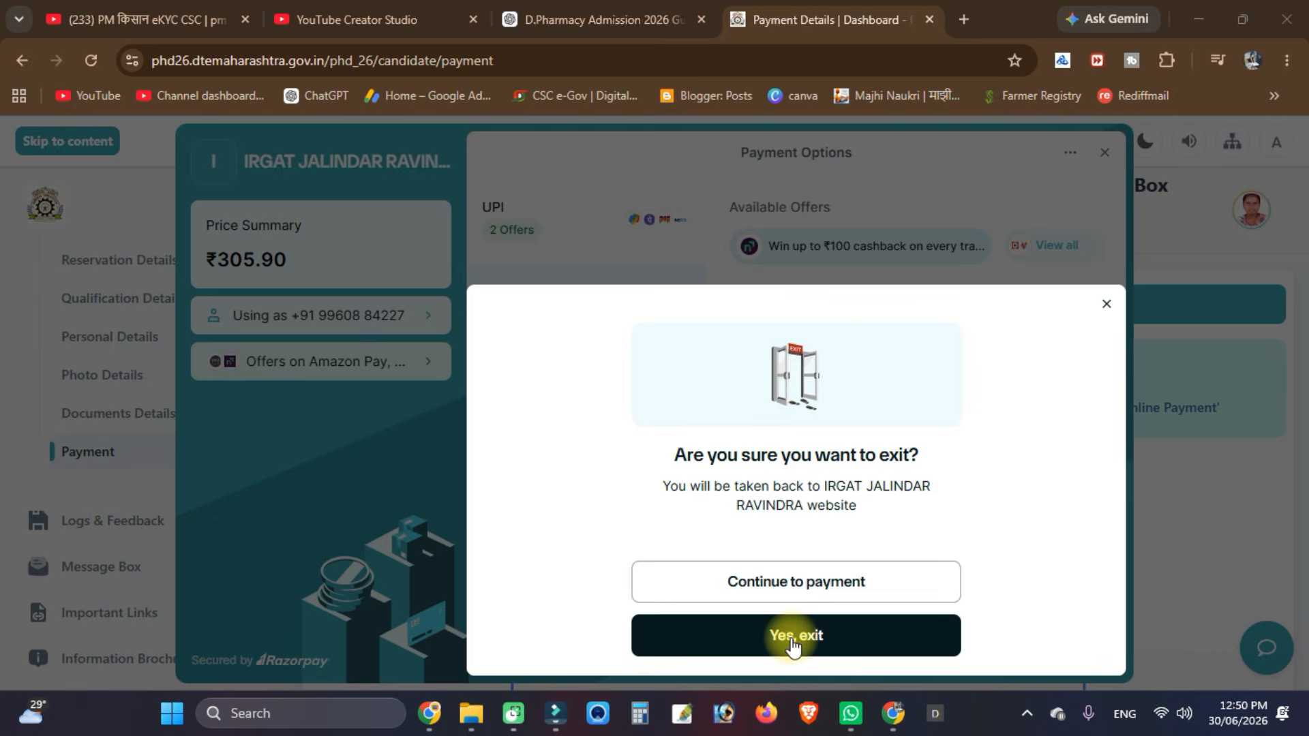
click(793, 641)
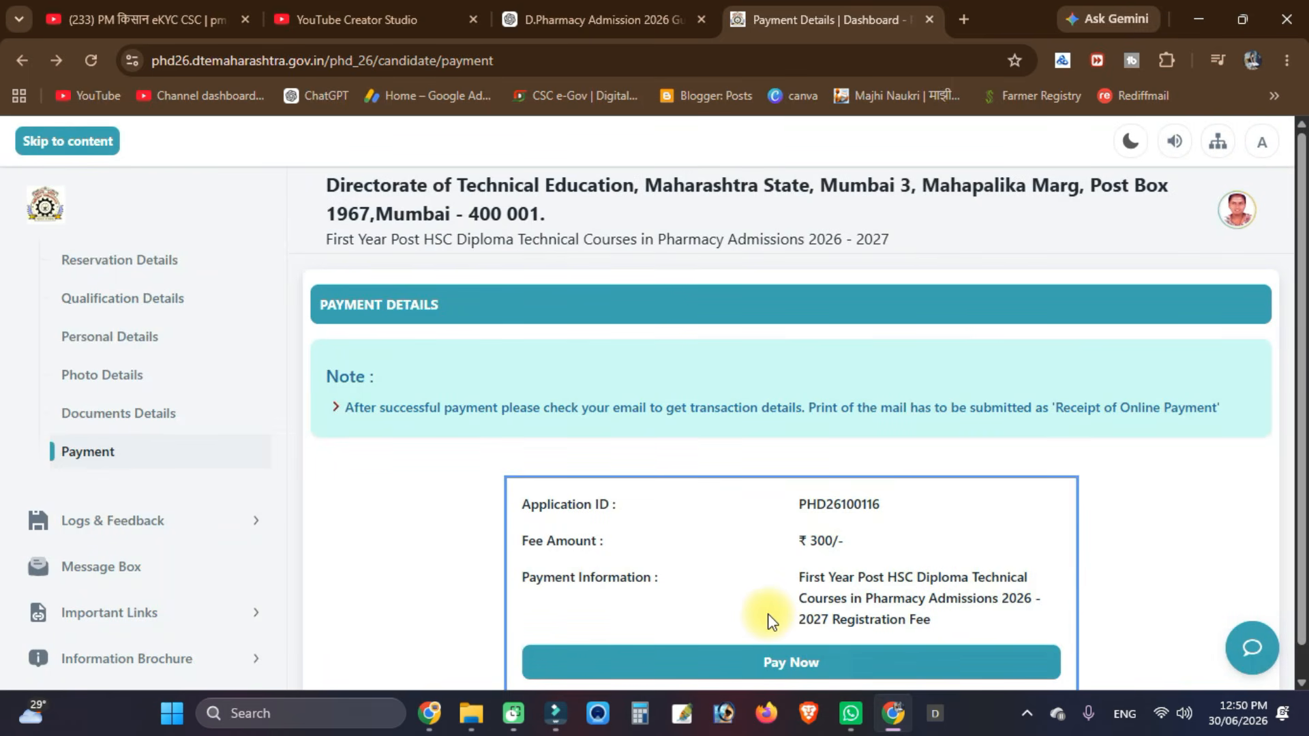
- Open the candidate dashboard and examine the completion status of the application form stages
scroll(225, 259, up, 5)
click(191, 305)
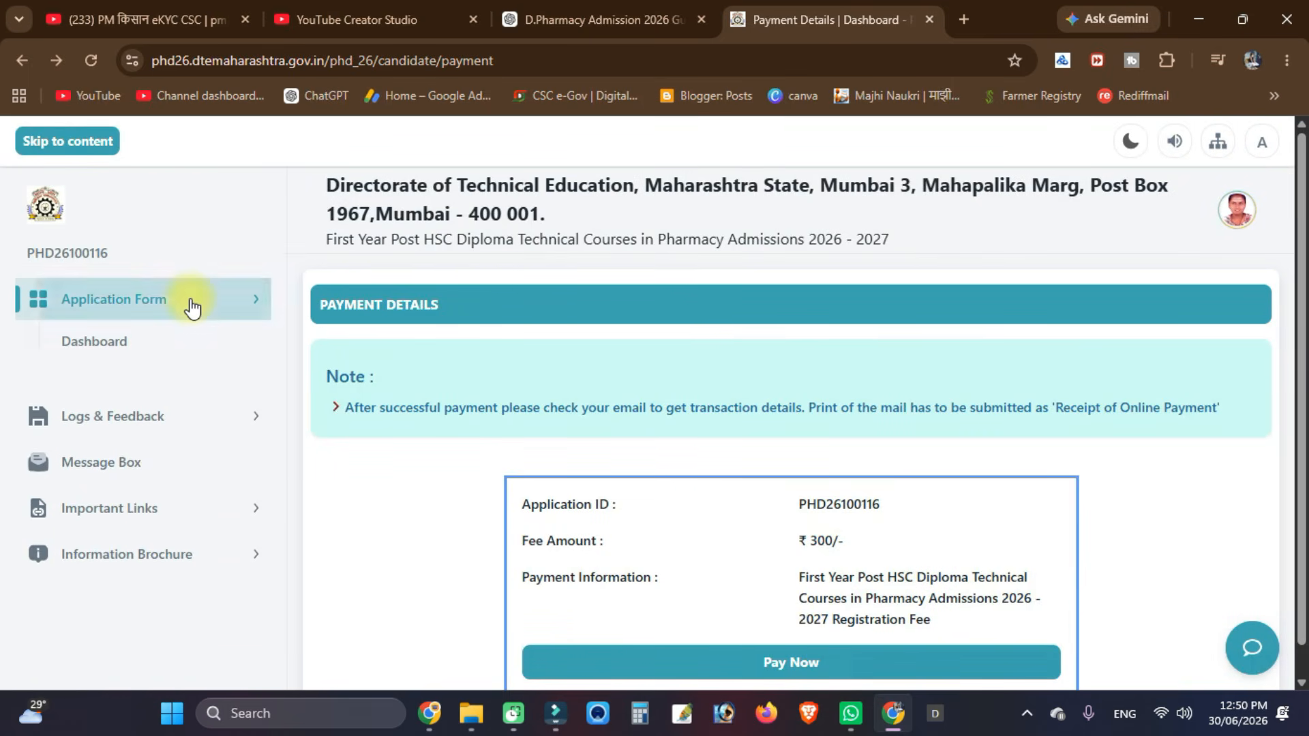
click(121, 262)
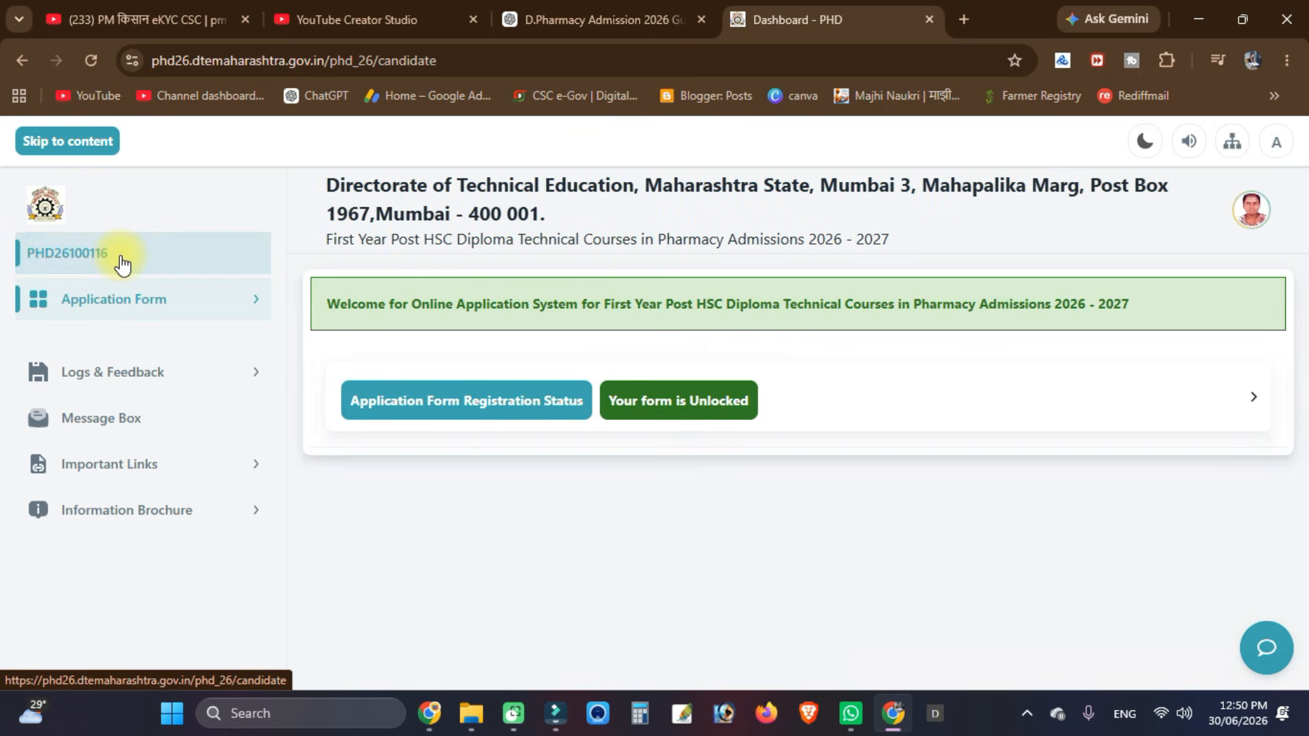
scroll(379, 466, down, 5)
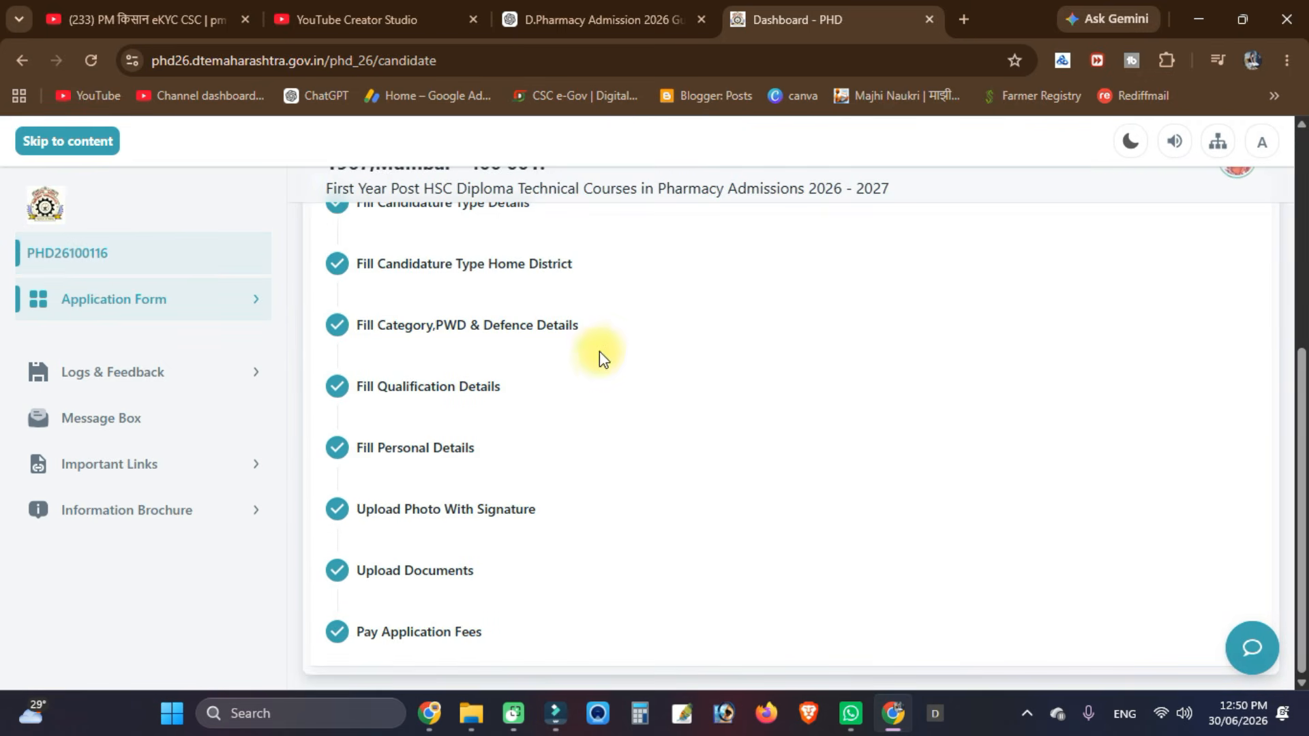